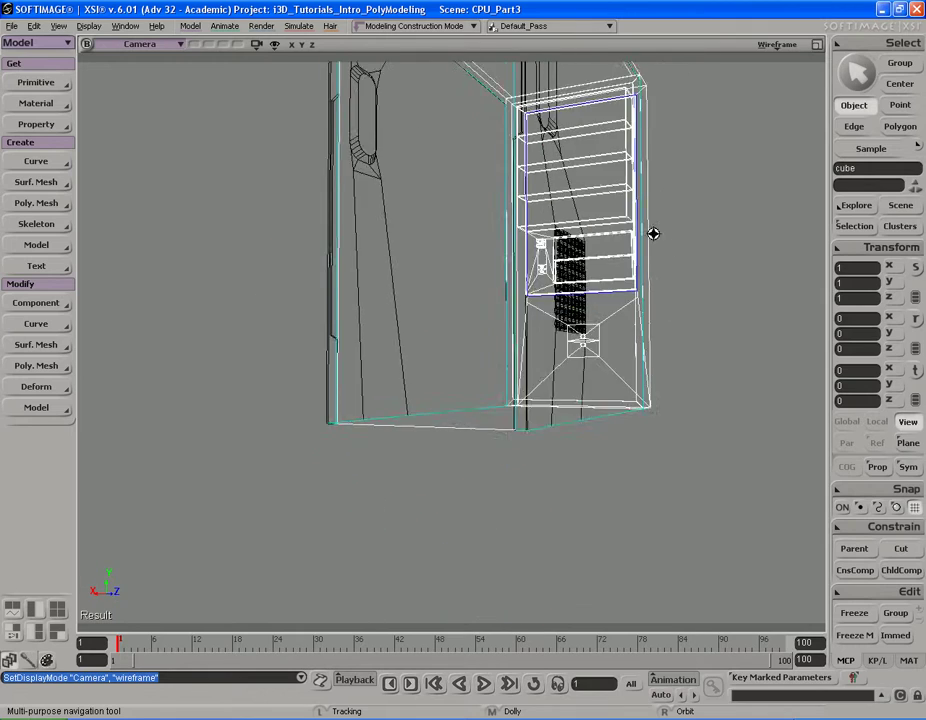
pyautogui.moveTo(657, 205); pyautogui.dragTo(677, 248)
pyautogui.moveTo(677, 248); pyautogui.dragTo(580, 279, button='middle')
pyautogui.press('t')
pyautogui.click(452, 350)
pyautogui.press('s')
pyautogui.moveTo(453, 374); pyautogui.dragTo(414, 347, button='right')
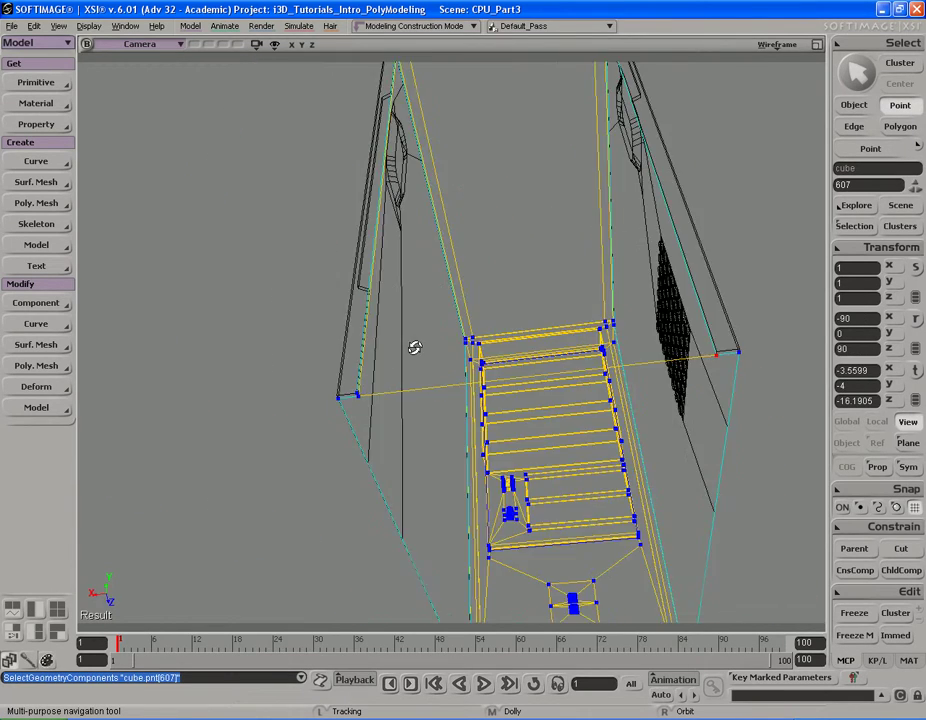
pyautogui.moveTo(382, 415); pyautogui.dragTo(393, 389, button='right')
pyautogui.moveTo(495, 335); pyautogui.dragTo(436, 341, button='middle')
pyautogui.moveTo(404, 328); pyautogui.dragTo(451, 335)
pyautogui.moveTo(470, 337); pyautogui.dragTo(418, 343, button='middle')
pyautogui.press('space')
pyautogui.moveTo(308, 379); pyautogui.dragTo(351, 400)
pyautogui.press('s')
pyautogui.moveTo(409, 380); pyautogui.dragTo(427, 364, button='right')
pyautogui.moveTo(498, 479); pyautogui.dragTo(534, 531)
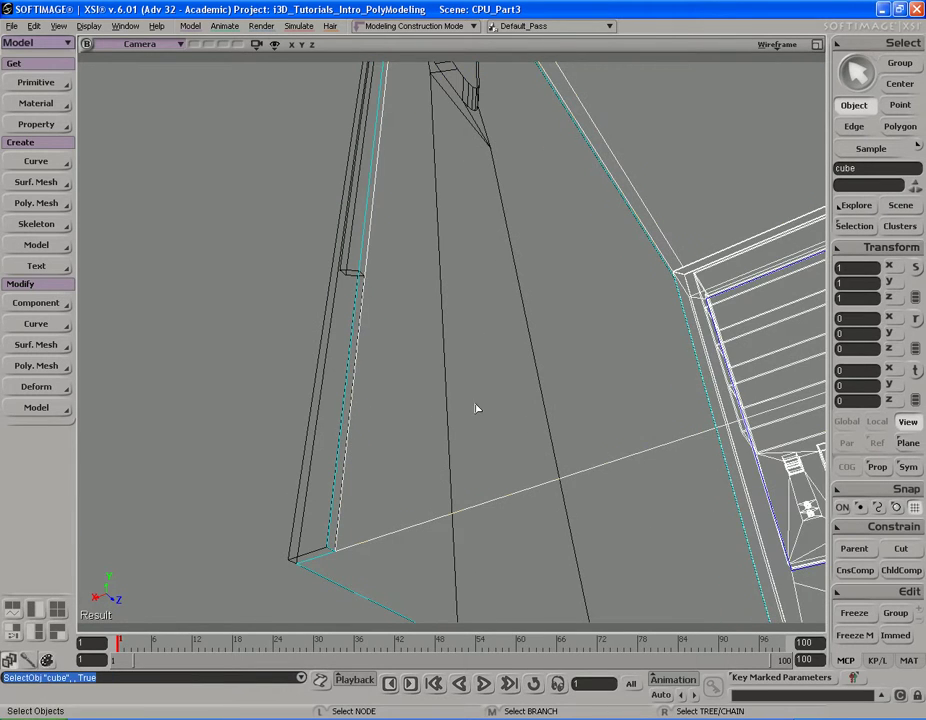
# - Delete the narrow vertical polygon along the inner side of the case's rear corner
pyautogui.press('u')
pyautogui.click(355, 403)
pyautogui.press('s')
pyautogui.moveTo(355, 403); pyautogui.dragTo(496, 374, button='right')
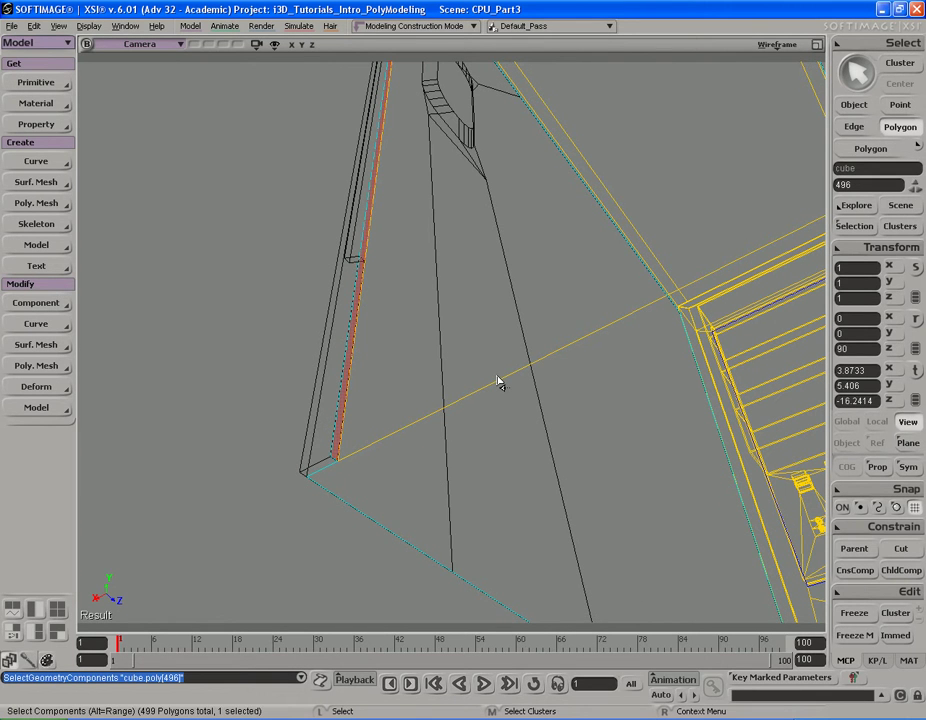
pyautogui.press('Delete')
pyautogui.press('space')
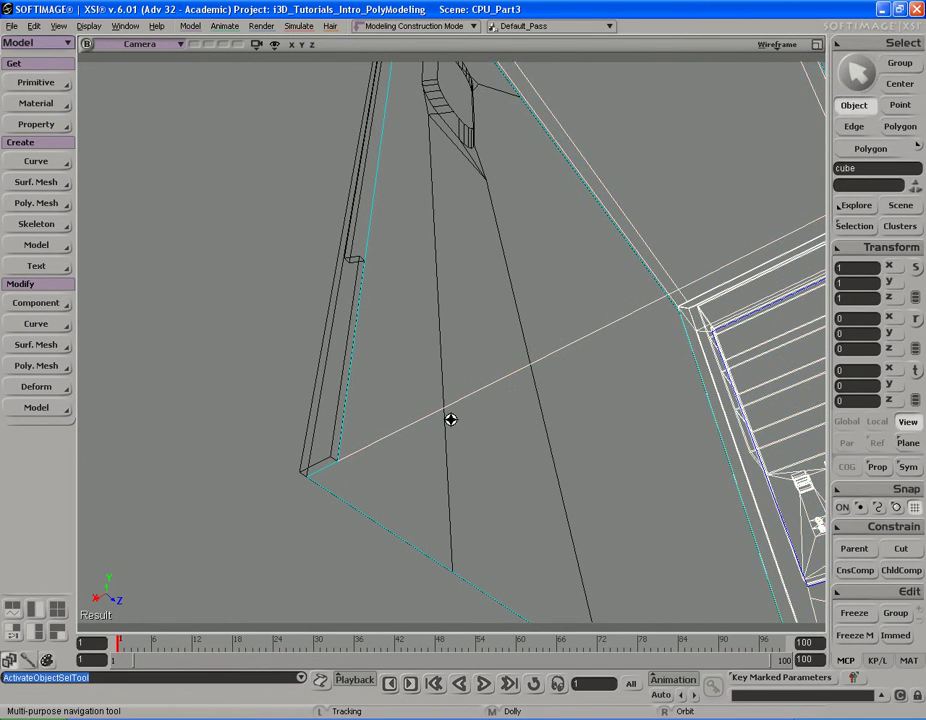
# - Select the inner corner points at the rear panel's top and bottom and scale them slightly outward along global X about their common center
pyautogui.scroll(-3, 489, 429)
pyautogui.press('t')
pyautogui.moveTo(405, 441); pyautogui.dragTo(408, 444)
pyautogui.press('s')
pyautogui.moveTo(500, 388); pyautogui.dragTo(434, 401, button='right')
pyautogui.keyDown('shift'); pyautogui.moveTo(453, 332); pyautogui.dragTo(489, 394); pyautogui.keyUp('shift')
pyautogui.press('s')
pyautogui.moveTo(296, 369); pyautogui.dragTo(471, 356, button='right')
pyautogui.moveTo(472, 356); pyautogui.dragTo(409, 362, button='middle')
pyautogui.moveTo(409, 362); pyautogui.dragTo(405, 362, button='right')
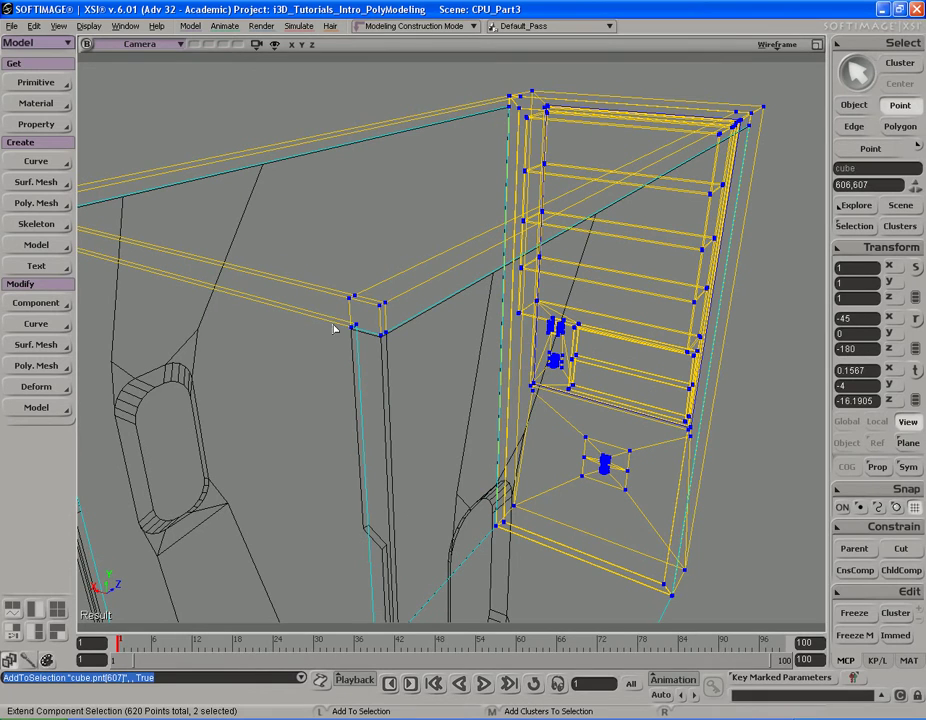
pyautogui.keyDown('shift'); pyautogui.moveTo(360, 345); pyautogui.dragTo(362, 341); pyautogui.keyUp('shift')
pyautogui.moveTo(362, 341); pyautogui.dragTo(335, 331, button='right')
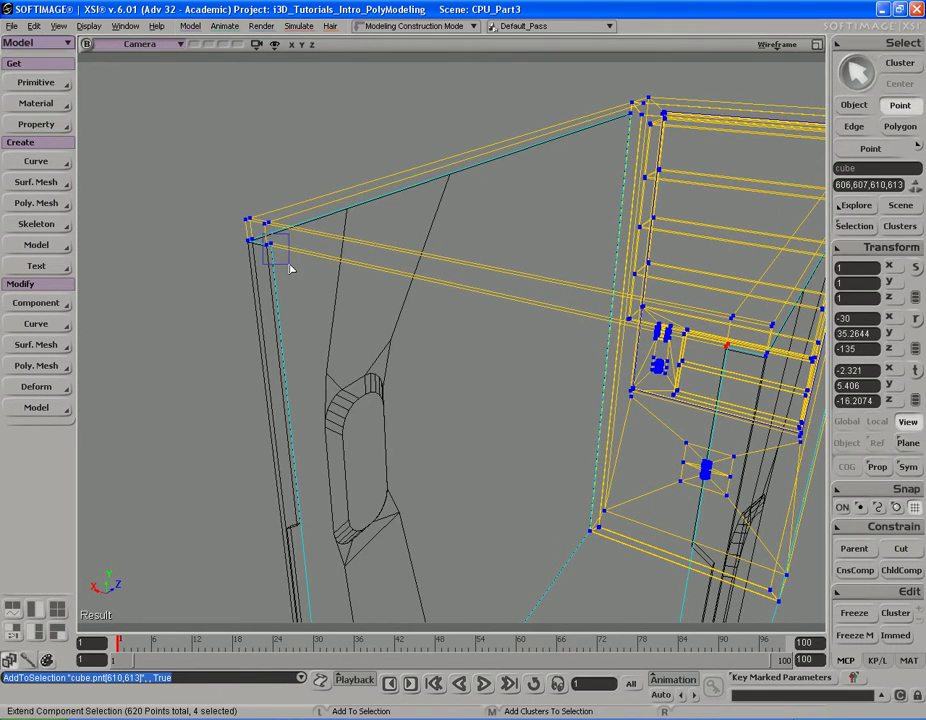
pyautogui.keyDown('shift'); pyautogui.moveTo(289, 265); pyautogui.dragTo(291, 268); pyautogui.keyUp('shift')
pyautogui.press('s')
pyautogui.moveTo(375, 302); pyautogui.dragTo(449, 331, button='middle')
pyautogui.moveTo(449, 331); pyautogui.dragTo(444, 304, button='right')
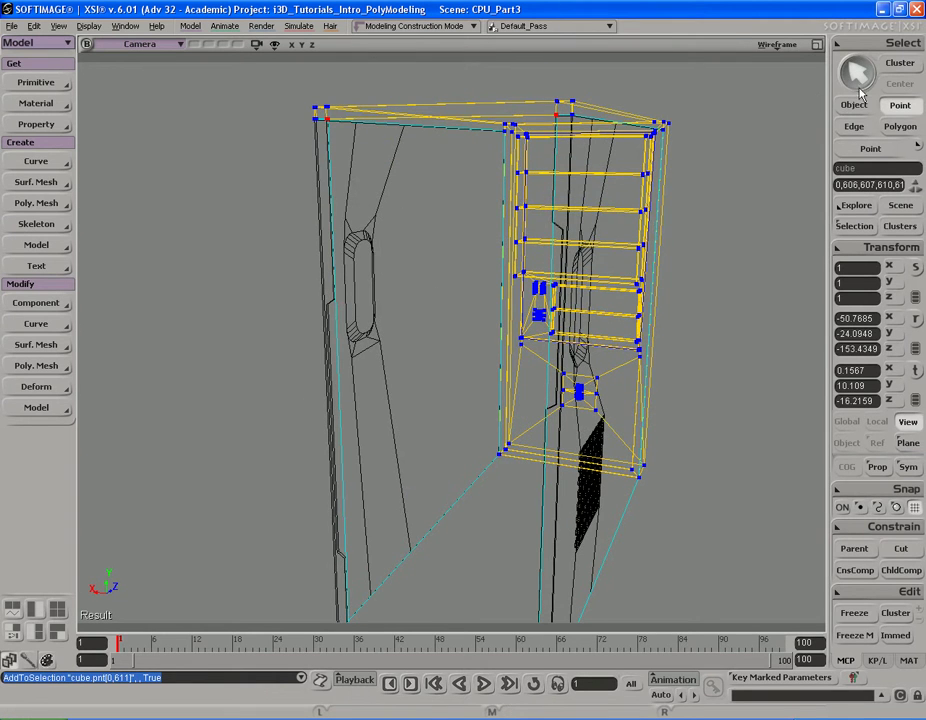
pyautogui.middleClick(780, 46)
pyautogui.press('s')
pyautogui.moveTo(600, 264); pyautogui.dragTo(644, 267, button='right')
pyautogui.press('x')
pyautogui.press('s')
pyautogui.moveTo(700, 268); pyautogui.dragTo(624, 214)
pyautogui.moveTo(624, 214); pyautogui.dragTo(630, 240, button='right')
pyautogui.press('s')
pyautogui.moveTo(629, 185); pyautogui.dragTo(637, 213)
pyautogui.moveTo(637, 213); pyautogui.dragTo(638, 201, button='right')
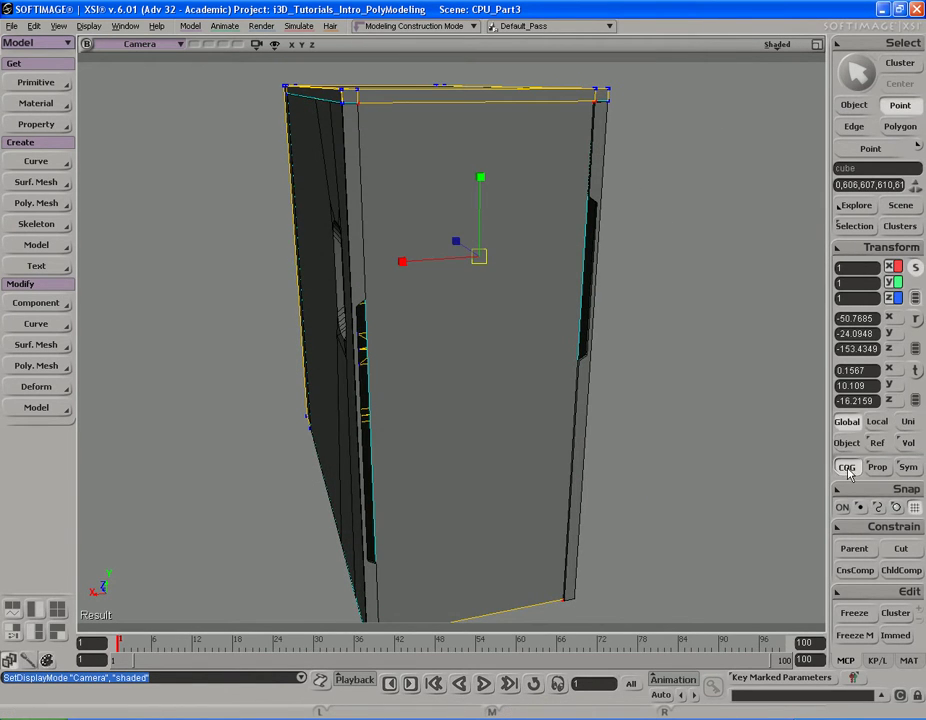
pyautogui.moveTo(404, 264); pyautogui.dragTo(397, 262)
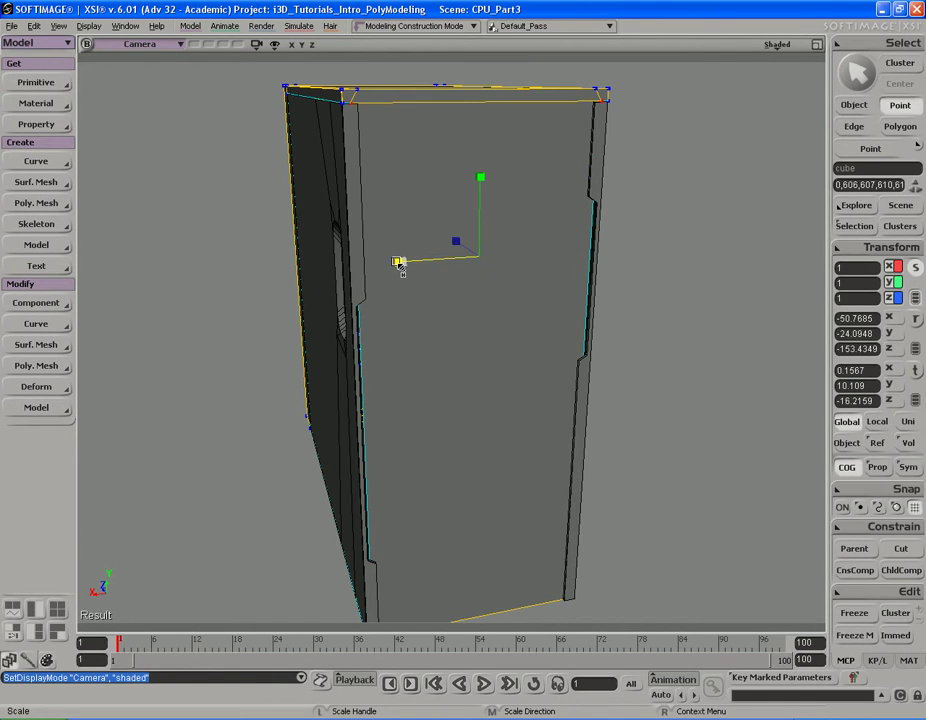
# - Examine how the widened rear panel meets the notched side panels from several angles
pyautogui.press('s')
pyautogui.moveTo(436, 271); pyautogui.dragTo(402, 258, button='right')
pyautogui.moveTo(402, 258); pyautogui.dragTo(521, 203, button='middle')
pyautogui.press('space')
pyautogui.press('s')
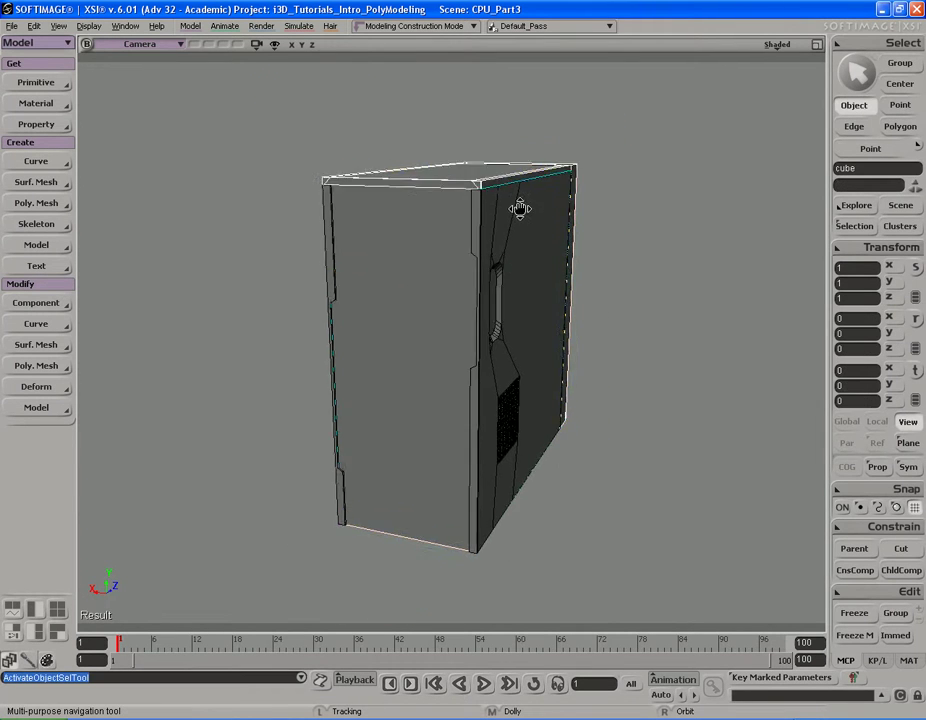
pyautogui.moveTo(521, 203); pyautogui.dragTo(564, 242, button='right')
pyautogui.moveTo(564, 242); pyautogui.dragTo(569, 252, button='middle')
pyautogui.moveTo(569, 252); pyautogui.dragTo(546, 259, button='right')
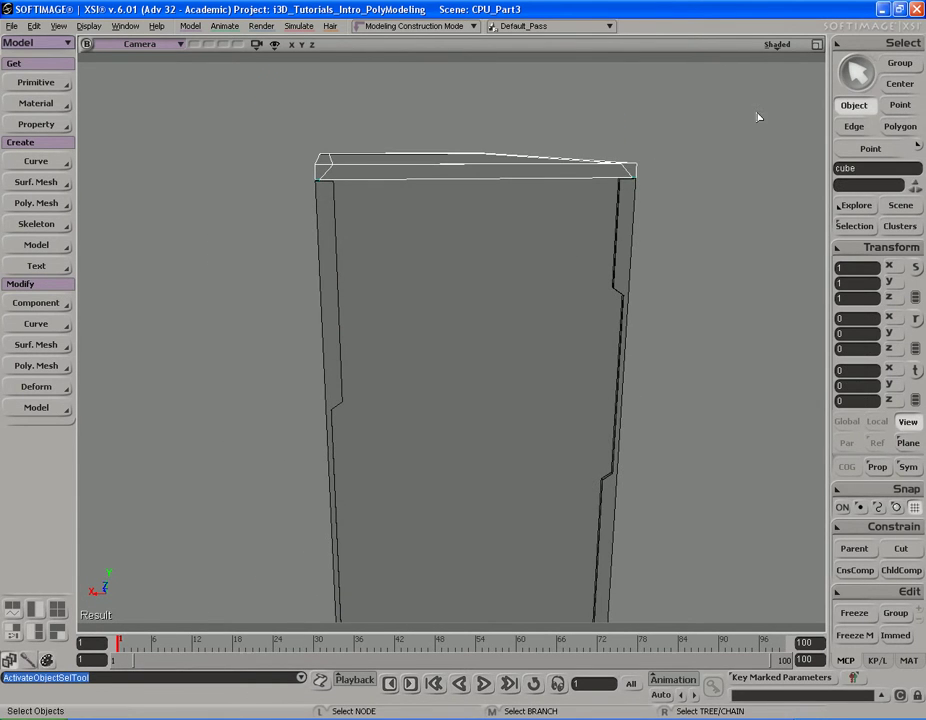
# - Subdivide the rear panel's two long vertical edges with 2 subdivisions and Connect enabled to add a horizontal edge across the panel
pyautogui.middleClick(772, 47)
pyautogui.press('s')
pyautogui.moveTo(676, 318); pyautogui.dragTo(620, 314, button='right')
pyautogui.moveTo(384, 300); pyautogui.dragTo(464, 316, button='middle')
pyautogui.moveTo(464, 316); pyautogui.dragTo(480, 302)
pyautogui.press('s')
pyautogui.moveTo(553, 281); pyautogui.dragTo(453, 277, button='middle')
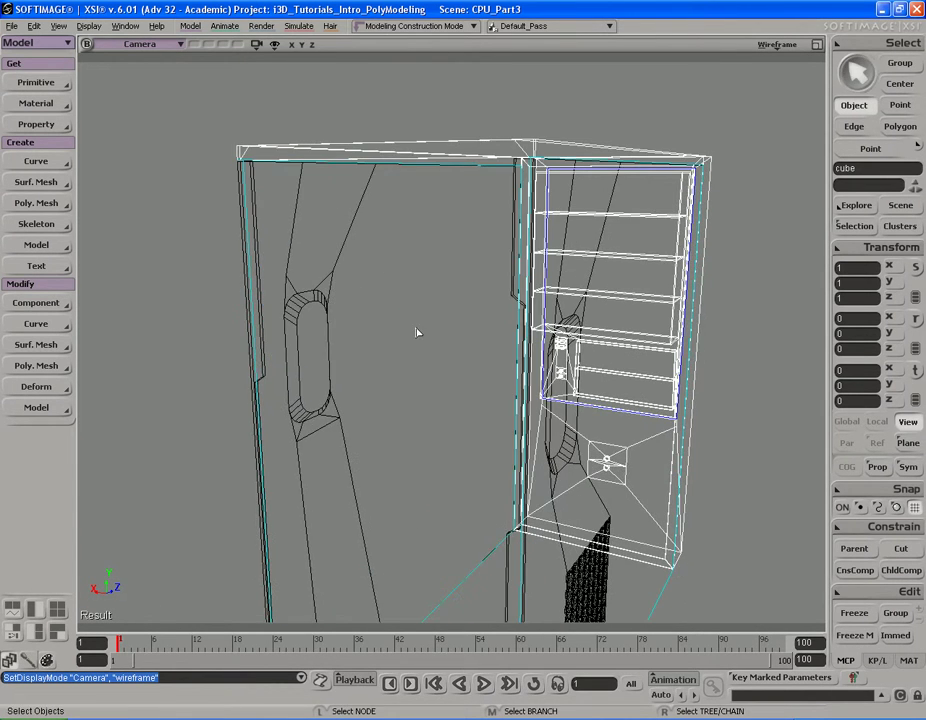
pyautogui.press('e')
pyautogui.press('s')
pyautogui.moveTo(405, 337); pyautogui.dragTo(289, 312, button='right')
pyautogui.click(256, 280)
pyautogui.press('s')
pyautogui.moveTo(368, 292)
pyautogui.mouseDown(button='right')
pyautogui.moveTo(353, 293)
pyautogui.moveTo(419, 289)
pyautogui.moveTo(554, 224)
pyautogui.moveTo(519, 216)
pyautogui.moveTo(558, 213)
pyautogui.moveTo(583, 227)
pyautogui.moveTo(570, 205)
pyautogui.mouseUp(button='right')
pyautogui.keyDown('shift'); pyautogui.click(406, 291); pyautogui.keyUp('shift')
pyautogui.press('s')
pyautogui.middleClick(774, 46)
pyautogui.press('s')
pyautogui.hotkey('shift', 'd')
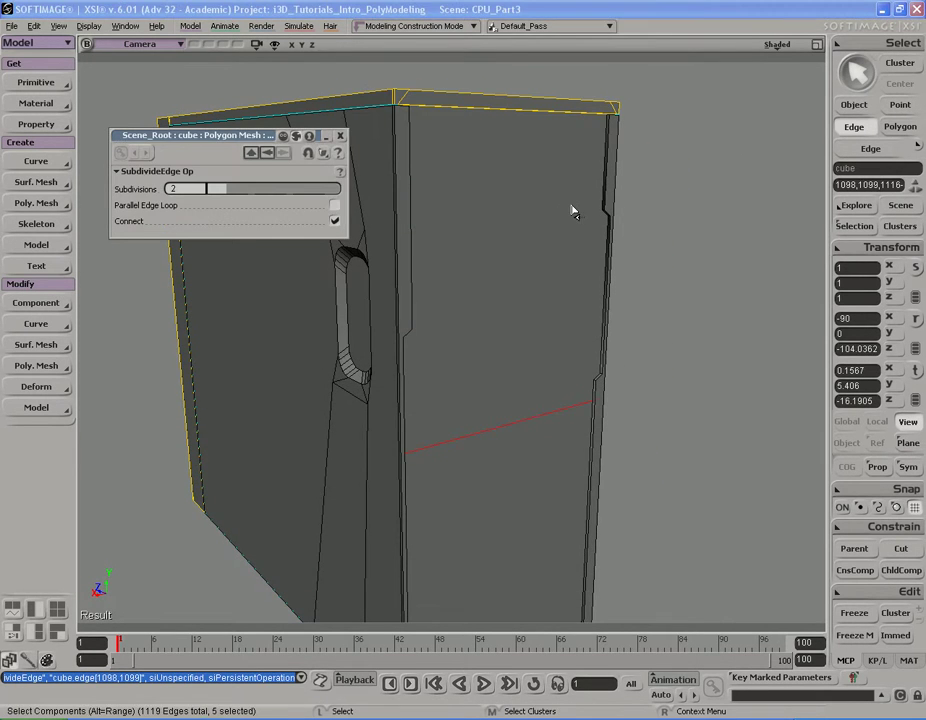
pyautogui.press('s')
pyautogui.moveTo(572, 206); pyautogui.dragTo(521, 285, button='middle')
pyautogui.moveTo(521, 285); pyautogui.dragTo(512, 294)
pyautogui.moveTo(512, 294)
pyautogui.mouseDown(button='right')
pyautogui.moveTo(511, 271)
pyautogui.moveTo(511, 285)
pyautogui.mouseUp(button='right')
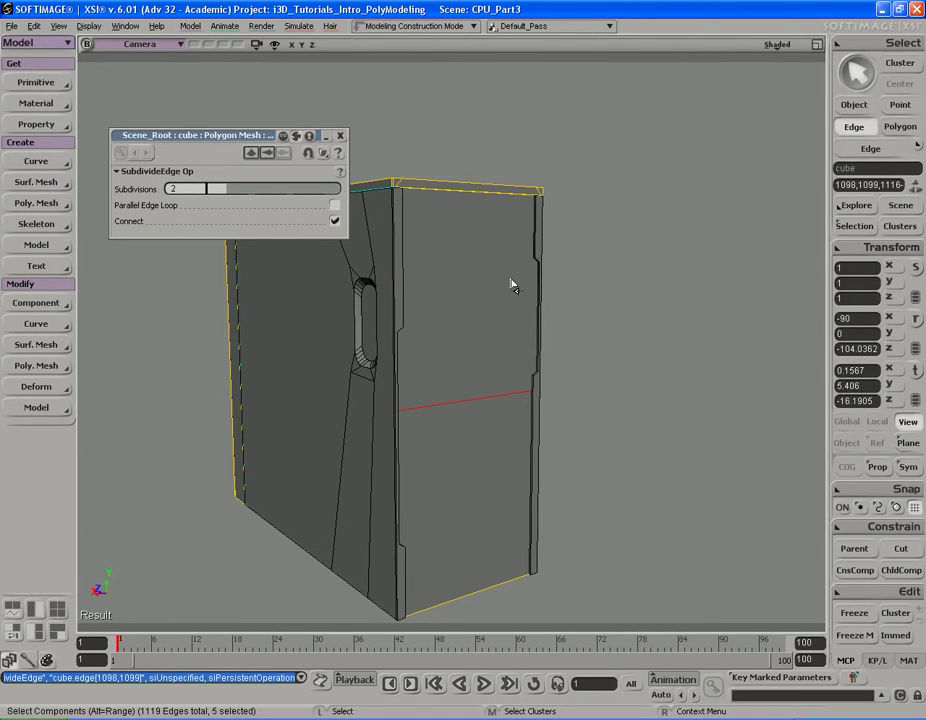
pyautogui.click(341, 136)
pyautogui.press('v')
pyautogui.moveTo(613, 334); pyautogui.dragTo(607, 275, button='middle')
pyautogui.hotkey('ctrl', 'z')
pyautogui.press('space')
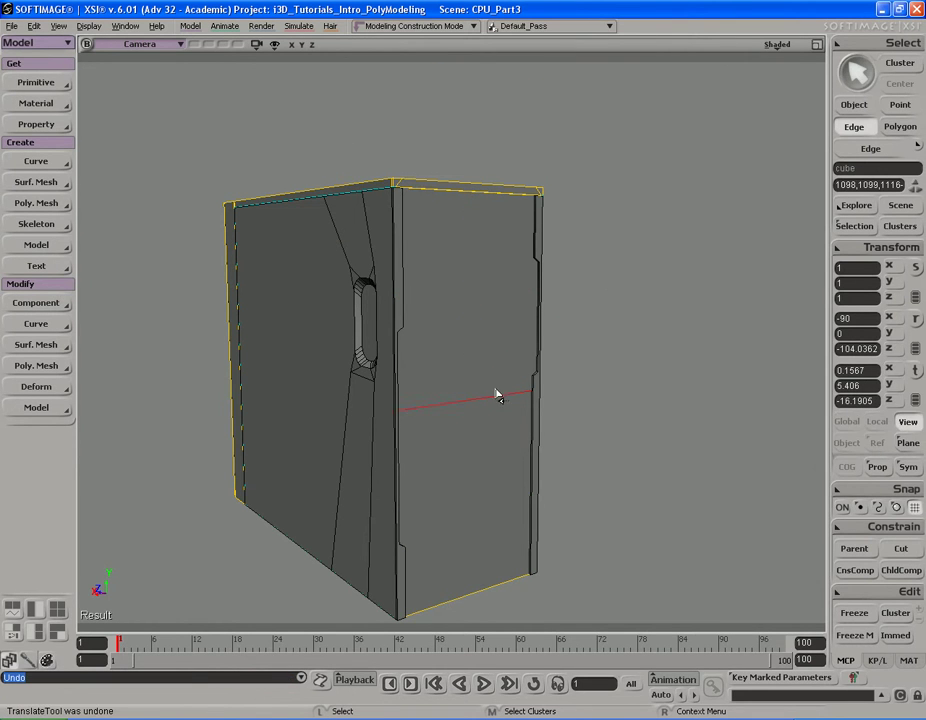
# - Move the new horizontal edge up near the rear panel's top, to about Y 14.6, checking the reference photo CPU4.jpg
pyautogui.moveTo(505, 385); pyautogui.dragTo(513, 447)
pyautogui.press('v')
pyautogui.moveTo(628, 462); pyautogui.dragTo(617, 318, button='middle')
pyautogui.press('s')
pyautogui.moveTo(617, 318); pyautogui.dragTo(582, 340, button='right')
pyautogui.hotkey('alt', 'Tab')
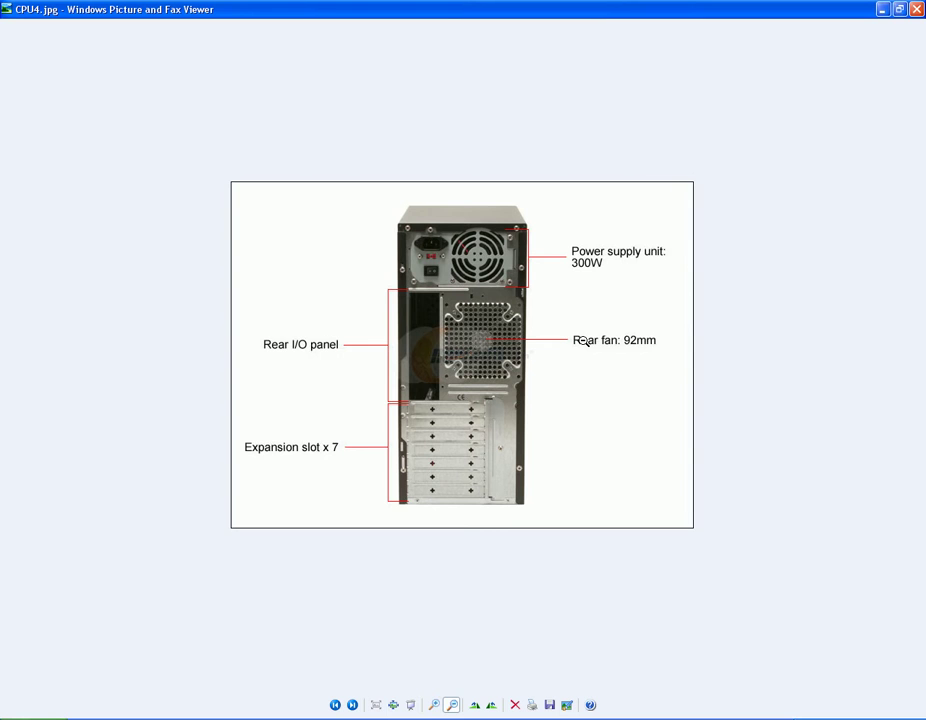
pyautogui.hotkey('alt', 'Tab')
pyautogui.moveTo(533, 425); pyautogui.dragTo(523, 302, button='middle')
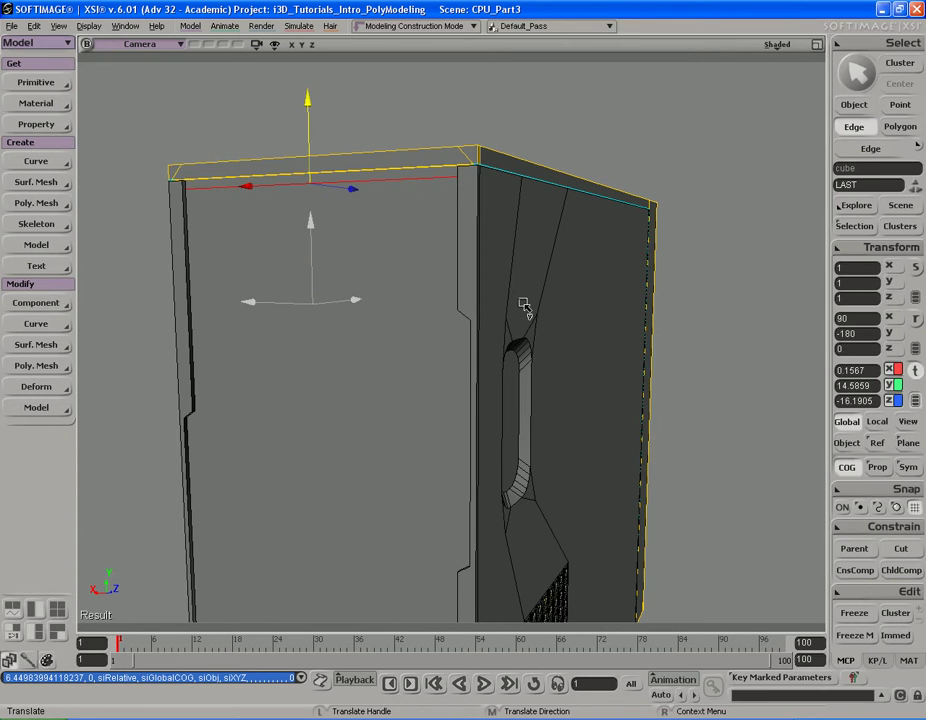
# - Subdivide the rear panel's vertical edges below the raised edge with 2 subdivisions and Connect enabled to add a second horizontal edge
pyautogui.middleClick(784, 46)
pyautogui.press('s')
pyautogui.moveTo(440, 272); pyautogui.dragTo(423, 269, button='right')
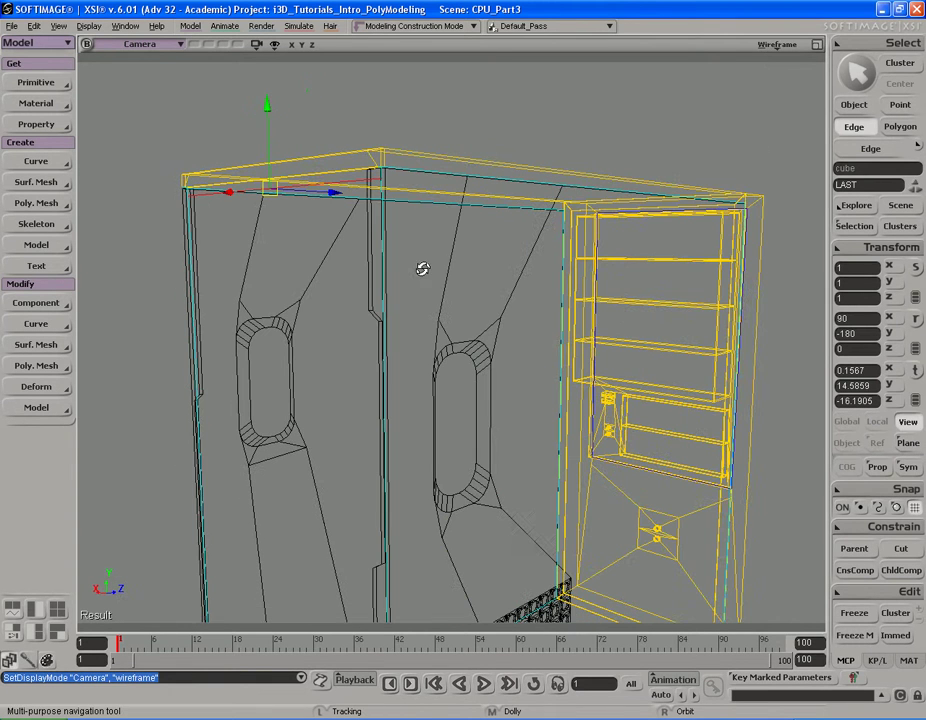
pyautogui.press('v')
pyautogui.press('e')
pyautogui.click(240, 275)
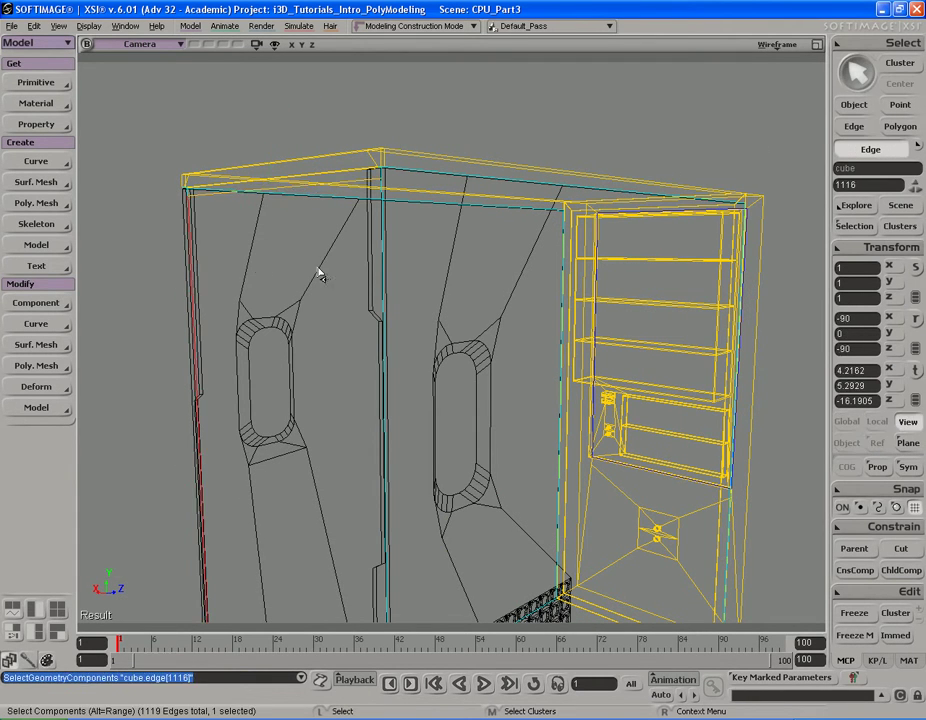
pyautogui.keyDown('shift'); pyautogui.click(383, 270); pyautogui.keyUp('shift')
pyautogui.press('.')
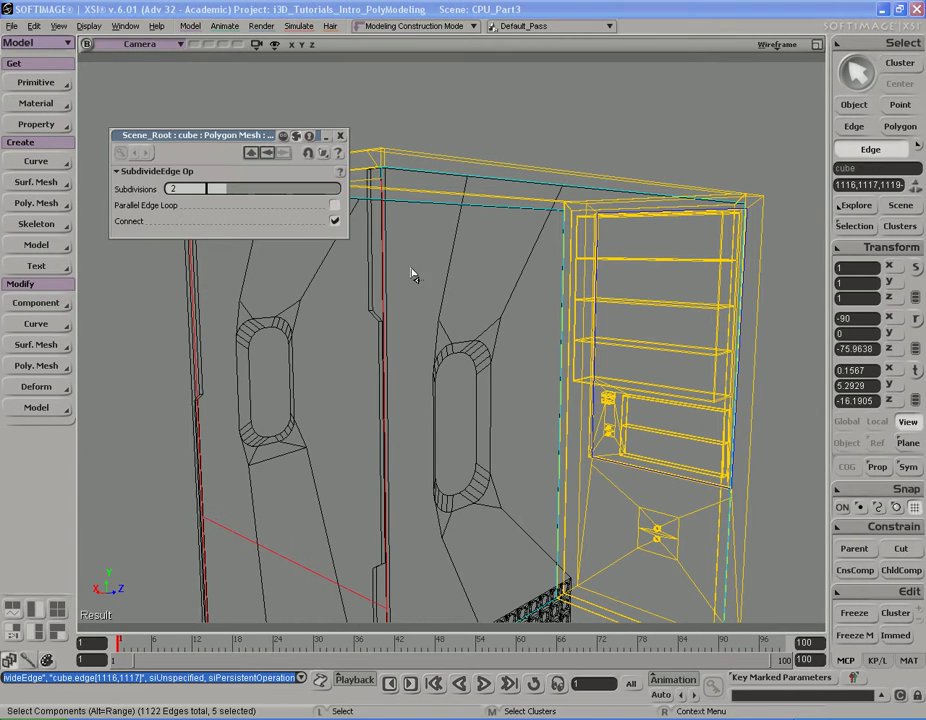
pyautogui.click(343, 134)
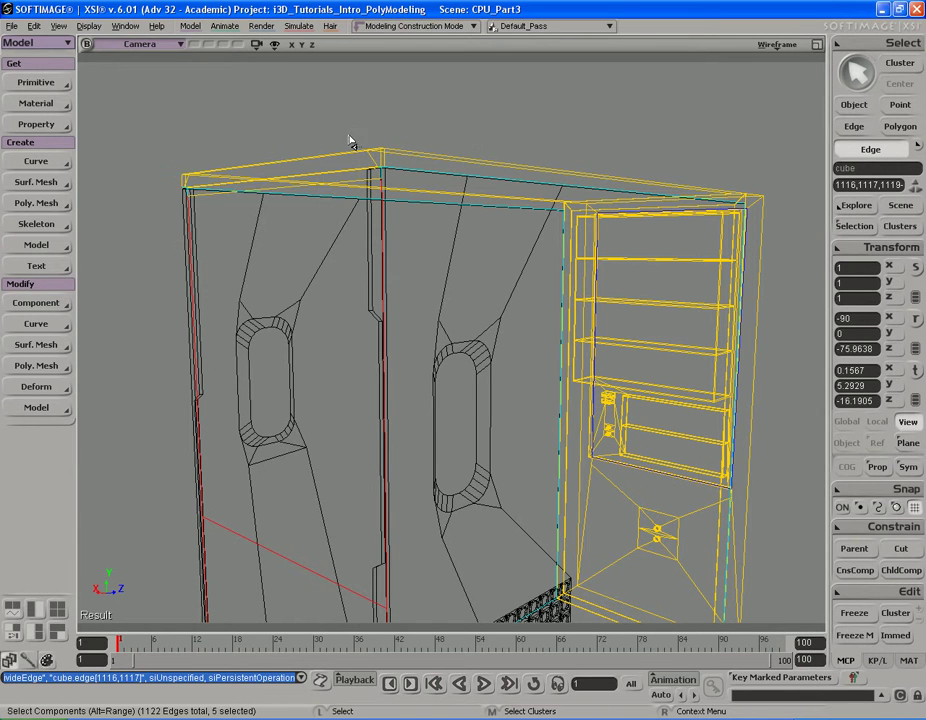
# - Move the second horizontal edge of the rear panel up to about Y 11.9
pyautogui.click(287, 565)
pyautogui.press('v')
pyautogui.moveTo(354, 473); pyautogui.dragTo(362, 219, button='middle')
pyautogui.middleClick(771, 48)
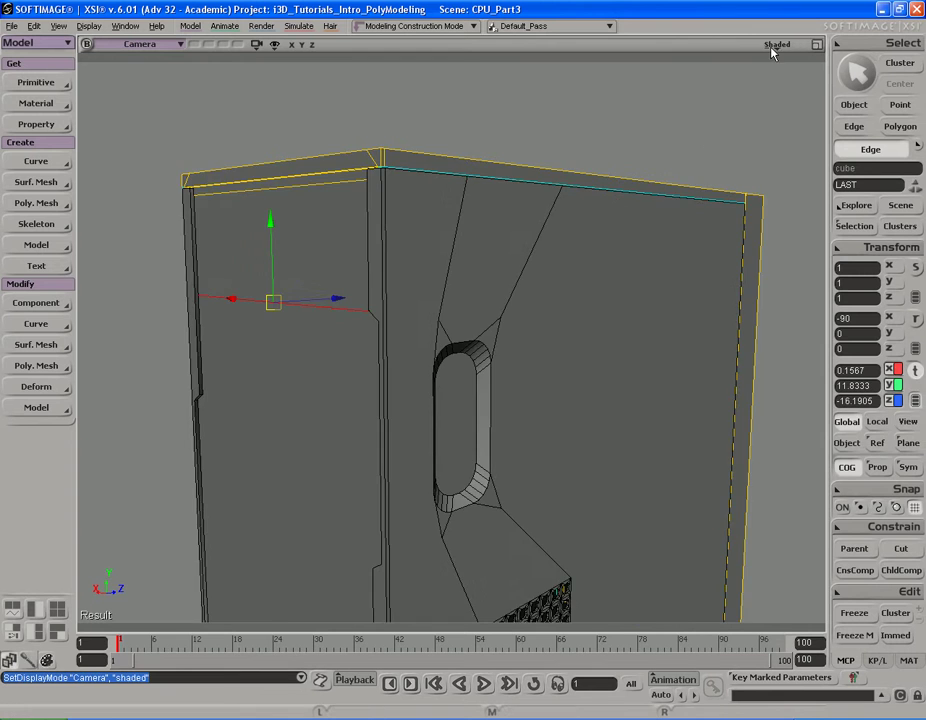
pyautogui.press('s')
pyautogui.moveTo(588, 221); pyautogui.dragTo(665, 262)
pyautogui.moveTo(665, 262); pyautogui.dragTo(558, 300, button='middle')
pyautogui.moveTo(558, 330); pyautogui.dragTo(548, 322, button='middle')
pyautogui.press('s')
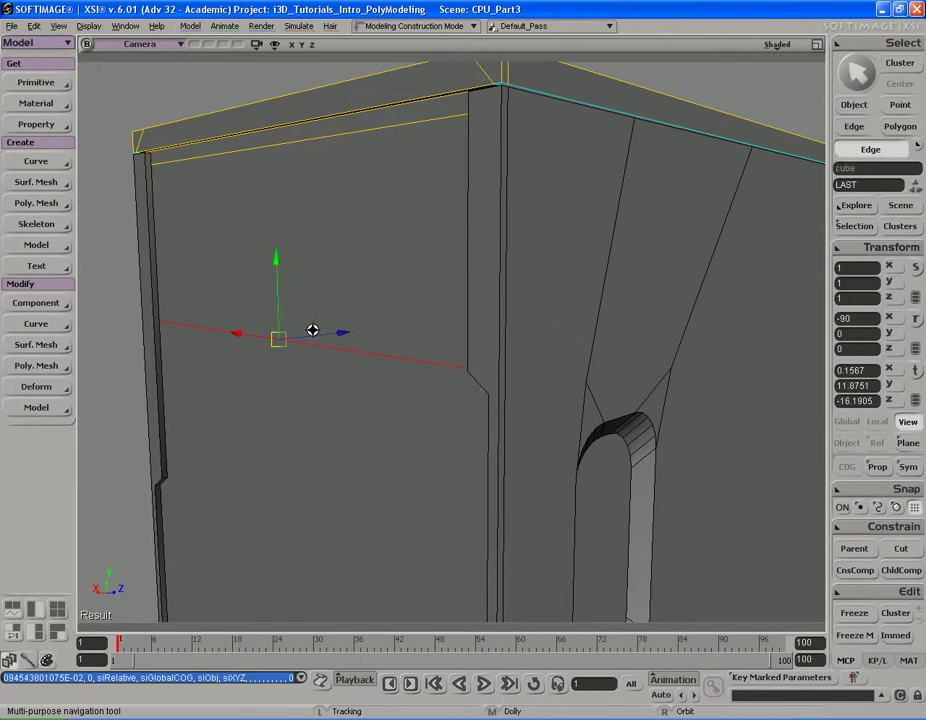
# - Lower the second horizontal edge to about Y 10.5, matching the bottom of the power supply area in the reference photo CPU4.jpg
pyautogui.press('r')
pyautogui.hotkey('alt', 'Tab')
pyautogui.hotkey('alt', 'Tab')
pyautogui.moveTo(529, 388); pyautogui.dragTo(506, 364)
pyautogui.press('v')
pyautogui.moveTo(527, 398); pyautogui.dragTo(528, 400, button='middle')
pyautogui.press('s')
pyautogui.moveTo(528, 400); pyautogui.dragTo(550, 395, button='middle')
pyautogui.moveTo(497, 411); pyautogui.dragTo(494, 386)
pyautogui.moveTo(494, 386); pyautogui.dragTo(499, 374, button='right')
pyautogui.hotkey('alt', 'Tab')
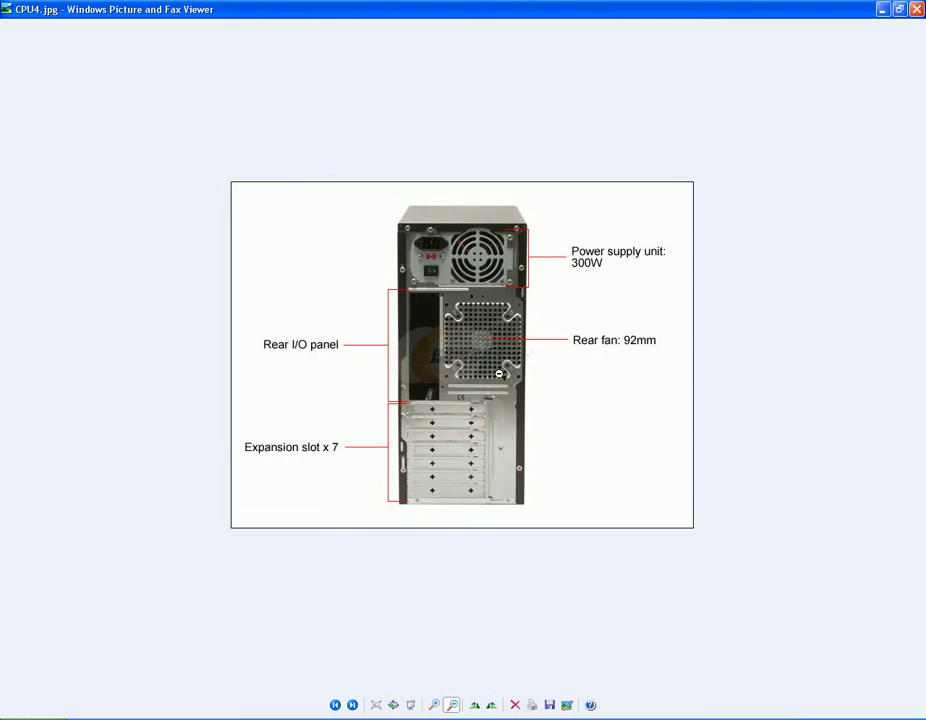
pyautogui.hotkey('alt', 'Tab')
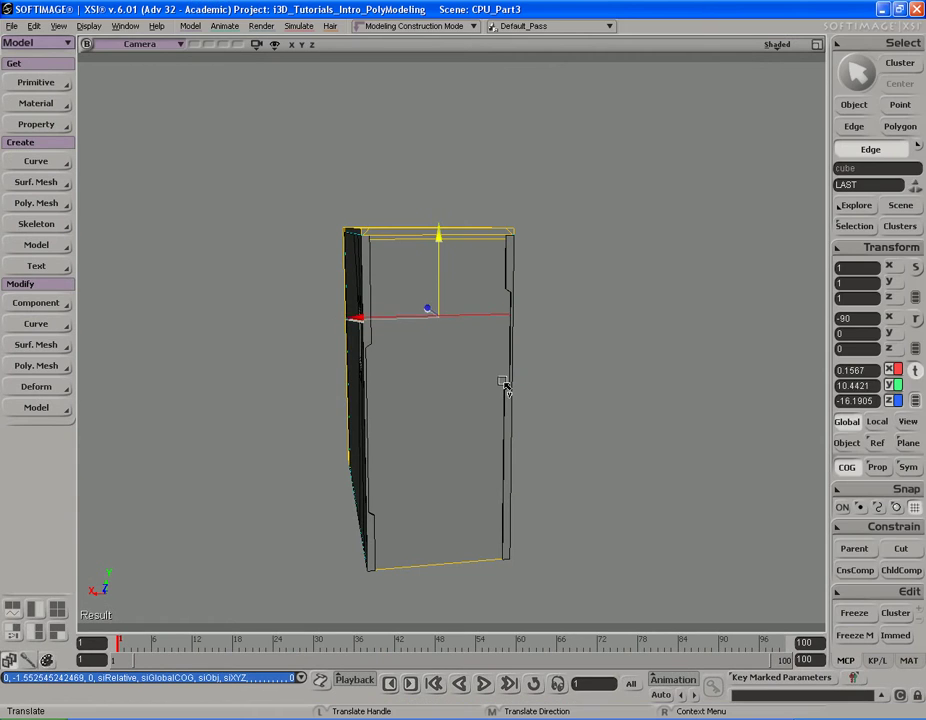
pyautogui.hotkey('alt', 'Tab')
pyautogui.hotkey('alt', 'Tab')
pyautogui.press('s')
pyautogui.moveTo(502, 380); pyautogui.dragTo(550, 343, button='right')
pyautogui.moveTo(550, 343)
pyautogui.mouseDown(button='middle')
pyautogui.moveTo(531, 362)
pyautogui.moveTo(557, 357)
pyautogui.mouseUp(button='middle')
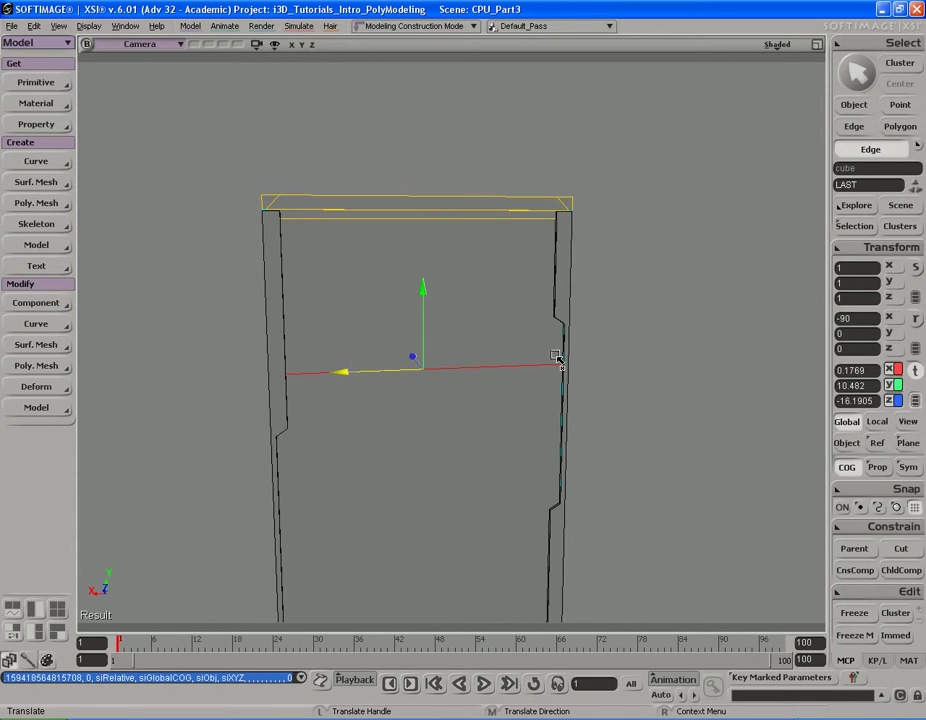
pyautogui.hotkey('alt', 'Tab')
pyautogui.hotkey('alt', 'Tab')
# - Subdivide the rear panel's two horizontal edges with Connect enabled so that two vertical edges run between them
pyautogui.press('s')
pyautogui.moveTo(554, 356); pyautogui.dragTo(508, 310, button='right')
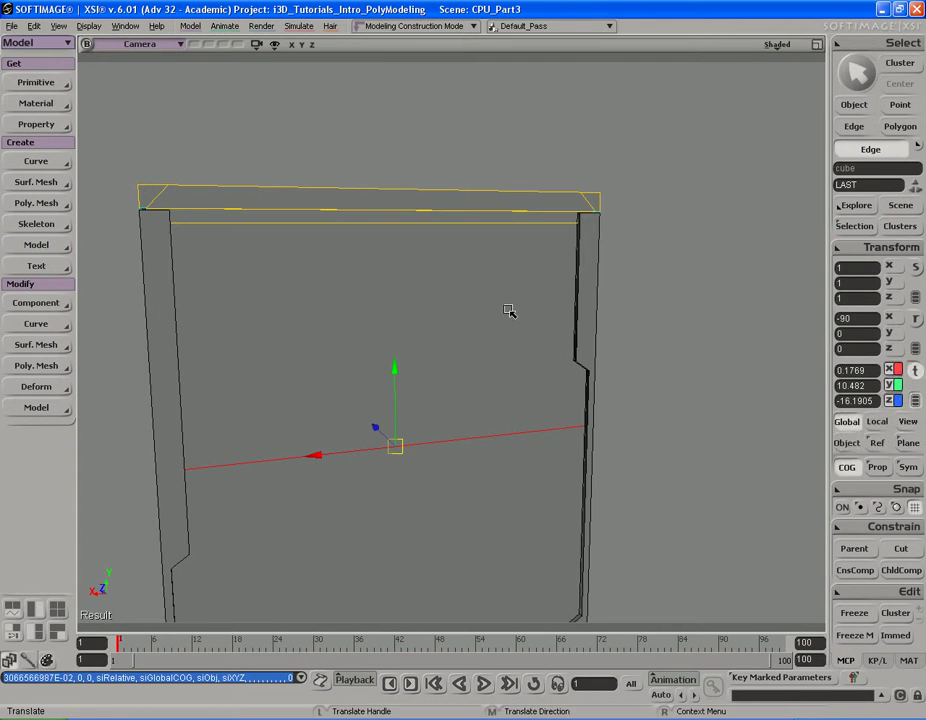
pyautogui.press('i')
pyautogui.click(508, 226)
pyautogui.keyDown('shift'); pyautogui.click(459, 432); pyautogui.keyUp('shift')
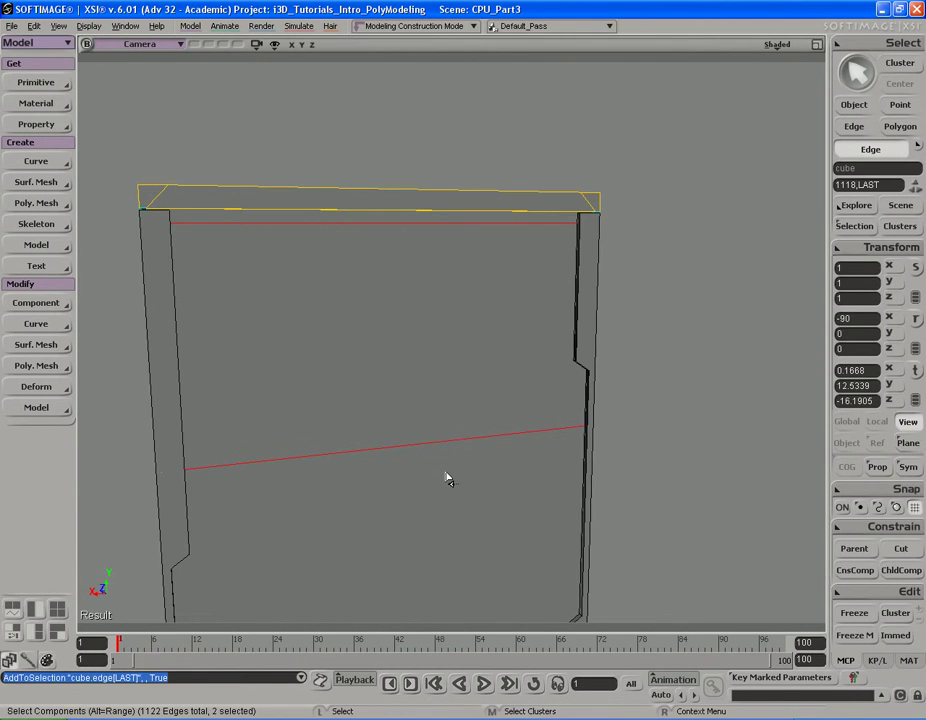
pyautogui.hotkey('shift', '+')
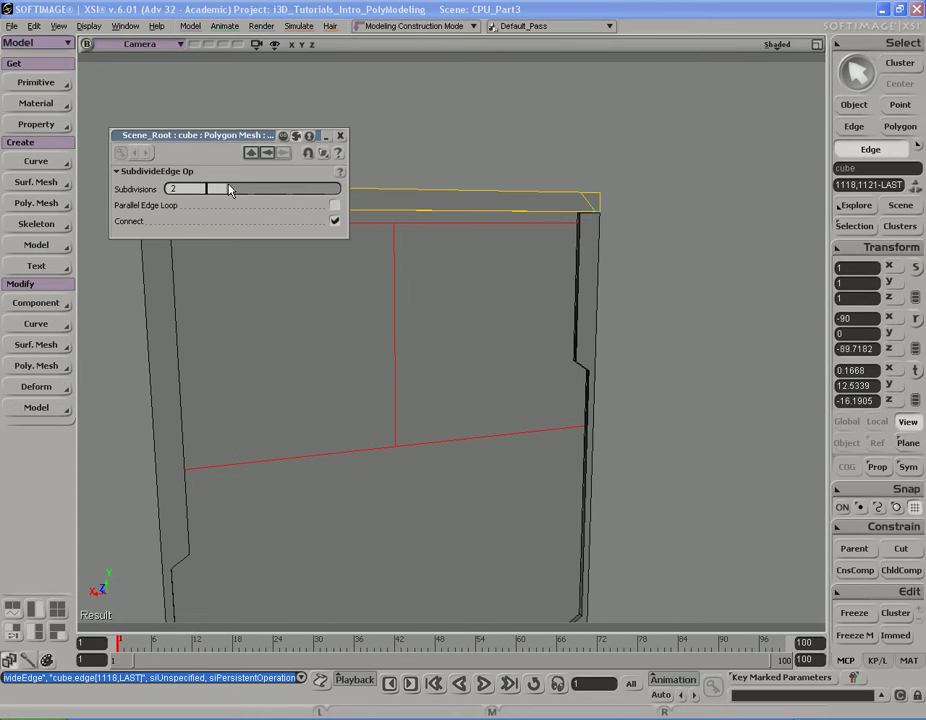
pyautogui.click(340, 135)
# - Move the two vertical edges outward toward the rear panel's sides, to about X -3.3 and about X 3.7
pyautogui.click(449, 337)
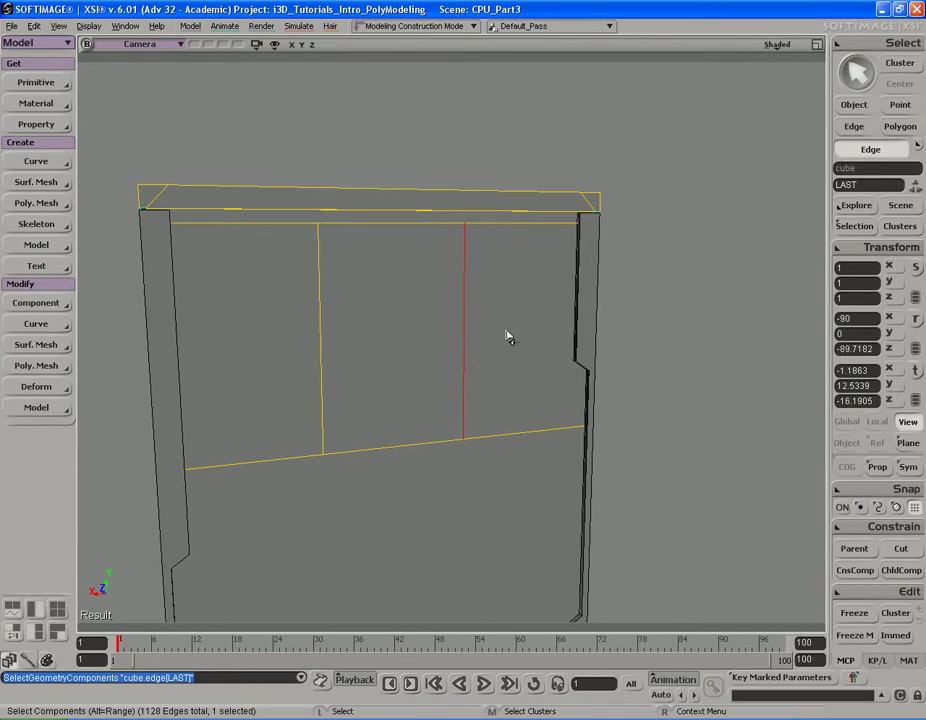
pyautogui.press('v')
pyautogui.moveTo(378, 336); pyautogui.dragTo(428, 338)
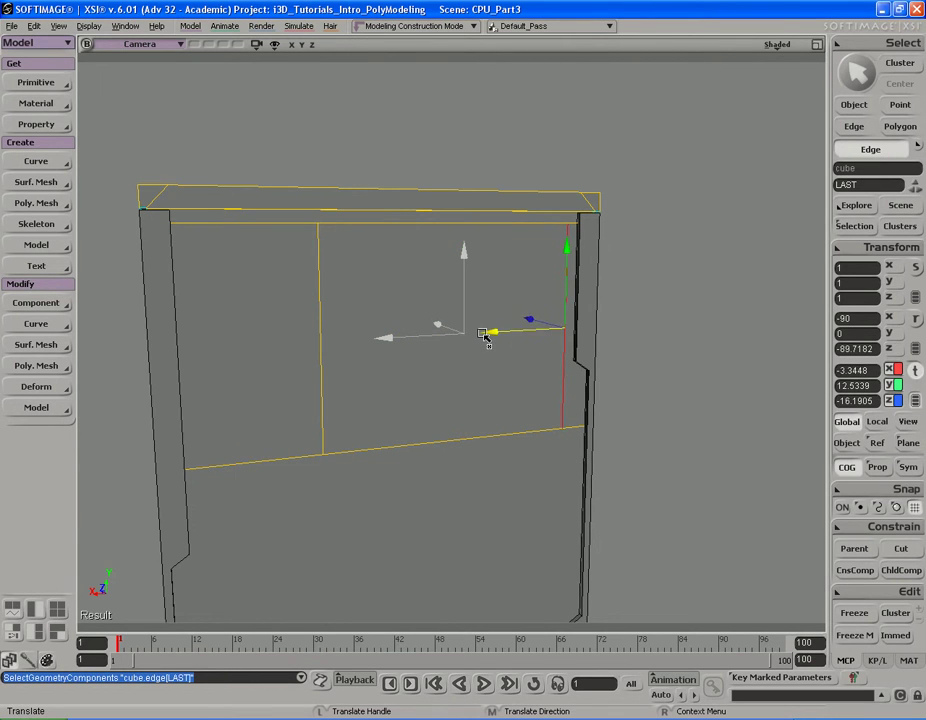
pyautogui.press('space')
pyautogui.click(322, 362)
pyautogui.press('v')
pyautogui.moveTo(275, 347); pyautogui.dragTo(150, 342)
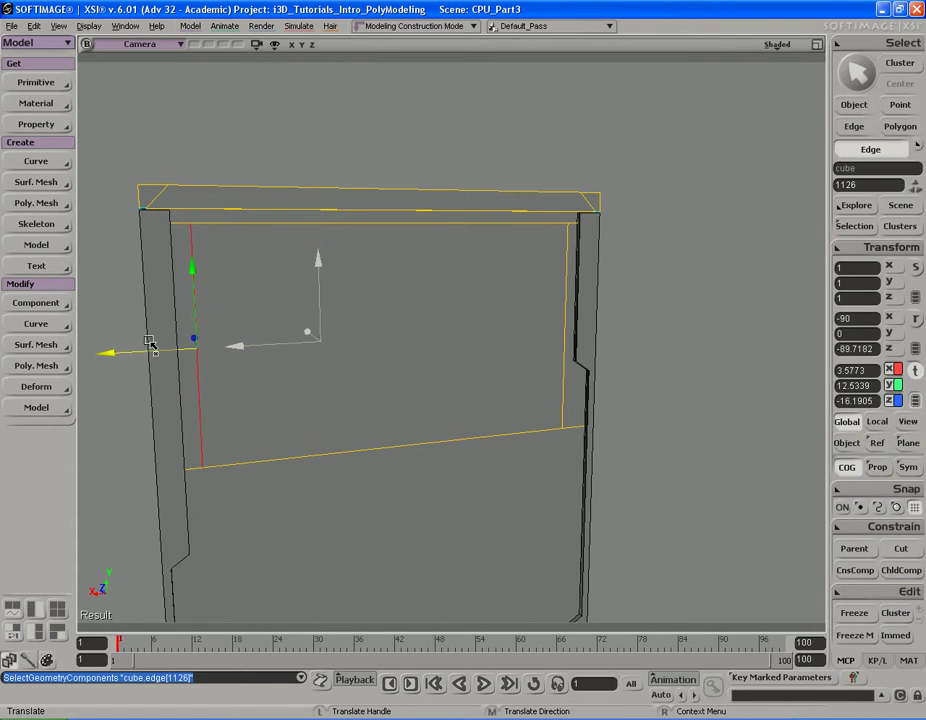
pyautogui.press('space')
# - Subdivide the two vertical edges of the power supply area with 7 subdivisions and Connect enabled, consulting the reference photo
pyautogui.hotkey('alt', 'Tab')
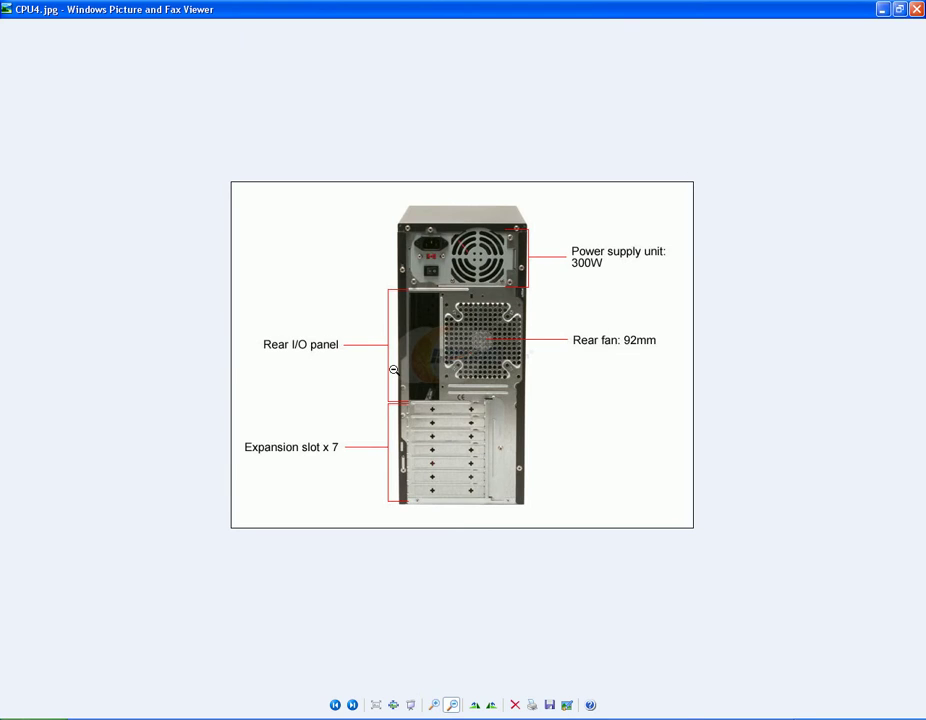
pyautogui.hotkey('alt', 'Tab')
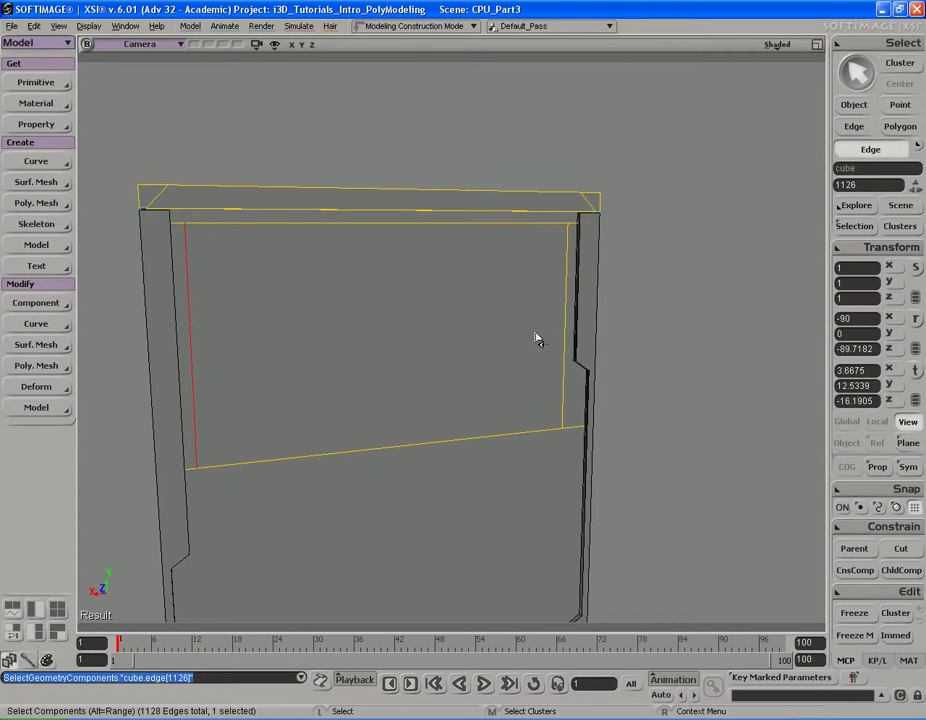
pyautogui.keyDown('shift'); pyautogui.click(567, 322); pyautogui.keyUp('shift')
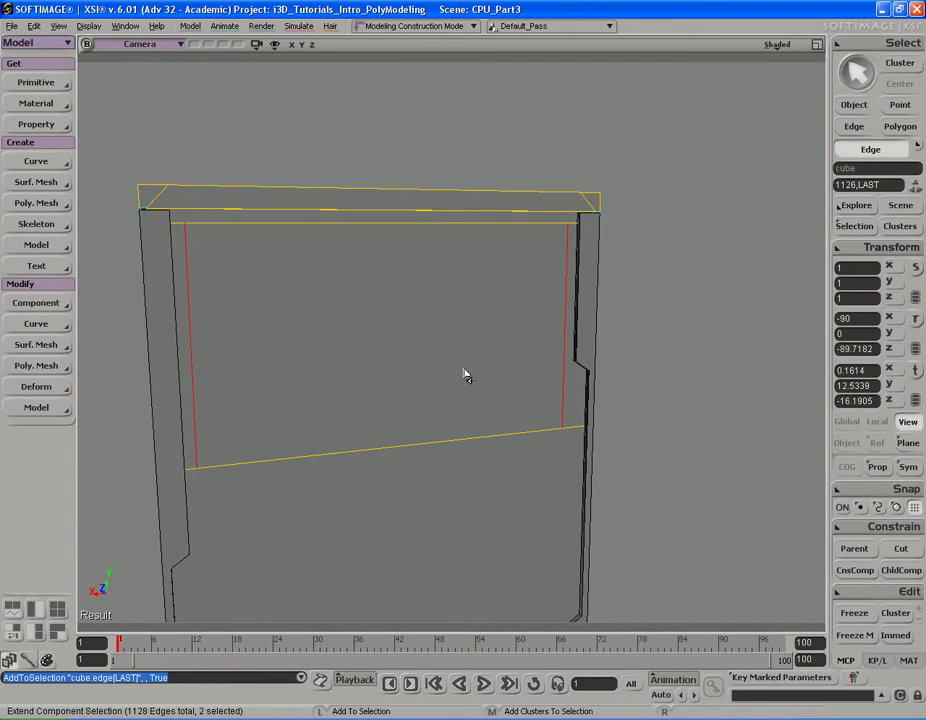
pyautogui.hotkey('ctrl', 'd')
pyautogui.moveTo(226, 194); pyautogui.dragTo(319, 194)
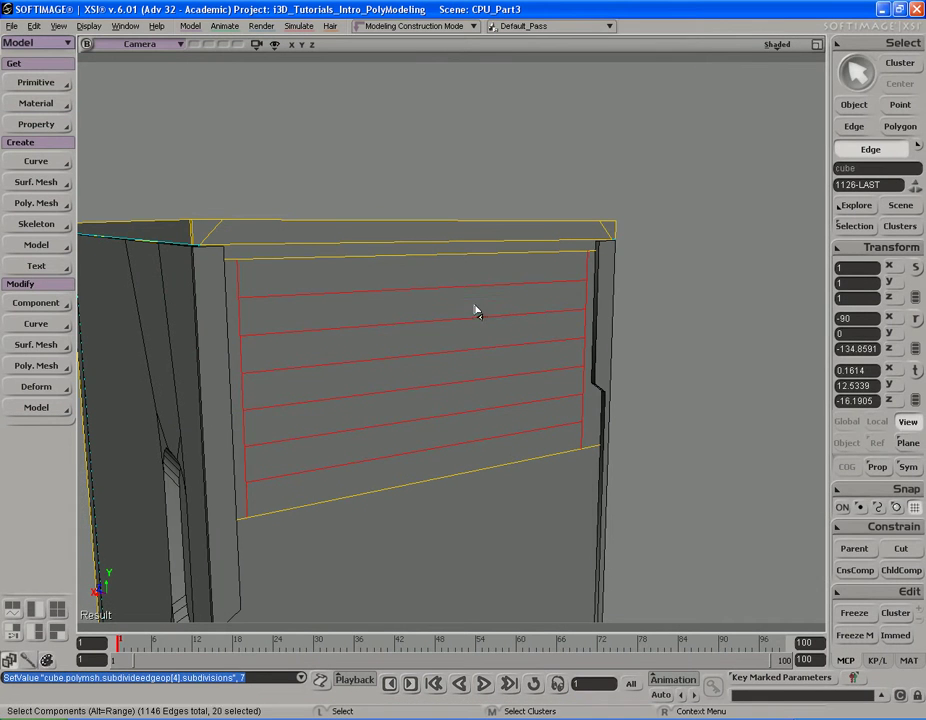
# - Move the uppermost new horizontal edge up to about Y 14.3 and the lowest one down to about Y 10.8
pyautogui.click(448, 322)
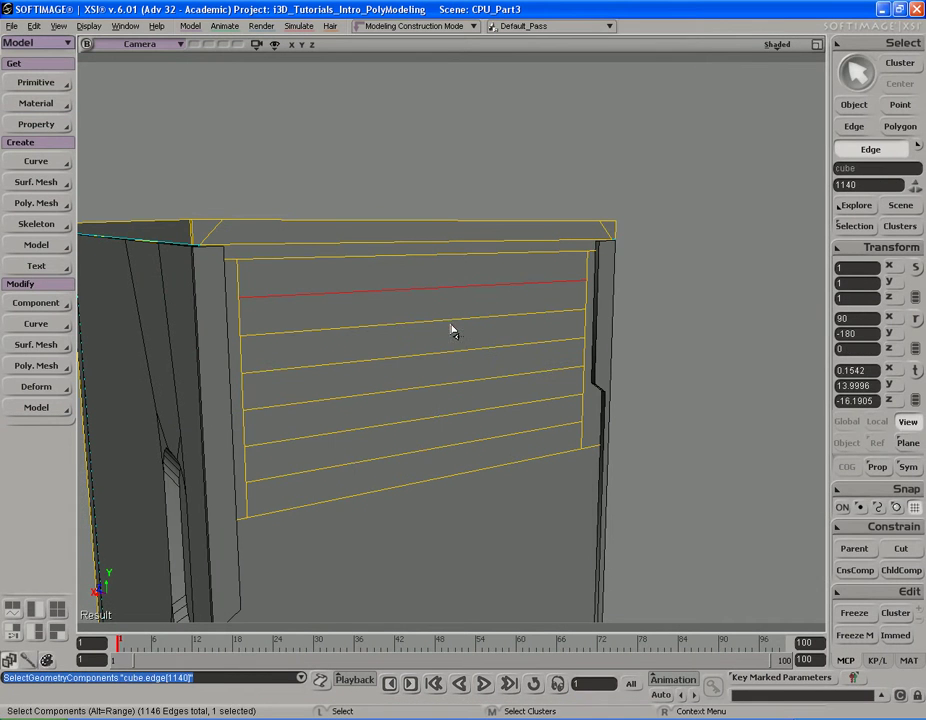
pyautogui.press('v')
pyautogui.moveTo(467, 386); pyautogui.dragTo(467, 375, button='middle')
pyautogui.press('s')
pyautogui.moveTo(469, 406); pyautogui.dragTo(465, 394)
pyautogui.moveTo(465, 394); pyautogui.dragTo(446, 405, button='right')
pyautogui.click(445, 400)
pyautogui.press('v')
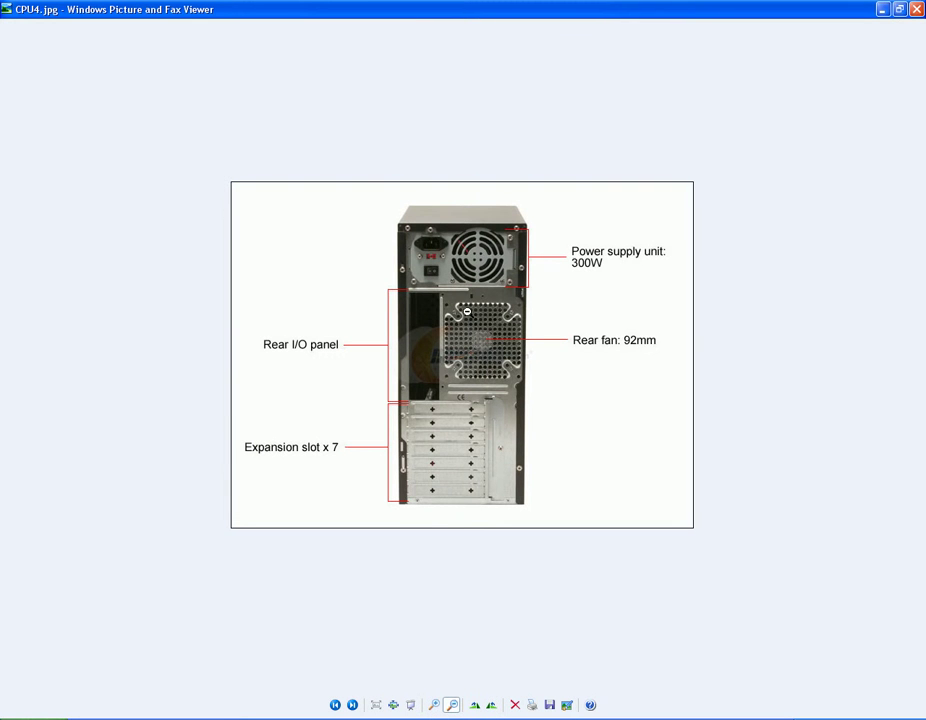
pyautogui.hotkey('alt', 'Tab')
pyautogui.moveTo(471, 287)
pyautogui.mouseDown(button='right')
pyautogui.moveTo(494, 293)
pyautogui.moveTo(484, 293)
pyautogui.mouseUp(button='right')
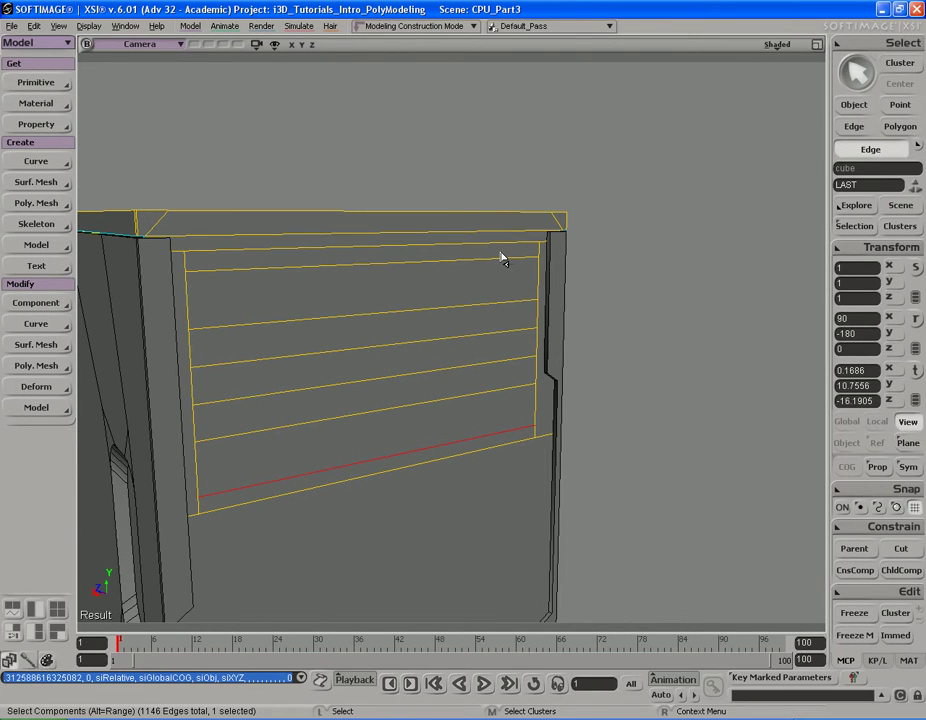
# - Subdivide the six inner horizontal edges with 2 subdivisions and Connect enabled to add a vertical edge line between them
pyautogui.keyDown('alt'); pyautogui.click(505, 438); pyautogui.keyUp('alt')
pyautogui.press('s')
pyautogui.moveTo(471, 344); pyautogui.dragTo(473, 338)
pyautogui.moveTo(473, 338); pyautogui.dragTo(474, 338, button='right')
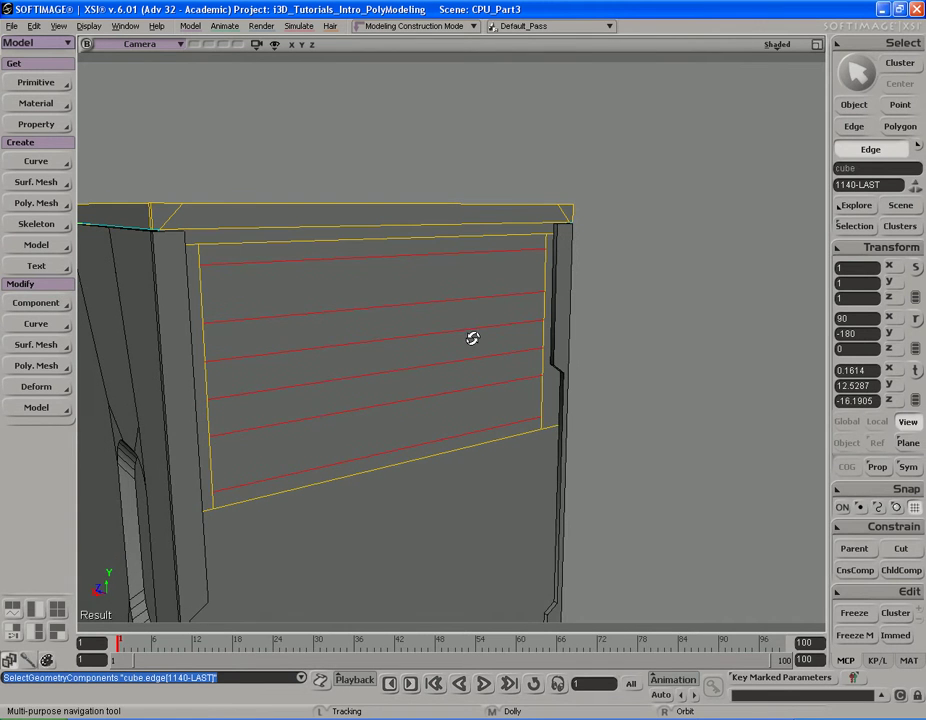
pyautogui.hotkey('shift', '+')
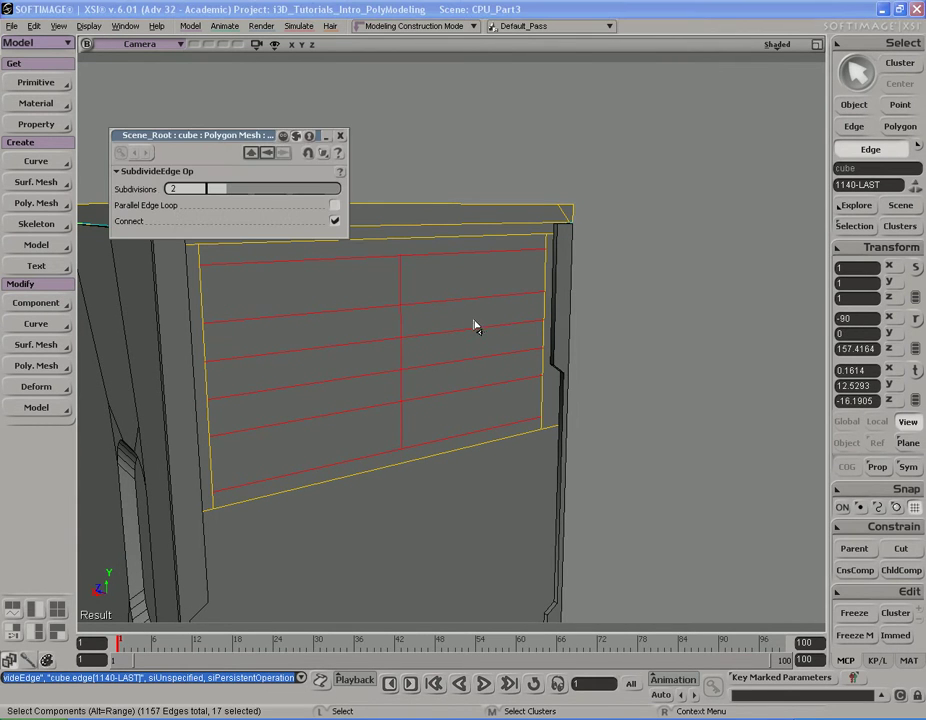
# - Move the new vertical edge line toward the panel's negative-X side to about X -2.5, comparing with the reference photo
pyautogui.keyDown('alt'); pyautogui.click(401, 300); pyautogui.keyUp('alt')
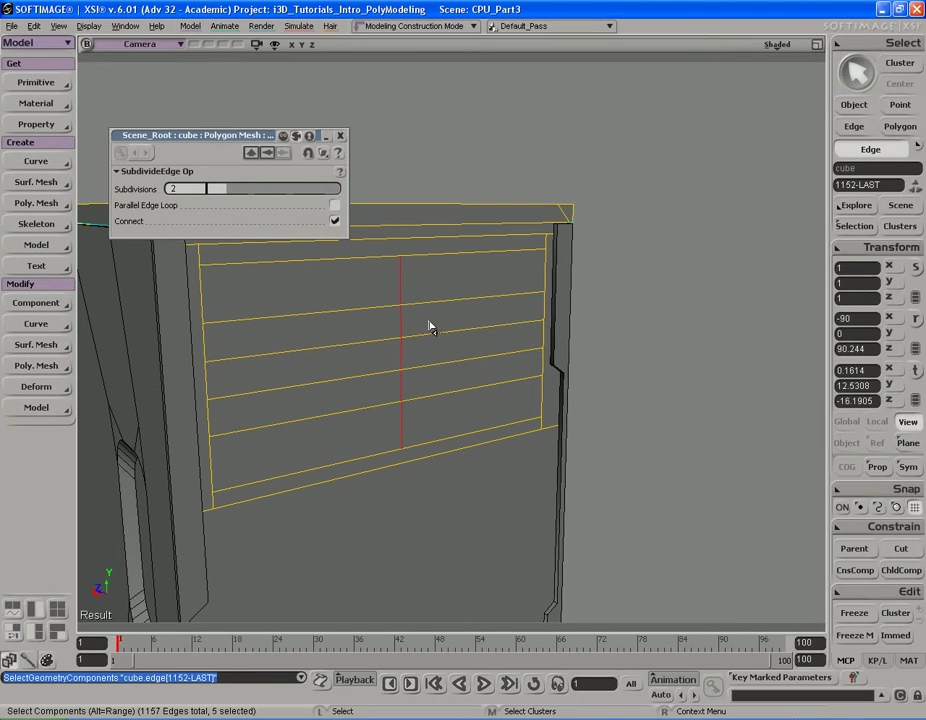
pyautogui.click(340, 135)
pyautogui.press('v')
pyautogui.moveTo(414, 308); pyautogui.dragTo(285, 348, button='right')
pyautogui.moveTo(268, 355); pyautogui.dragTo(403, 355)
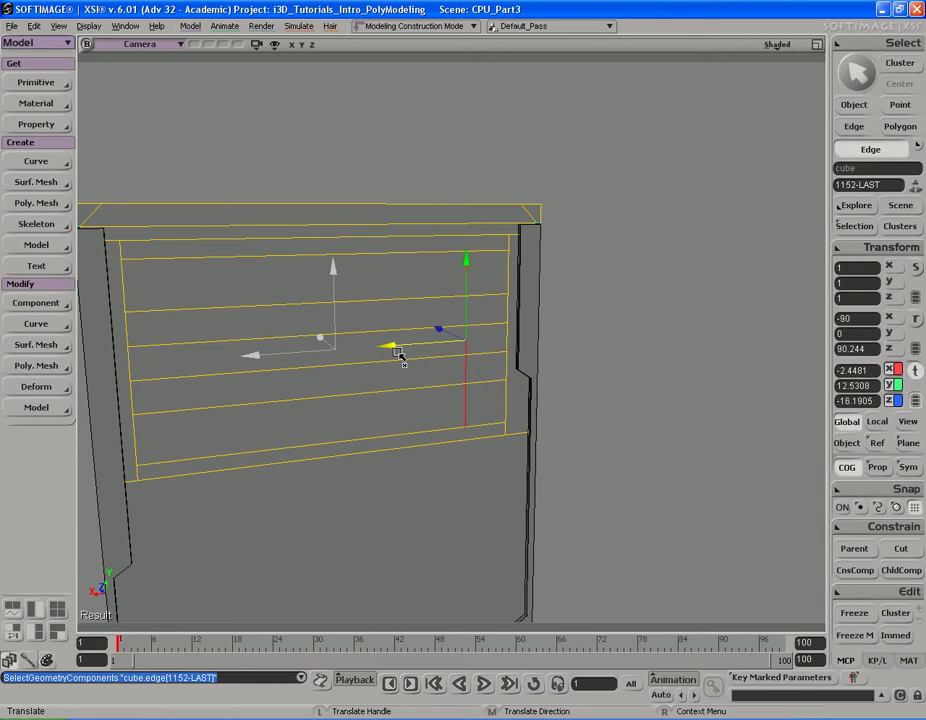
pyautogui.hotkey('alt', 'Tab')
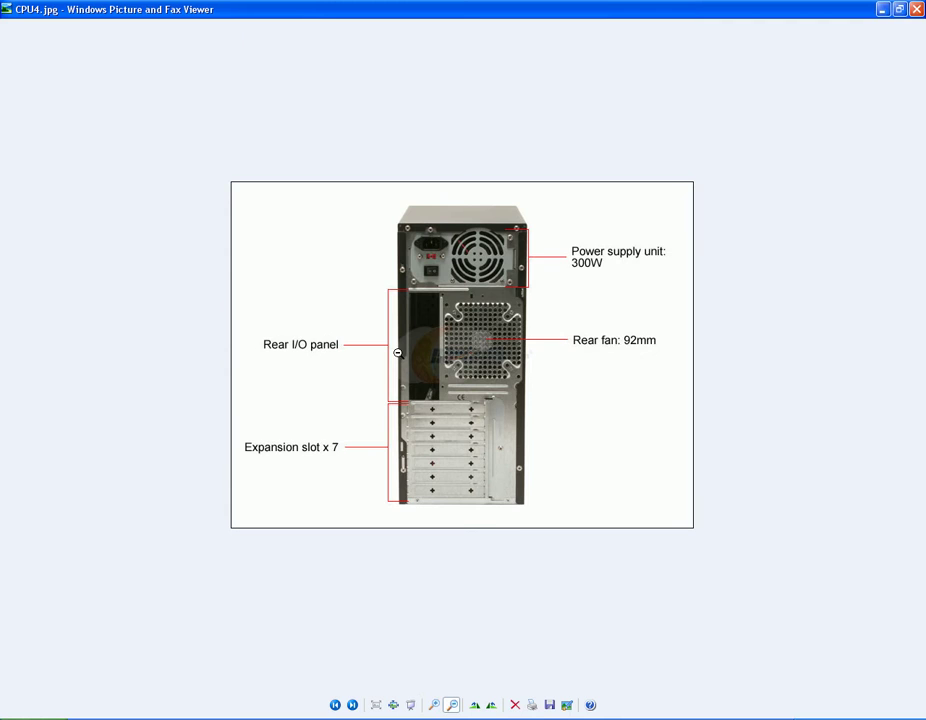
pyautogui.hotkey('alt', 'Tab')
pyautogui.press('s')
pyautogui.moveTo(469, 343); pyautogui.dragTo(424, 318, button='middle')
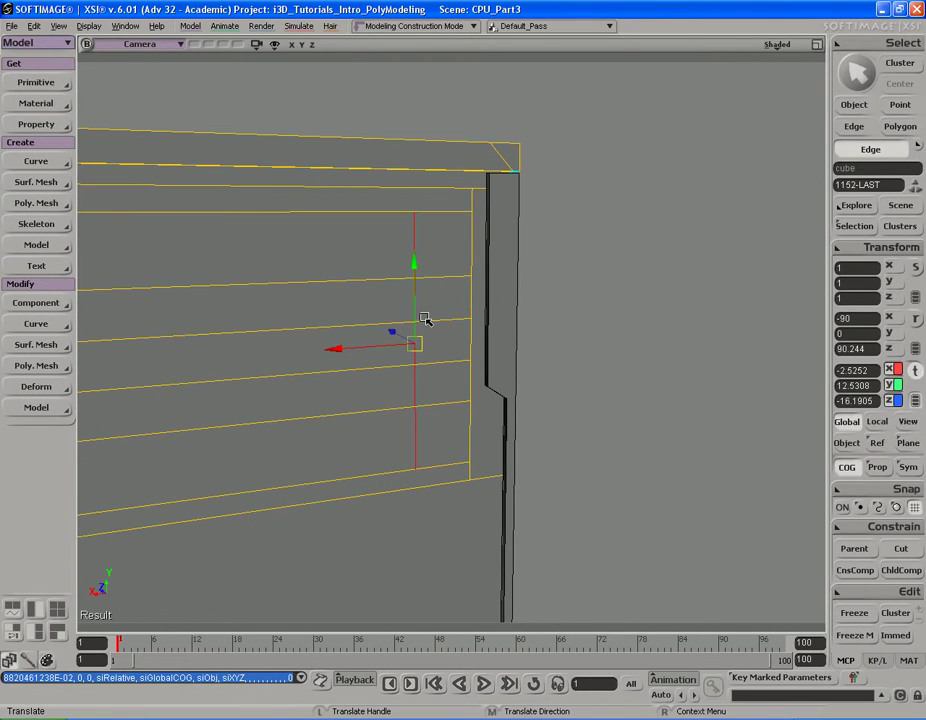
pyautogui.press('Escape')
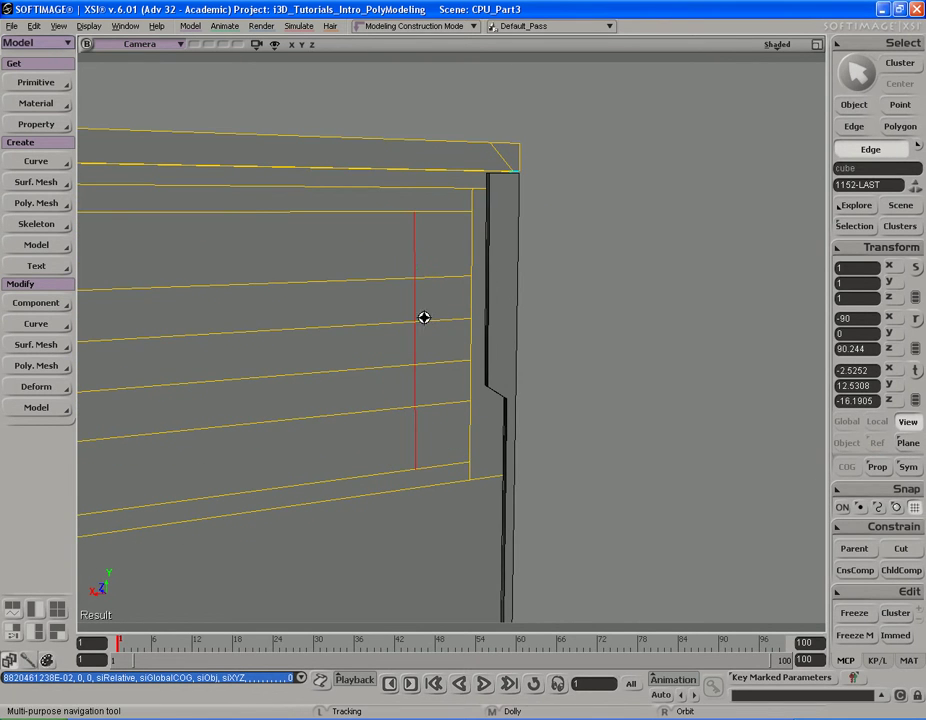
pyautogui.press('s')
pyautogui.scroll(-4, 425, 318)
pyautogui.moveTo(425, 318); pyautogui.dragTo(446, 302, button='right')
pyautogui.hotkey('alt', 'Tab')
pyautogui.hotkey('alt', 'Tab')
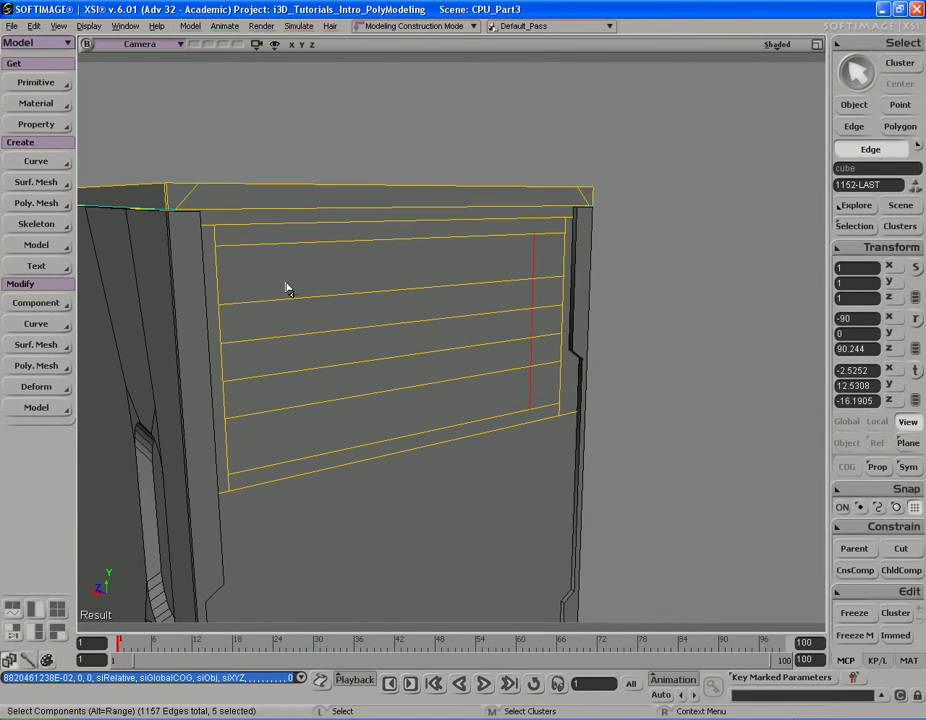
# - Move the upper inner corner point on the positive-X side of the power supply area inward to about X 3.1
pyautogui.press('t')
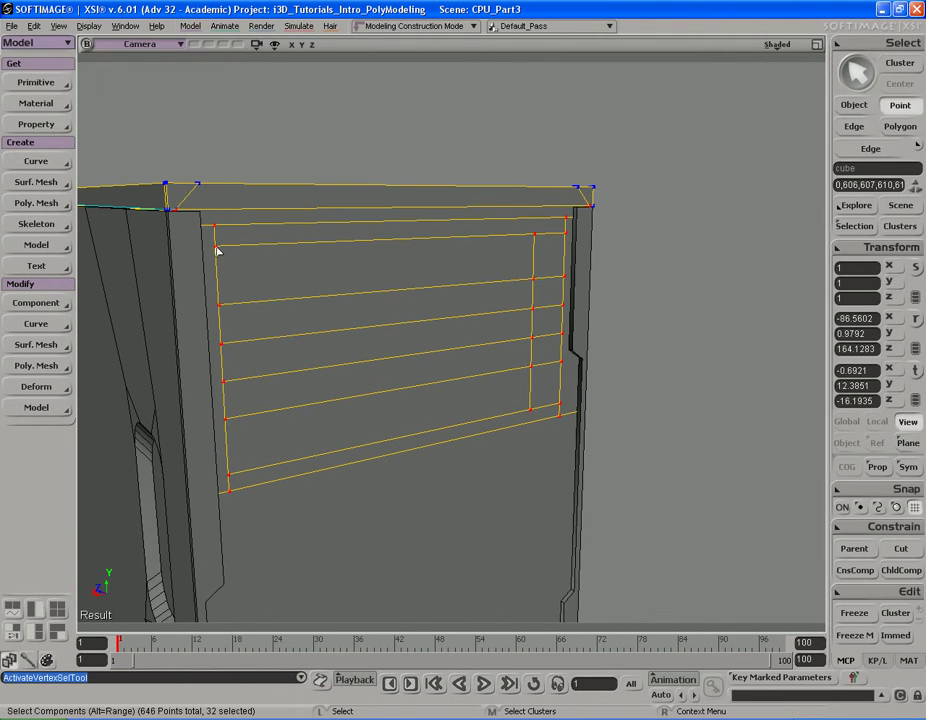
pyautogui.click(216, 248)
pyautogui.press('v')
pyautogui.moveTo(170, 250); pyautogui.dragTo(214, 255)
pyautogui.hotkey('alt', 'Tab')
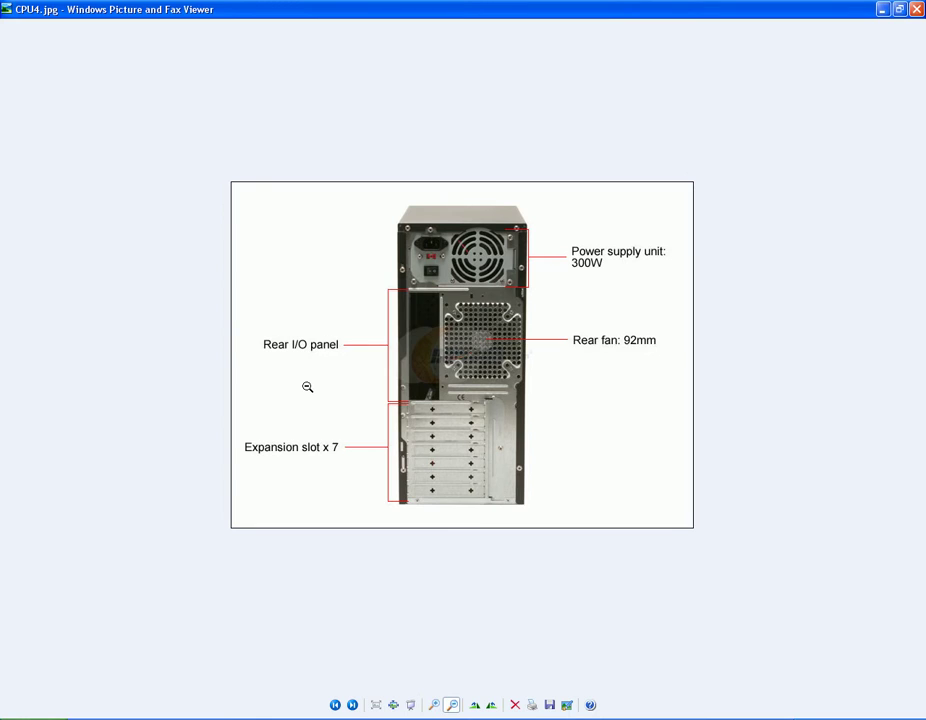
pyautogui.hotkey('alt', 'Tab')
pyautogui.press('space')
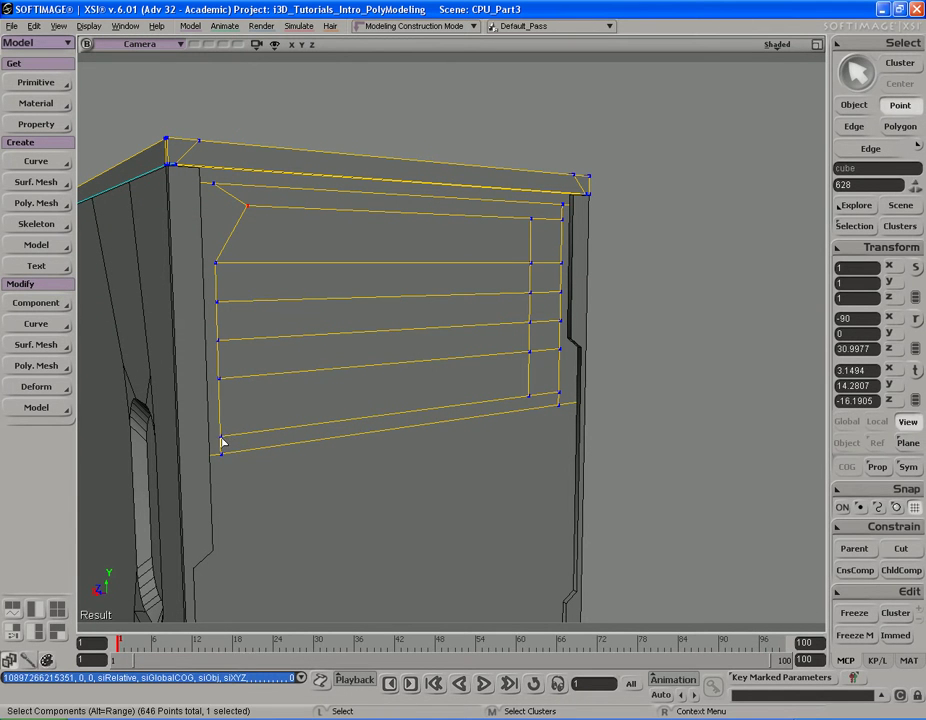
# - Move the lower inner corner point on the positive-X side of the power supply area inward
pyautogui.click(222, 443)
pyautogui.press('v')
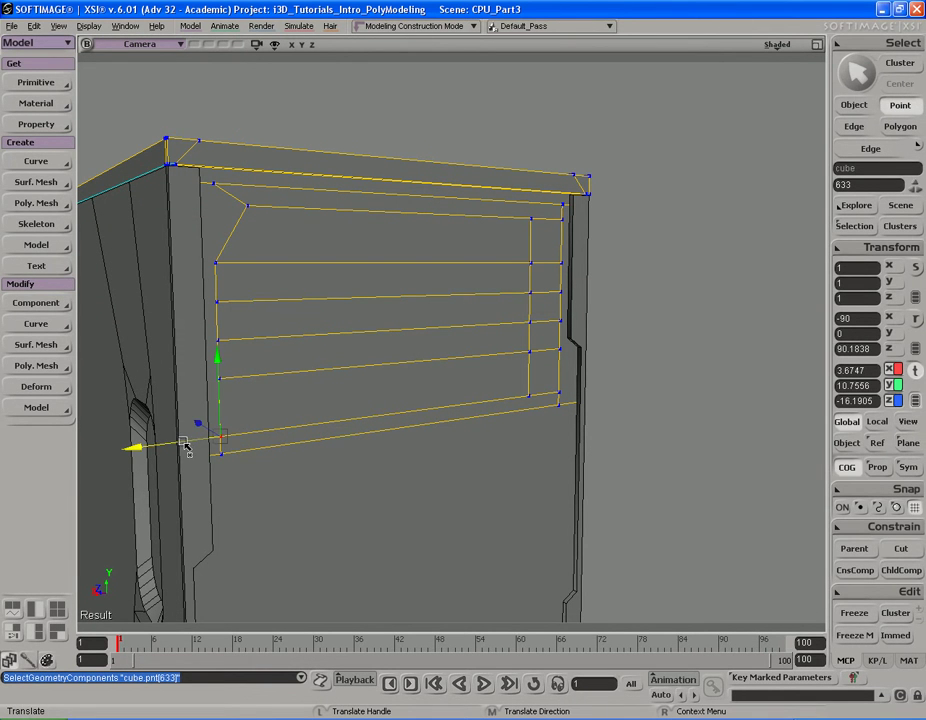
pyautogui.moveTo(262, 443); pyautogui.dragTo(291, 449)
pyautogui.press('space')
# - Lower the next two points on the positive-X side edge to about Y 11.0 and about Y 11.5
pyautogui.click(221, 381)
pyautogui.press('v')
pyautogui.moveTo(219, 320); pyautogui.dragTo(222, 346)
pyautogui.click(218, 340)
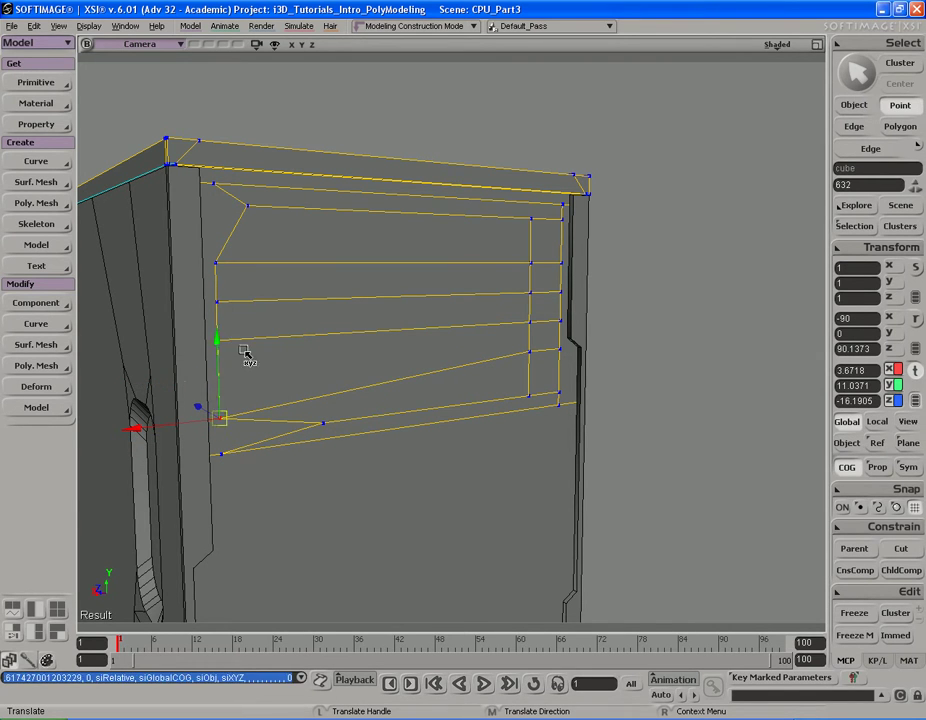
pyautogui.moveTo(214, 264); pyautogui.dragTo(216, 318)
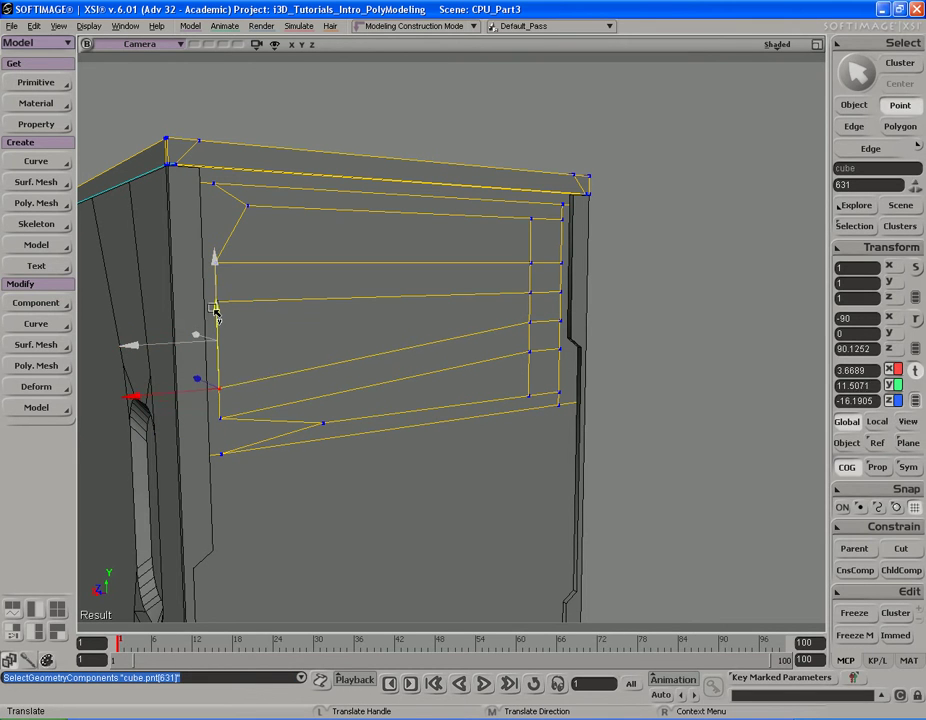
pyautogui.press('space')
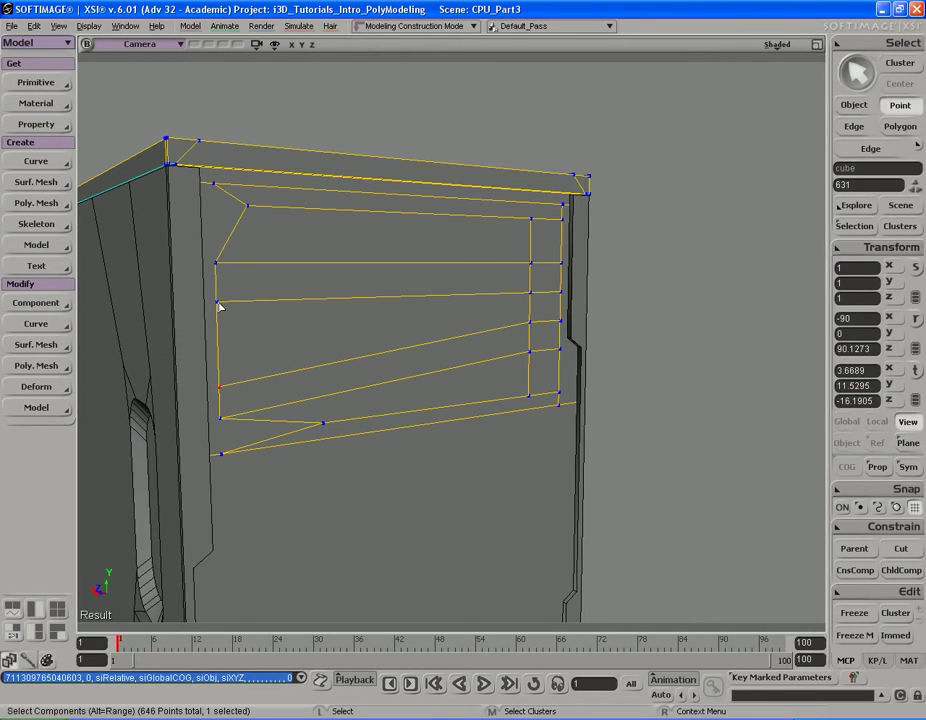
pyautogui.click(218, 301)
pyautogui.press('v')
pyautogui.moveTo(210, 305); pyautogui.dragTo(212, 306)
pyautogui.hotkey('ctrl', 'z')
# - Move the middle edge segment on the positive-X side of the power supply area inward to about X 3.27
pyautogui.press('e')
pyautogui.click(244, 346)
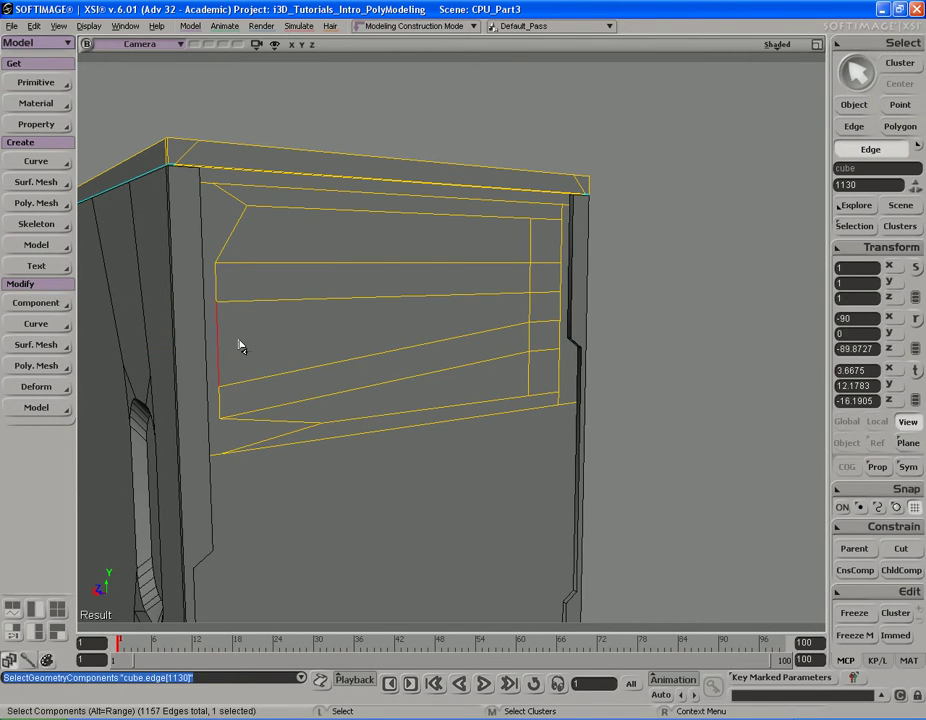
pyautogui.press('v')
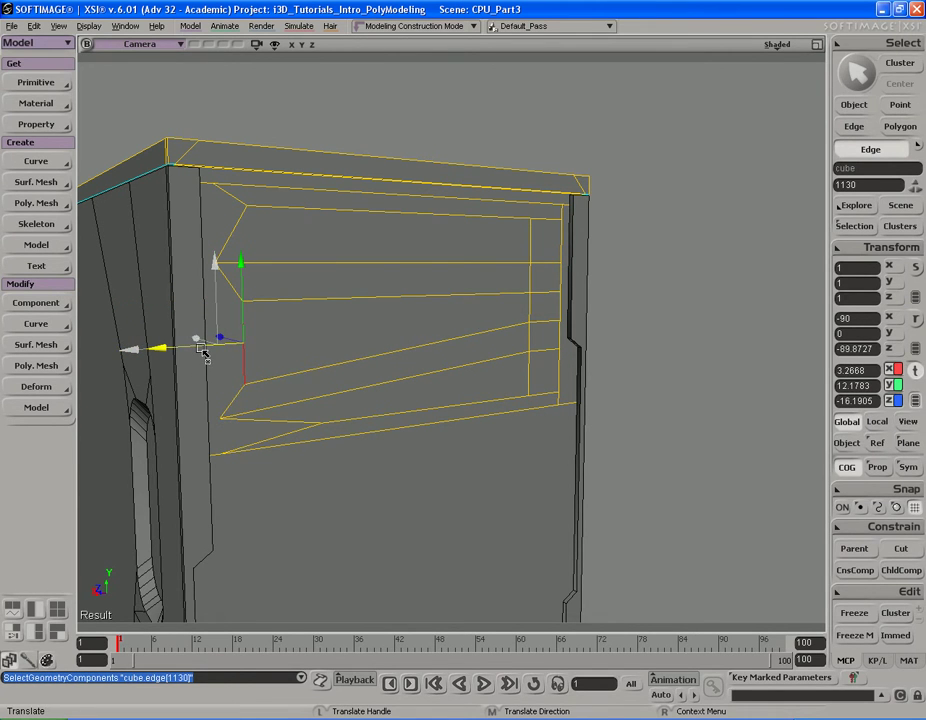
pyautogui.moveTo(204, 352); pyautogui.dragTo(244, 409)
# - Move the lower inner corner point back toward the positive-X side to about X 3.1, in line with the upper corner
pyautogui.press('space')
pyautogui.press('s')
pyautogui.moveTo(285, 316); pyautogui.dragTo(347, 316, button='right')
pyautogui.press('space')
pyautogui.press('t')
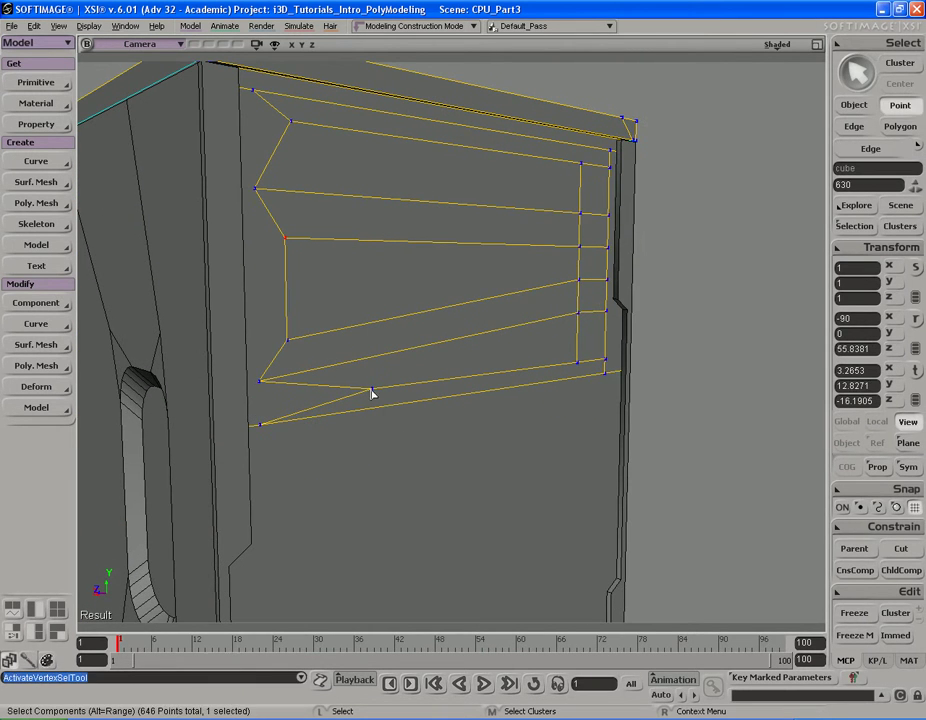
pyautogui.press('v')
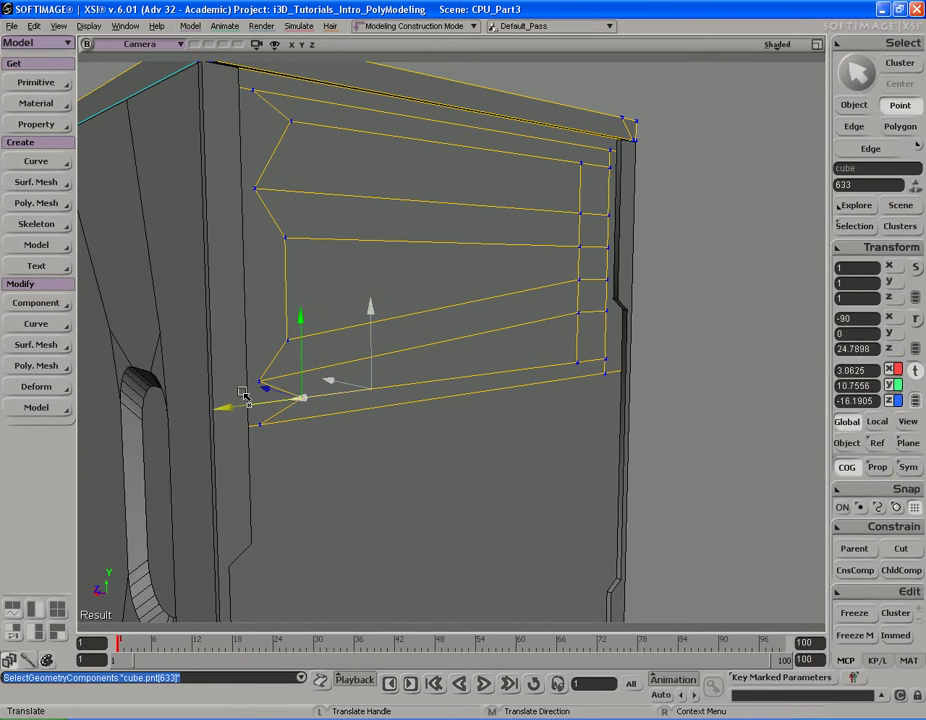
pyautogui.press('s')
pyautogui.moveTo(231, 392); pyautogui.dragTo(430, 328, button='right')
pyautogui.press('v')
# - Extrude the polygons of the power supply area, including the three middle ones in the narrow strip, inward to about Z -16.14
pyautogui.press('u')
pyautogui.moveTo(422, 331)
pyautogui.mouseDown()
pyautogui.moveTo(368, 324)
pyautogui.moveTo(392, 455)
pyautogui.moveTo(396, 446)
pyautogui.mouseUp()
pyautogui.press('s')
pyautogui.moveTo(440, 370); pyautogui.dragTo(417, 363, button='right')
pyautogui.keyDown('shift'); pyautogui.moveTo(422, 318); pyautogui.dragTo(419, 386); pyautogui.keyUp('shift')
pyautogui.press('s')
pyautogui.moveTo(409, 387); pyautogui.dragTo(374, 320, button='right')
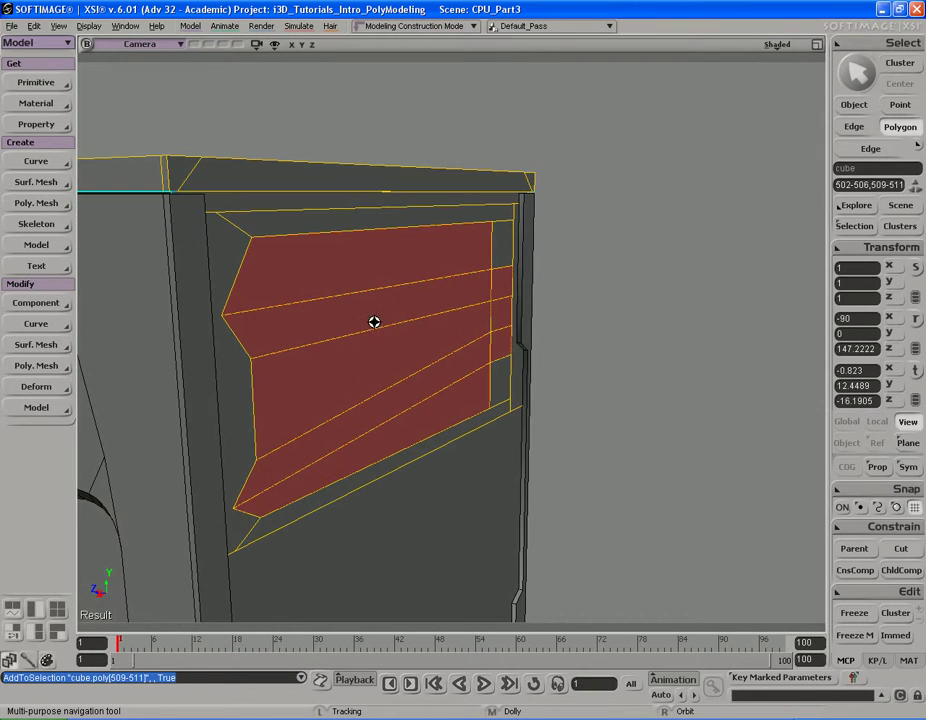
pyautogui.press('s')
pyautogui.press('ctrl')
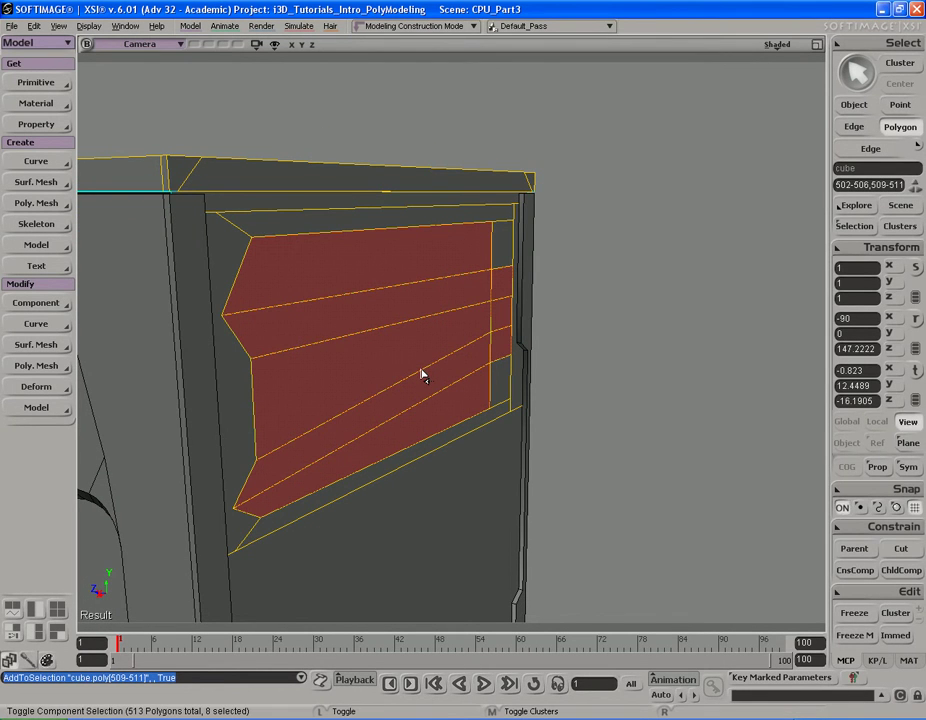
pyautogui.press('v')
pyautogui.moveTo(400, 330); pyautogui.dragTo(398, 330)
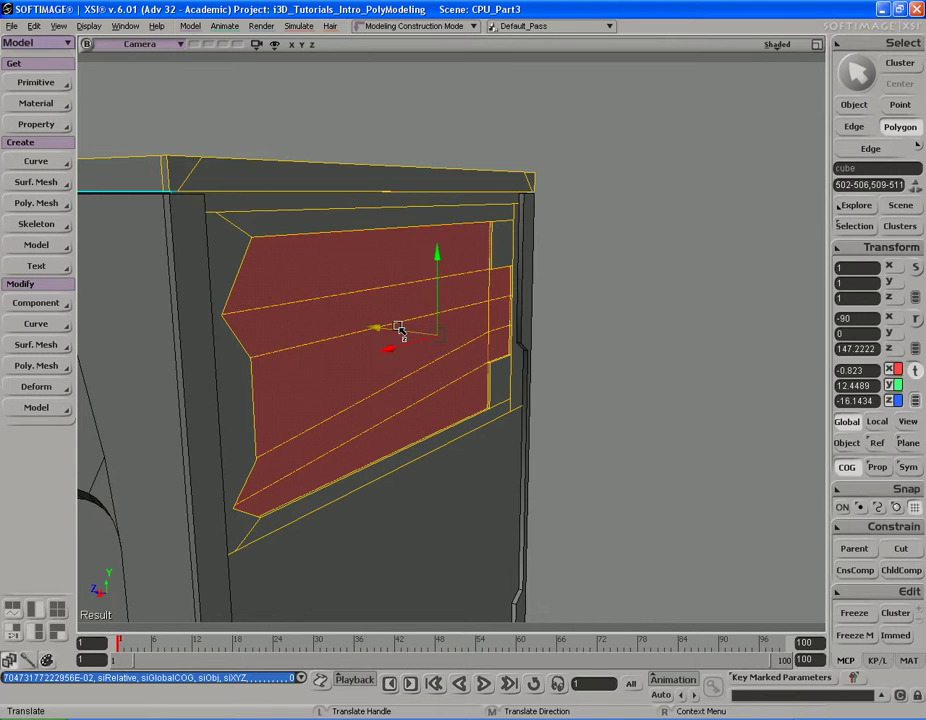
# - Delete the extruded inner polygons of the power supply area to open a cutout in the rear panel
pyautogui.press('s')
pyautogui.moveTo(499, 342)
pyautogui.mouseDown(button='right')
pyautogui.moveTo(422, 320)
pyautogui.moveTo(495, 341)
pyautogui.mouseUp(button='right')
pyautogui.press('space')
pyautogui.moveTo(495, 341); pyautogui.dragTo(465, 324)
pyautogui.press('u')
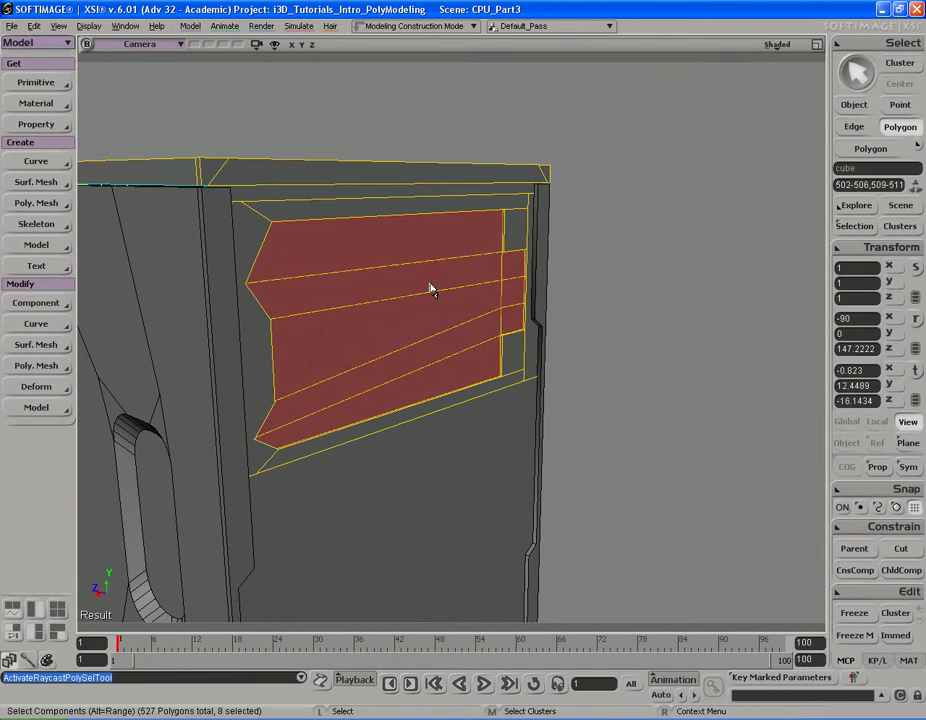
pyautogui.press('Delete')
pyautogui.press('space')
# - Examine the power supply cutout from several angles and compare it with the reference photo CPU4.jpg
pyautogui.press('s')
pyautogui.moveTo(440, 324); pyautogui.dragTo(424, 303, button='right')
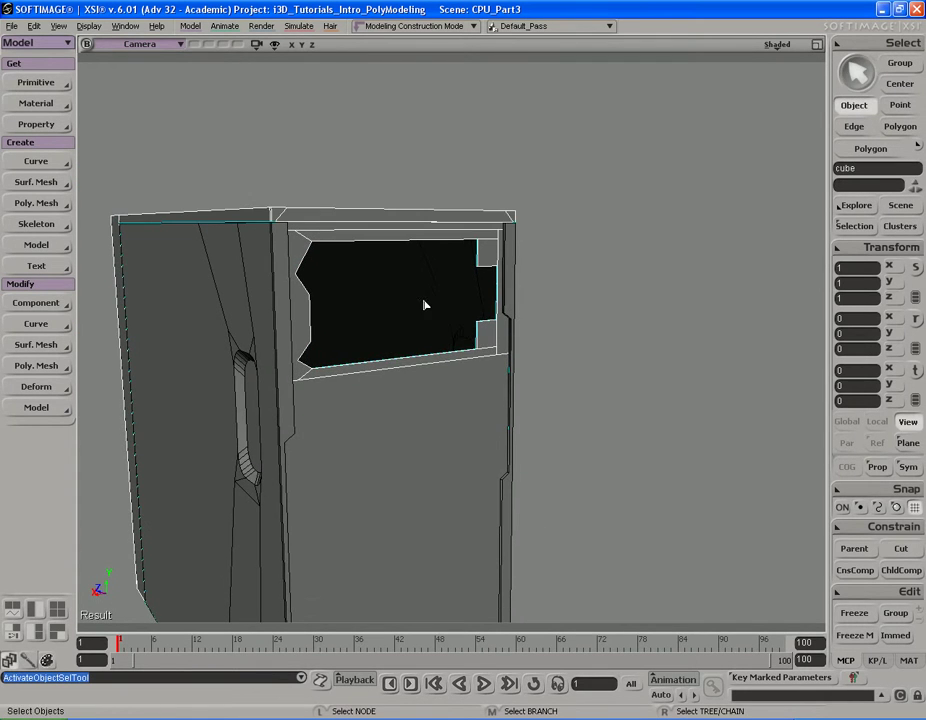
pyautogui.hotkey('alt', 'Tab')
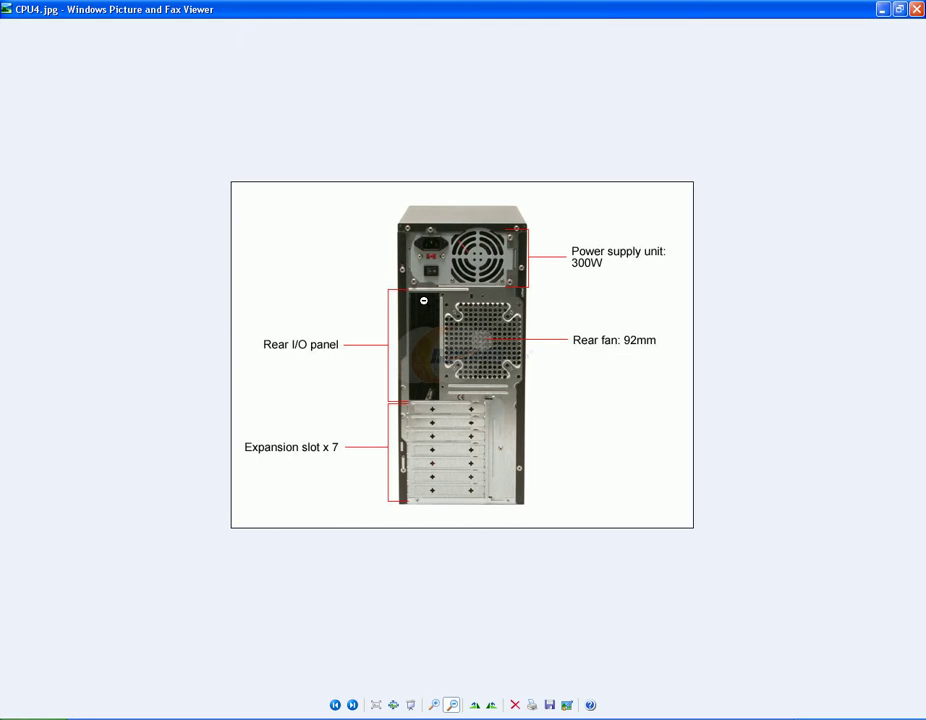
pyautogui.hotkey('alt', 'Tab')
pyautogui.moveTo(413, 314); pyautogui.dragTo(430, 315, button='right')
pyautogui.moveTo(492, 306); pyautogui.dragTo(420, 299, button='middle')
pyautogui.moveTo(420, 299); pyautogui.dragTo(484, 304, button='right')
pyautogui.moveTo(484, 304); pyautogui.dragTo(466, 250)
pyautogui.moveTo(564, 253); pyautogui.dragTo(572, 271)
pyautogui.press('s')
pyautogui.moveTo(572, 271); pyautogui.dragTo(540, 287, button='right')
# - Freeze the modeling history of the cube and save the scene
pyautogui.click(482, 335)
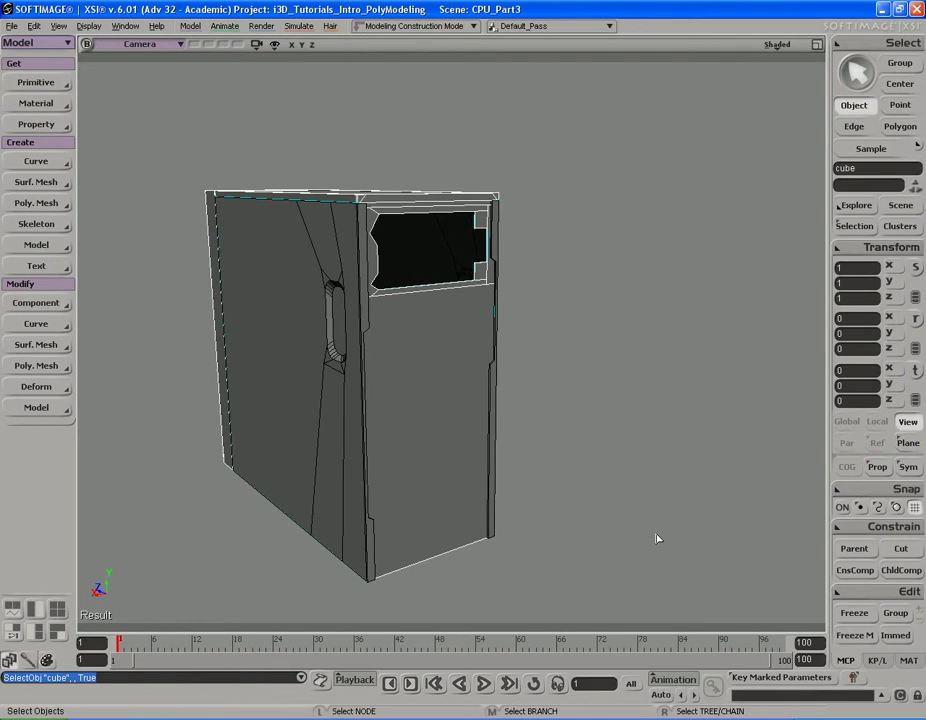
pyautogui.click(853, 643)
pyautogui.press('s')
pyautogui.moveTo(650, 453); pyautogui.dragTo(668, 475)
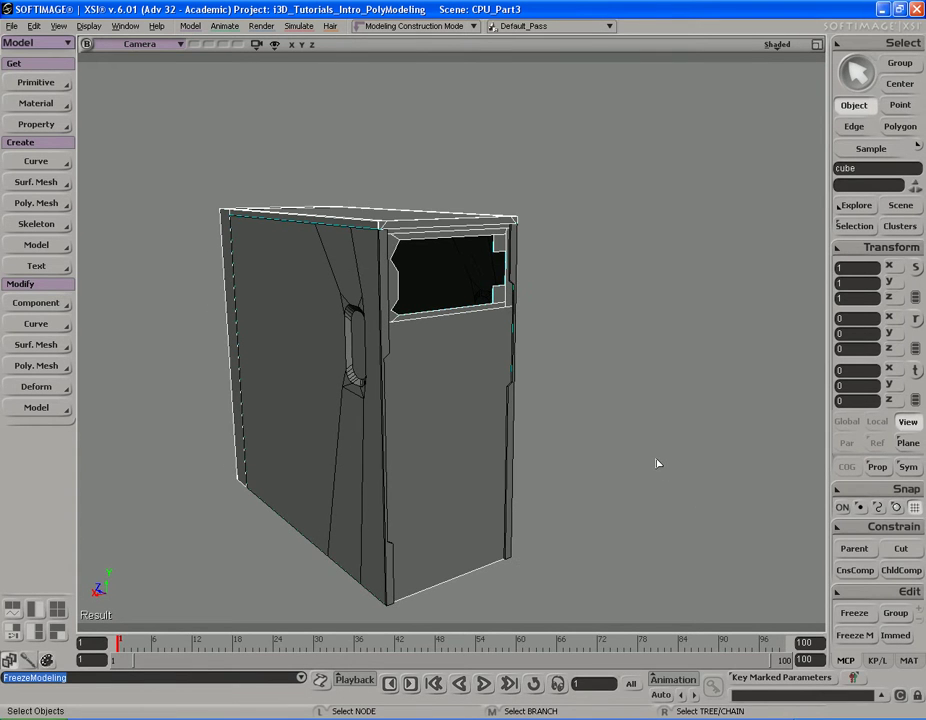
pyautogui.hotkey('ctrl', 's')
# - Examine the rear panel below the power supply cutout and compare it with the reference photo CPU4.jpg
pyautogui.press('s')
pyautogui.moveTo(564, 436)
pyautogui.mouseDown(button='right')
pyautogui.moveTo(554, 415)
pyautogui.moveTo(565, 415)
pyautogui.mouseUp(button='right')
pyautogui.moveTo(565, 415); pyautogui.dragTo(518, 340, button='middle')
pyautogui.moveTo(518, 340); pyautogui.dragTo(498, 432)
pyautogui.moveTo(461, 413); pyautogui.dragTo(529, 418, button='right')
pyautogui.moveTo(529, 418); pyautogui.dragTo(506, 434, button='middle')
pyautogui.moveTo(575, 432); pyautogui.dragTo(524, 423, button='right')
pyautogui.hotkey('alt', 'Tab')
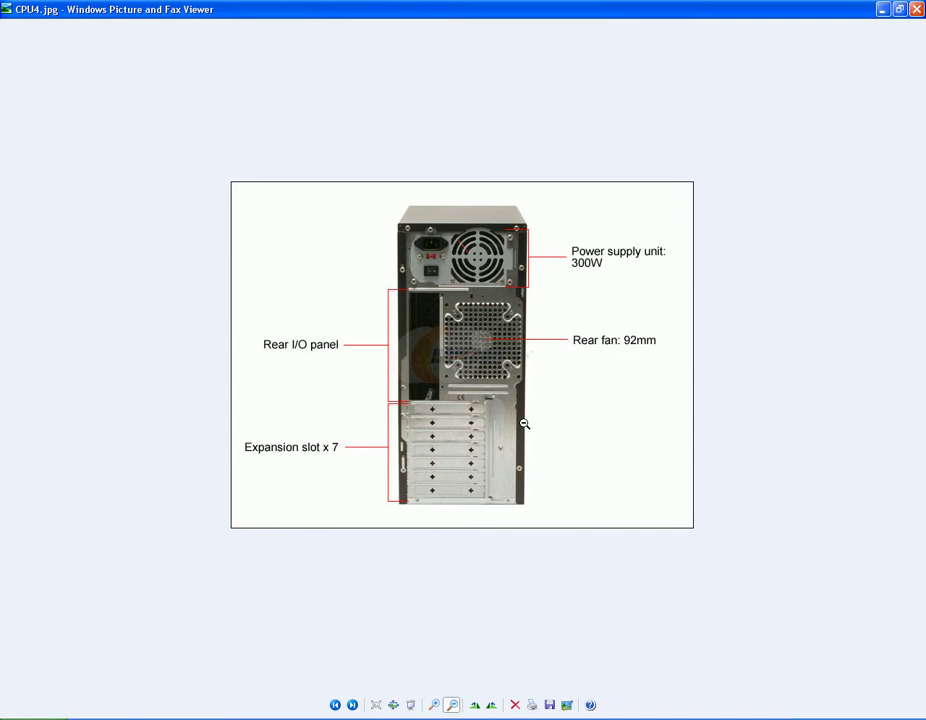
# - Compare the power supply cutout with the reference photo CPU4.jpg and examine its corner tabs up close
pyautogui.hotkey('alt', 'Tab')
pyautogui.press('s')
pyautogui.moveTo(519, 428); pyautogui.dragTo(476, 418, button='right')
pyautogui.moveTo(355, 413); pyautogui.dragTo(490, 413, button='middle')
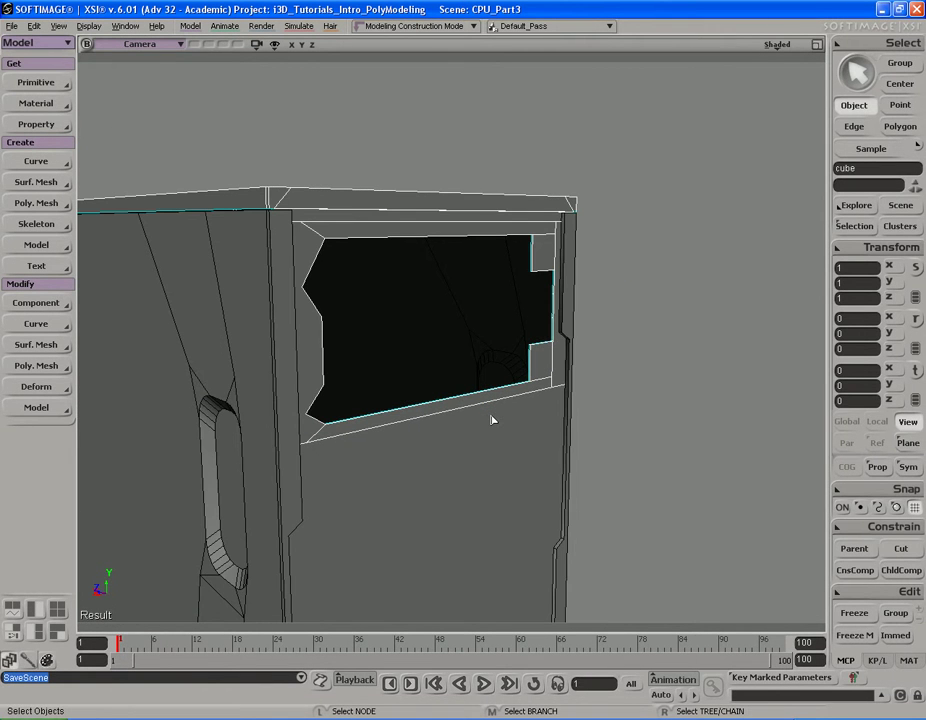
pyautogui.hotkey('alt', 'Tab')
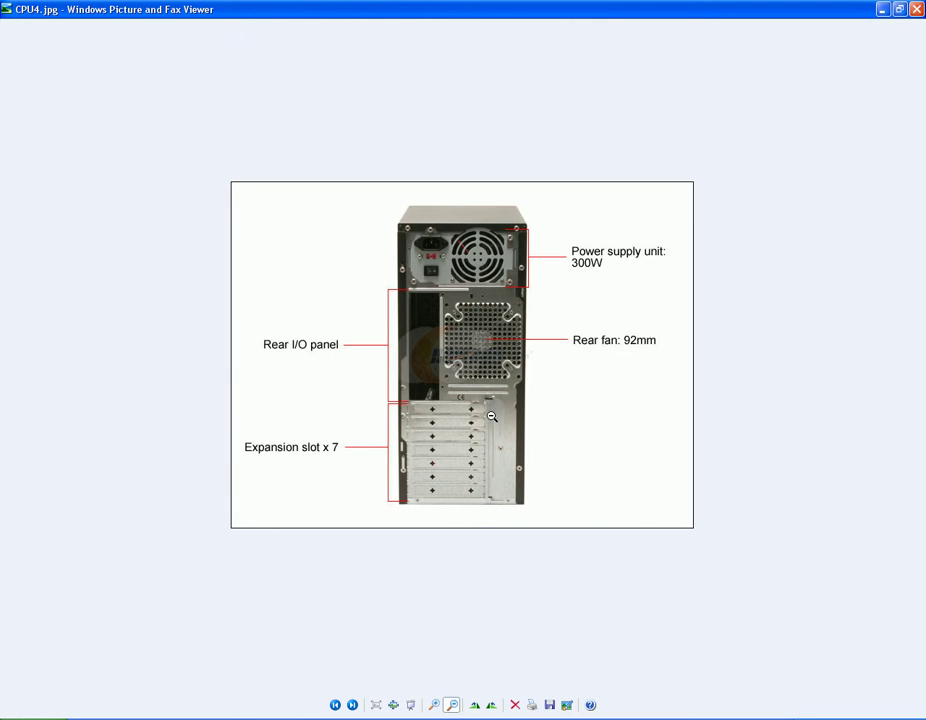
pyautogui.hotkey('alt', 'Tab')
pyautogui.press('s')
pyautogui.moveTo(500, 393); pyautogui.dragTo(490, 425)
pyautogui.moveTo(577, 387); pyautogui.dragTo(510, 387, button='middle')
pyautogui.moveTo(502, 405); pyautogui.dragTo(502, 374, button='right')
pyautogui.moveTo(577, 368); pyautogui.dragTo(560, 366, button='middle')
pyautogui.moveTo(560, 366); pyautogui.dragTo(530, 424)
pyautogui.moveTo(530, 424); pyautogui.dragTo(518, 425, button='middle')
pyautogui.moveTo(518, 425); pyautogui.dragTo(494, 414, button='right')
pyautogui.moveTo(494, 414); pyautogui.dragTo(500, 411)
# - Extrude the inner vertical edge of the cutout's upper corner tab sideways into a long strip across the opening
pyautogui.press('i')
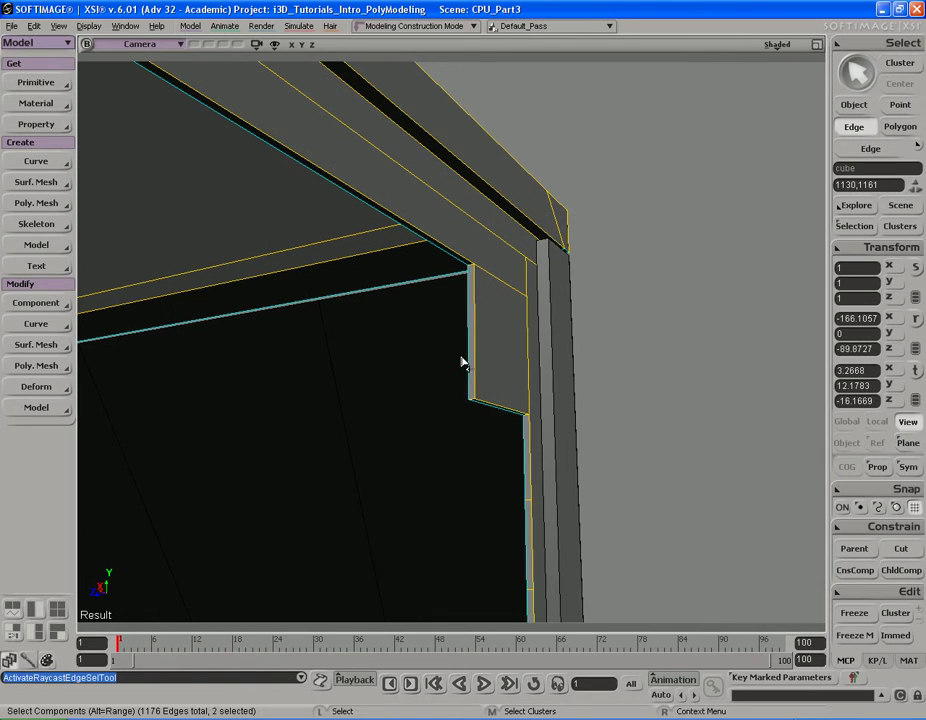
pyautogui.click(471, 365)
pyautogui.press('s')
pyautogui.moveTo(463, 364); pyautogui.dragTo(519, 340, button='right')
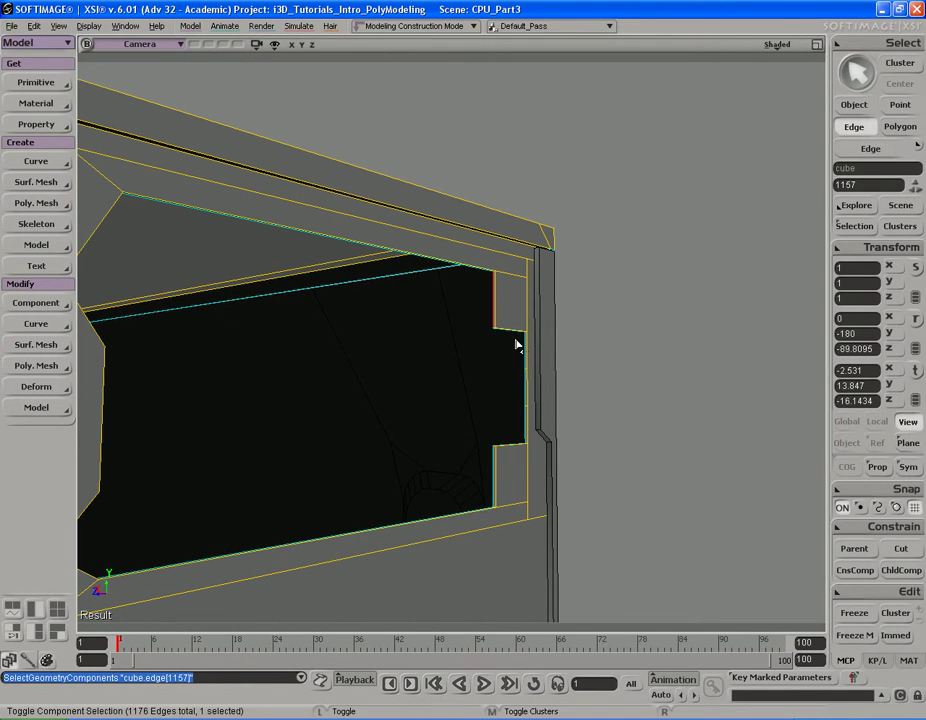
pyautogui.hotkey('ctrl', 'd')
pyautogui.press('s')
pyautogui.moveTo(483, 297); pyautogui.dragTo(542, 291, button='right')
pyautogui.moveTo(561, 290); pyautogui.dragTo(221, 291)
pyautogui.press('s')
pyautogui.moveTo(221, 291); pyautogui.dragTo(483, 307, button='right')
# - Extract the new strip polygon into a separate object, deleting it from the cube, and freeze its modeling history
pyautogui.press('u')
pyautogui.click(527, 279)
pyautogui.press('s')
pyautogui.moveTo(527, 279); pyautogui.dragTo(533, 300, button='right')
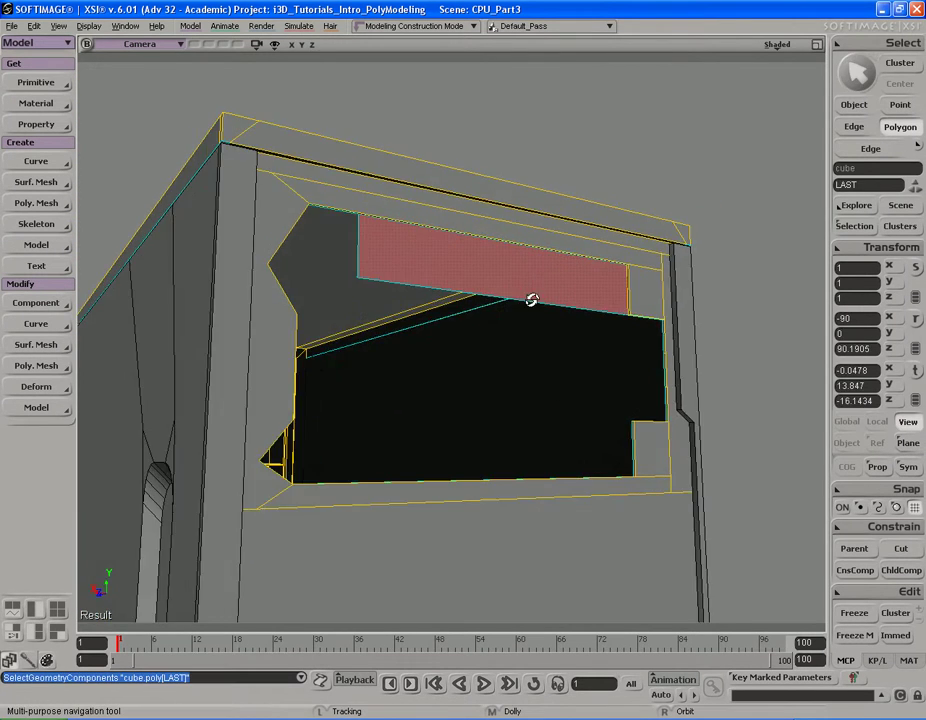
pyautogui.rightClick(535, 260)
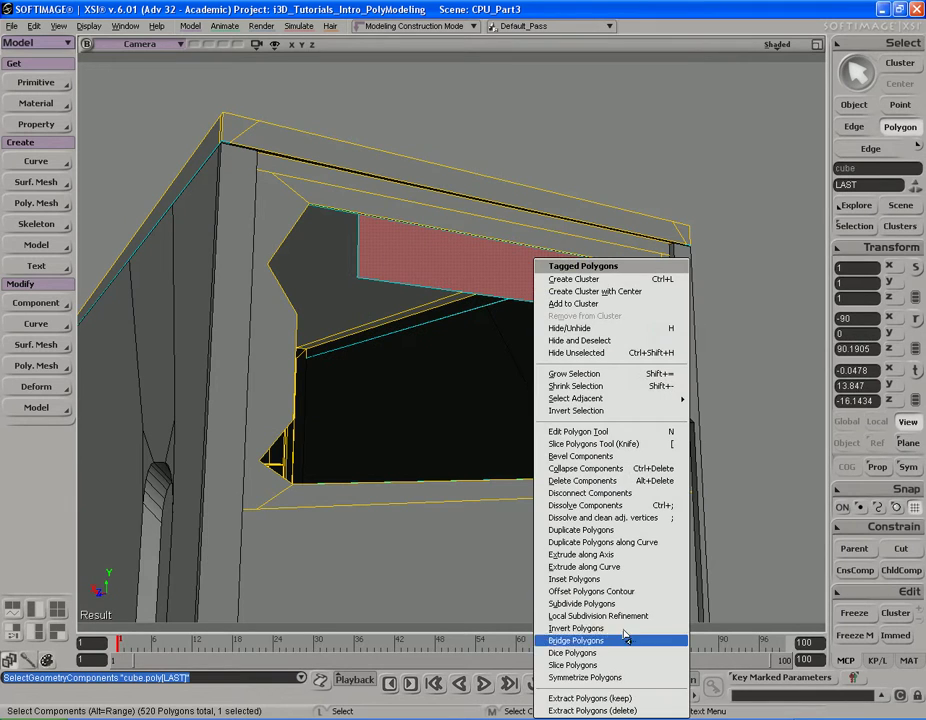
pyautogui.click(624, 710)
pyautogui.press('s')
pyautogui.moveTo(620, 398); pyautogui.dragTo(604, 407, button='right')
# - Move the detached strip down into the power supply opening and scale it vertically to 4.2292 to cover the opening's height
pyautogui.press('v')
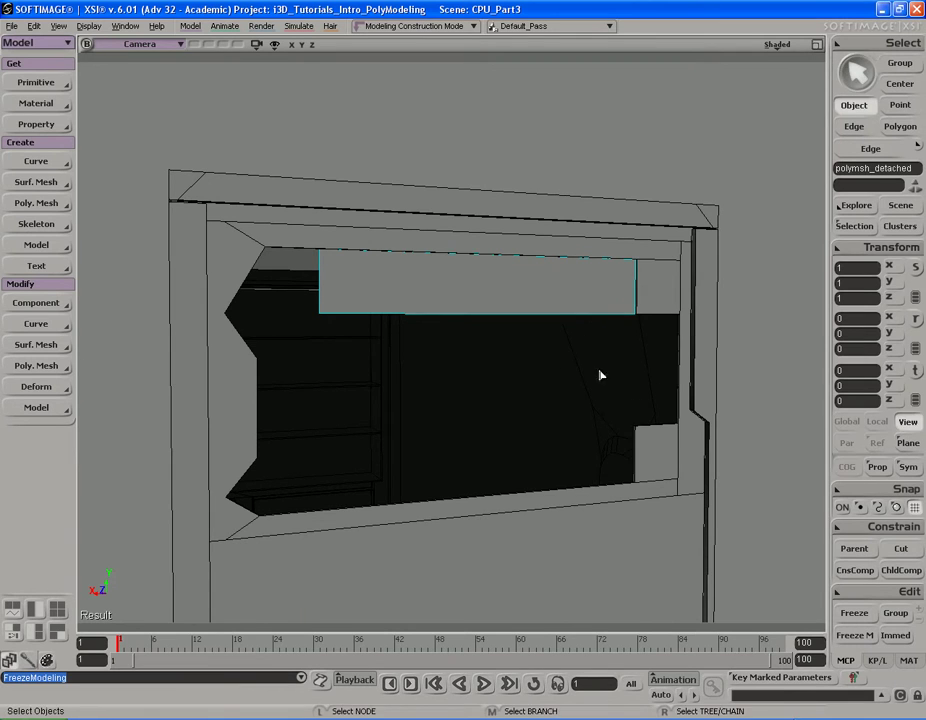
pyautogui.moveTo(557, 183); pyautogui.dragTo(555, 296)
pyautogui.press('s')
pyautogui.moveTo(556, 283); pyautogui.dragTo(584, 321, button='right')
pyautogui.press('v')
pyautogui.moveTo(641, 327); pyautogui.dragTo(612, 327, button='middle')
pyautogui.press('x')
pyautogui.moveTo(562, 356); pyautogui.dragTo(552, 268, button='middle')
# - Widen the detached plate to an X scale of 1.4461 and shift it to X 0.2001 so it spans the opening
pyautogui.press('v')
pyautogui.moveTo(548, 364); pyautogui.dragTo(538, 365, button='middle')
pyautogui.press('x')
pyautogui.moveTo(537, 362)
pyautogui.mouseDown()
pyautogui.moveTo(488, 368)
pyautogui.moveTo(521, 367)
pyautogui.mouseUp()
pyautogui.press('v')
pyautogui.press('x')
pyautogui.press('v')
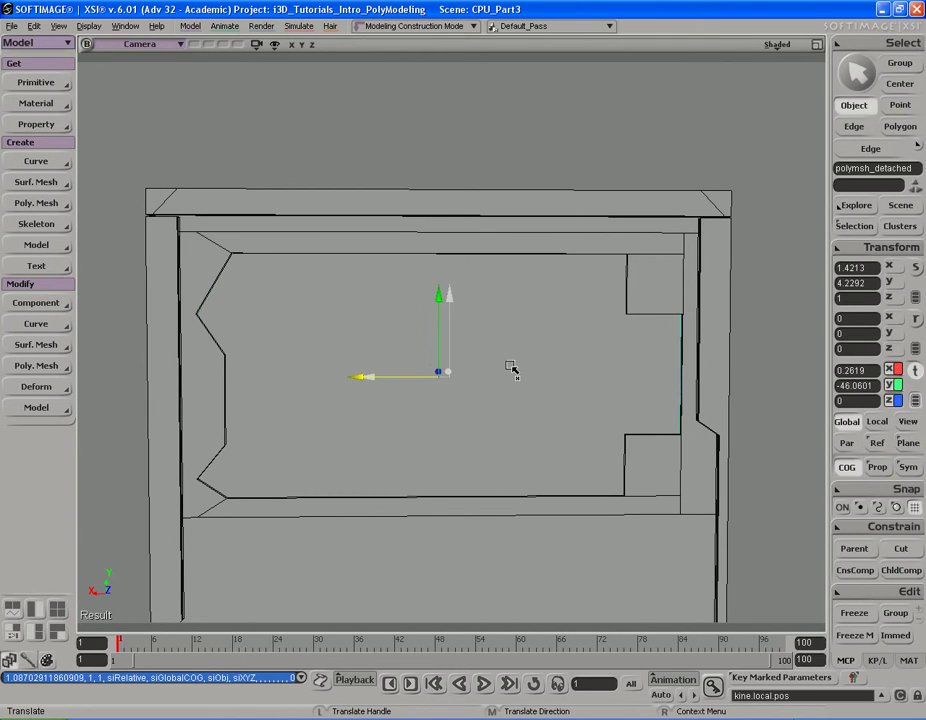
pyautogui.press('x')
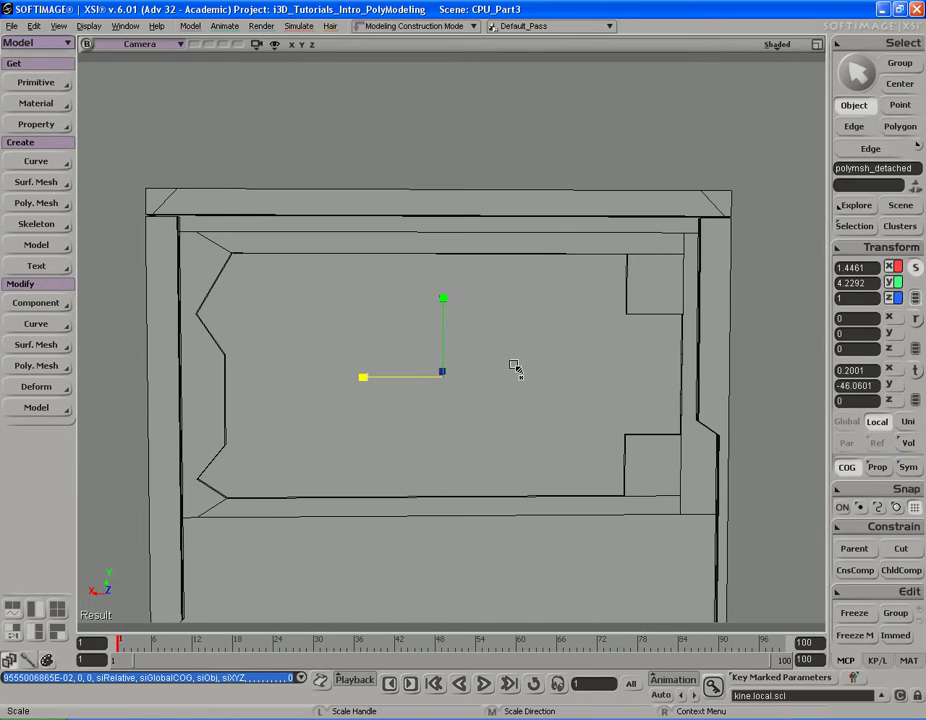
# - Check the fit of the plate in the power supply opening from several angles, in wireframe and shaded display
pyautogui.press('s')
pyautogui.moveTo(514, 368); pyautogui.dragTo(459, 364, button='right')
pyautogui.press('space')
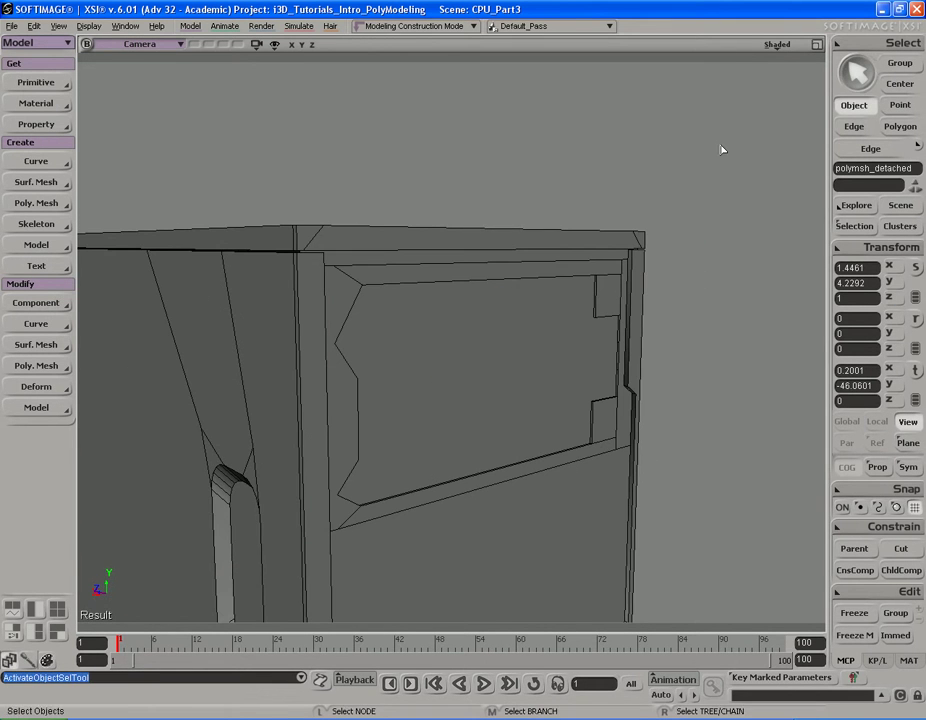
pyautogui.click(778, 45)
pyautogui.click(785, 80)
pyautogui.press('s')
pyautogui.moveTo(690, 260)
pyautogui.mouseDown(button='right')
pyautogui.moveTo(647, 269)
pyautogui.moveTo(601, 250)
pyautogui.moveTo(616, 238)
pyautogui.moveTo(618, 265)
pyautogui.moveTo(643, 270)
pyautogui.mouseUp(button='right')
pyautogui.middleClick(778, 45)
pyautogui.press('s')
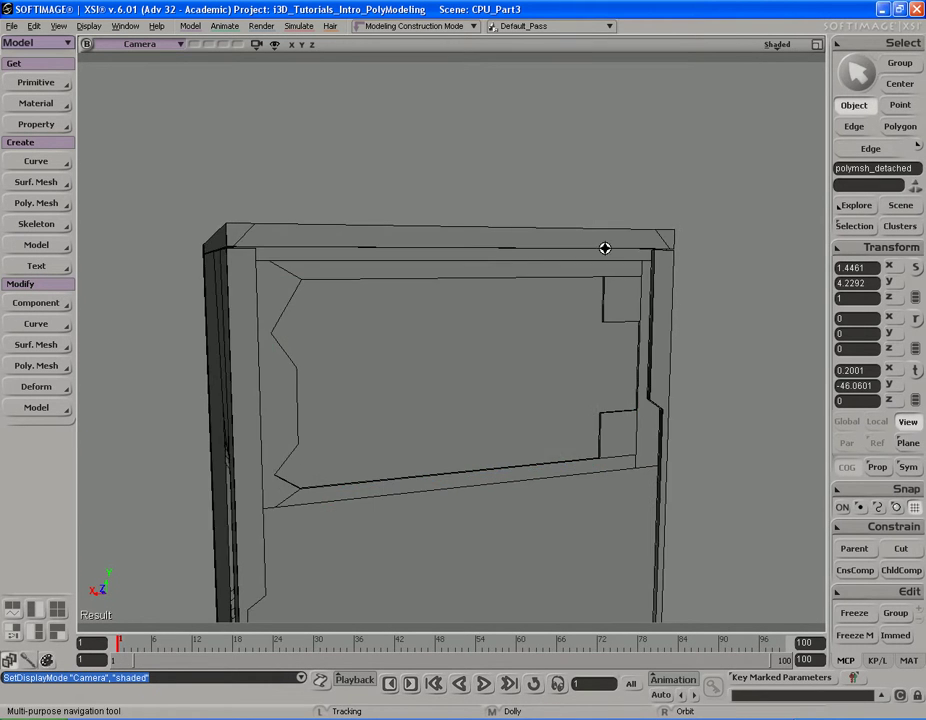
pyautogui.moveTo(600, 300); pyautogui.dragTo(473, 477, button='middle')
pyautogui.moveTo(473, 477); pyautogui.dragTo(440, 412)
pyautogui.moveTo(440, 412); pyautogui.dragTo(457, 424, button='right')
# - Freeze the modeling history of the detached plate and save the scene
pyautogui.click(447, 248)
pyautogui.press('s')
pyautogui.moveTo(447, 248)
pyautogui.mouseDown(button='right')
pyautogui.moveTo(517, 384)
pyautogui.moveTo(520, 377)
pyautogui.mouseUp(button='right')
pyautogui.press('s')
pyautogui.moveTo(609, 438); pyautogui.dragTo(629, 457)
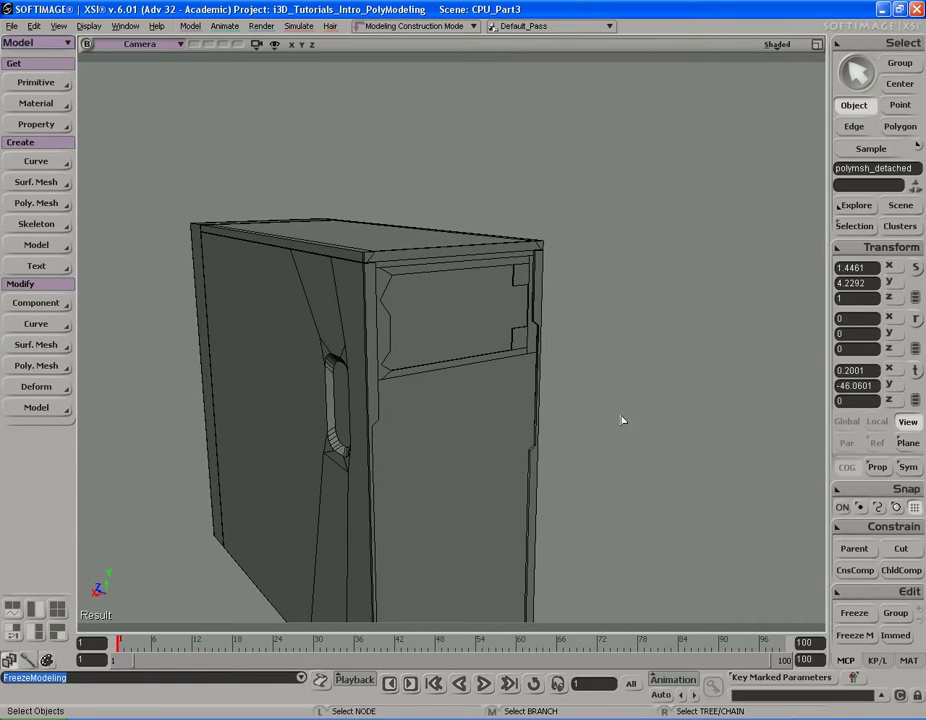
pyautogui.click(624, 386)
pyautogui.hotkey('ctrl', 's')
# - Select the cube and compare its lower rear panel with the I/O panel and expansion slots in CPU4.jpg
pyautogui.press('s')
pyautogui.moveTo(533, 456); pyautogui.dragTo(532, 442)
pyautogui.moveTo(532, 442); pyautogui.dragTo(503, 416, button='right')
pyautogui.press('s')
pyautogui.moveTo(589, 202); pyautogui.dragTo(508, 272)
pyautogui.press('s')
pyautogui.moveTo(498, 271); pyautogui.dragTo(515, 246)
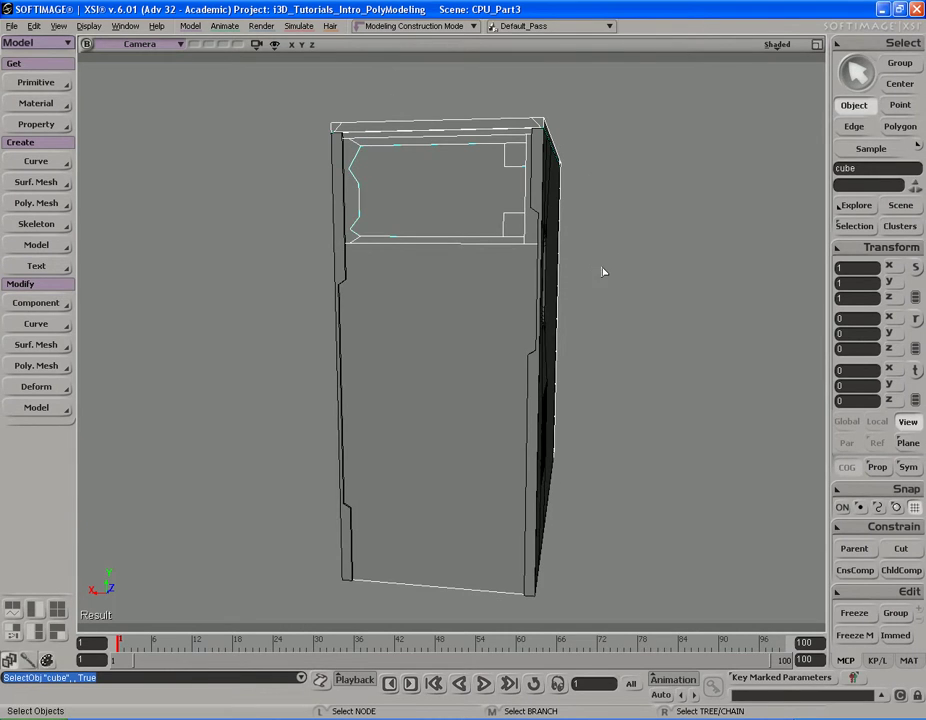
pyautogui.hotkey('alt', 'Tab')
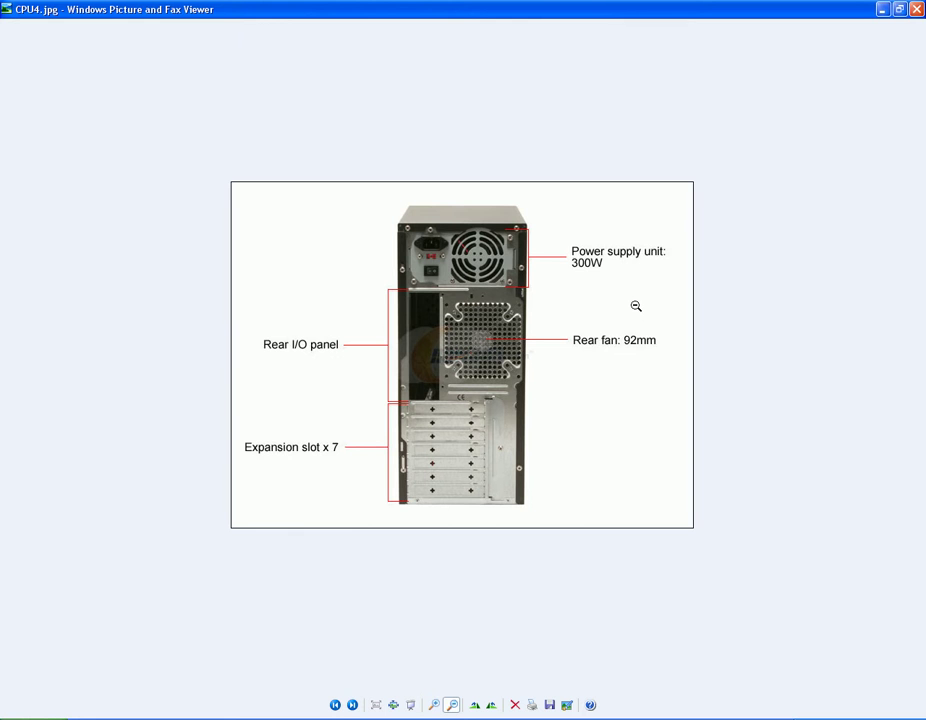
pyautogui.hotkey('alt', 'Tab')
pyautogui.press('s')
pyautogui.moveTo(637, 310); pyautogui.dragTo(668, 306, button='right')
pyautogui.moveTo(668, 306); pyautogui.dragTo(610, 316, button='middle')
pyautogui.moveTo(610, 316)
pyautogui.mouseDown(button='right')
pyautogui.moveTo(597, 314)
pyautogui.moveTo(610, 314)
pyautogui.mouseUp(button='right')
pyautogui.moveTo(458, 314); pyautogui.dragTo(515, 288)
pyautogui.moveTo(478, 286); pyautogui.dragTo(515, 287, button='middle')
pyautogui.moveTo(476, 270)
pyautogui.mouseDown()
pyautogui.moveTo(471, 287)
pyautogui.moveTo(496, 265)
pyautogui.moveTo(490, 279)
pyautogui.mouseUp()
pyautogui.press('s')
pyautogui.press('space')
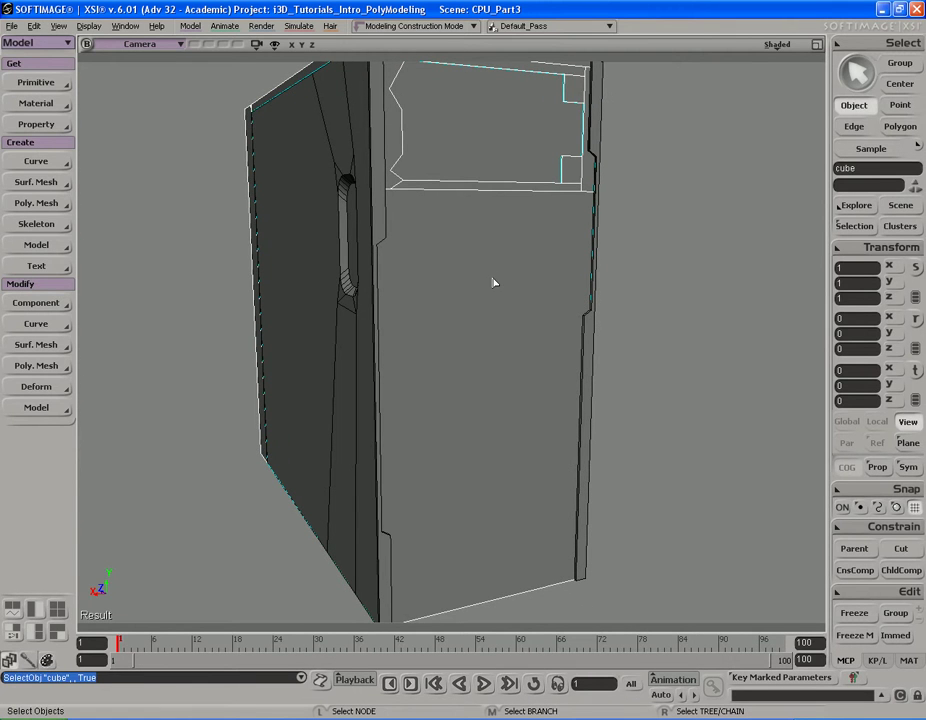
# - Select the large polygon below the power supply opening and inspect it in wireframe before restoring shaded display
pyautogui.press('u')
pyautogui.click(494, 283)
pyautogui.press('s')
pyautogui.moveTo(494, 283)
pyautogui.mouseDown(button='right')
pyautogui.moveTo(517, 263)
pyautogui.moveTo(534, 265)
pyautogui.moveTo(506, 271)
pyautogui.moveTo(529, 267)
pyautogui.mouseUp(button='right')
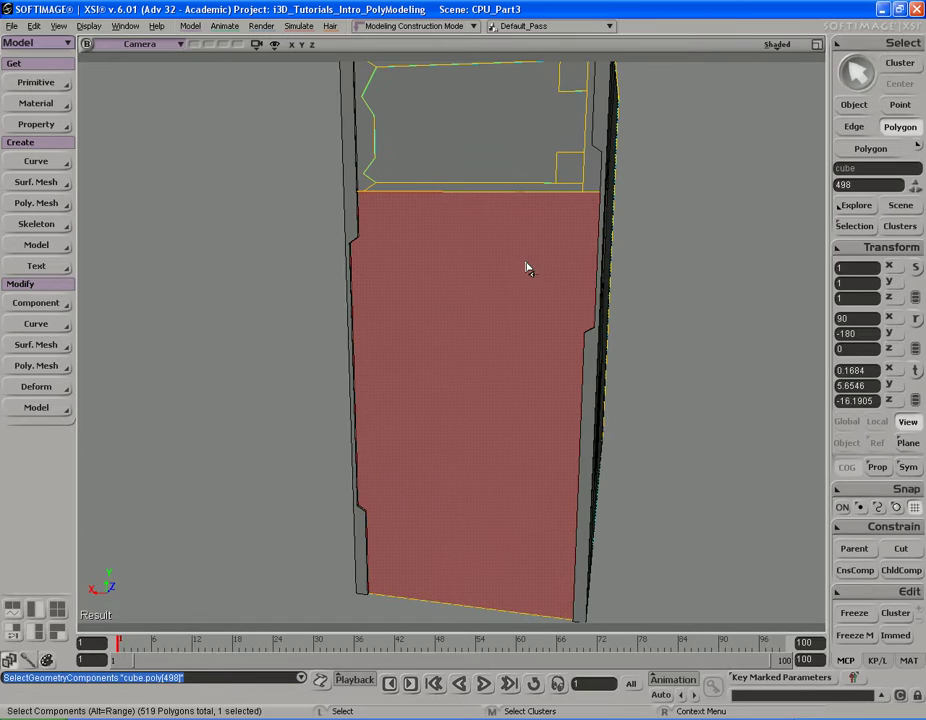
pyautogui.click(779, 48)
pyautogui.click(785, 75)
pyautogui.press('s')
pyautogui.moveTo(541, 217)
pyautogui.mouseDown(button='right')
pyautogui.moveTo(558, 215)
pyautogui.moveTo(471, 290)
pyautogui.mouseUp(button='right')
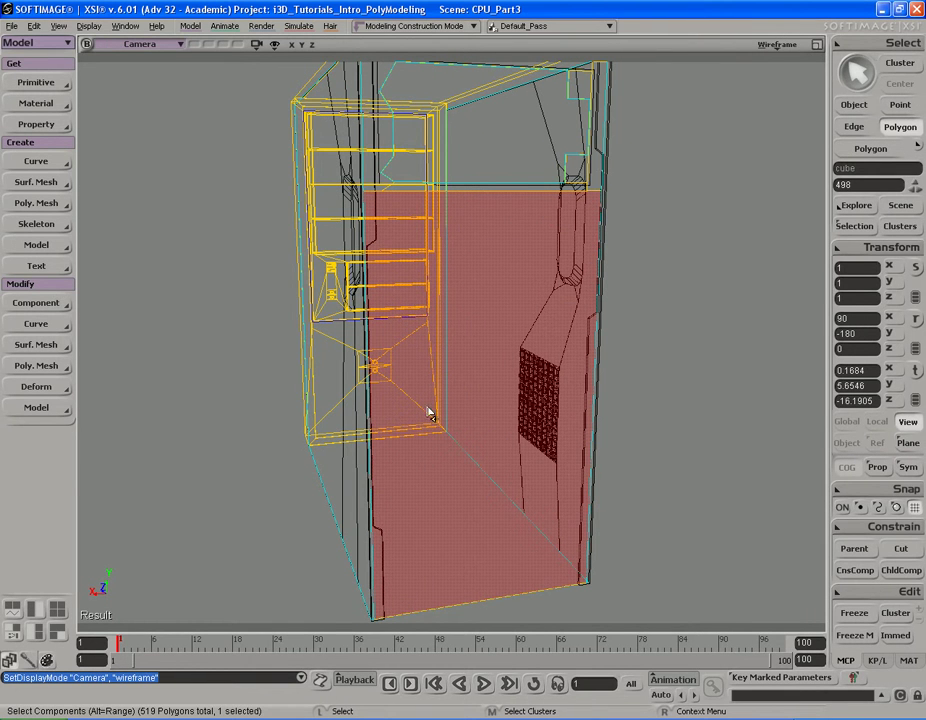
pyautogui.press('s')
pyautogui.moveTo(452, 333); pyautogui.dragTo(488, 244, button='right')
pyautogui.click(777, 44)
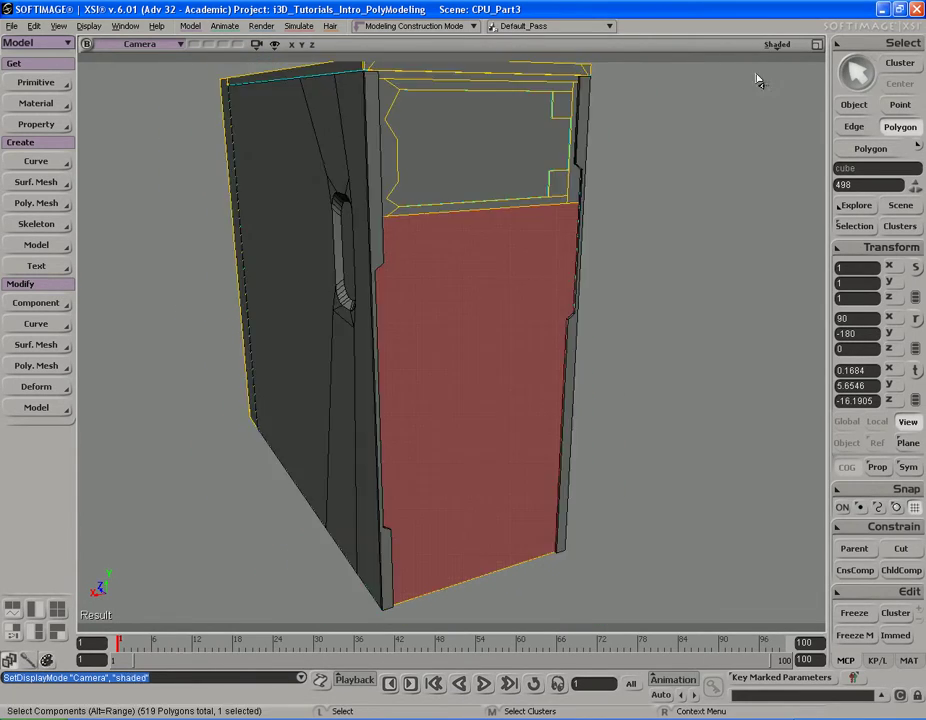
# - Subdivide the top and bottom edges of the lower rear polygon with 3 connected subdivisions
pyautogui.press('e')
pyautogui.click(470, 211)
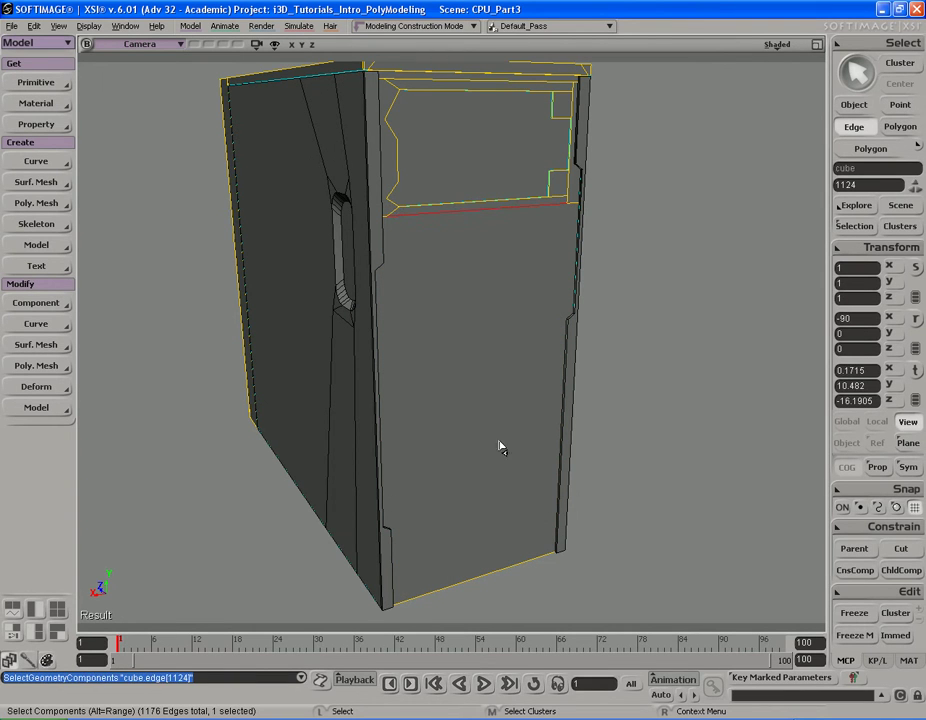
pyautogui.keyDown('shift'); pyautogui.click(483, 589); pyautogui.keyUp('shift')
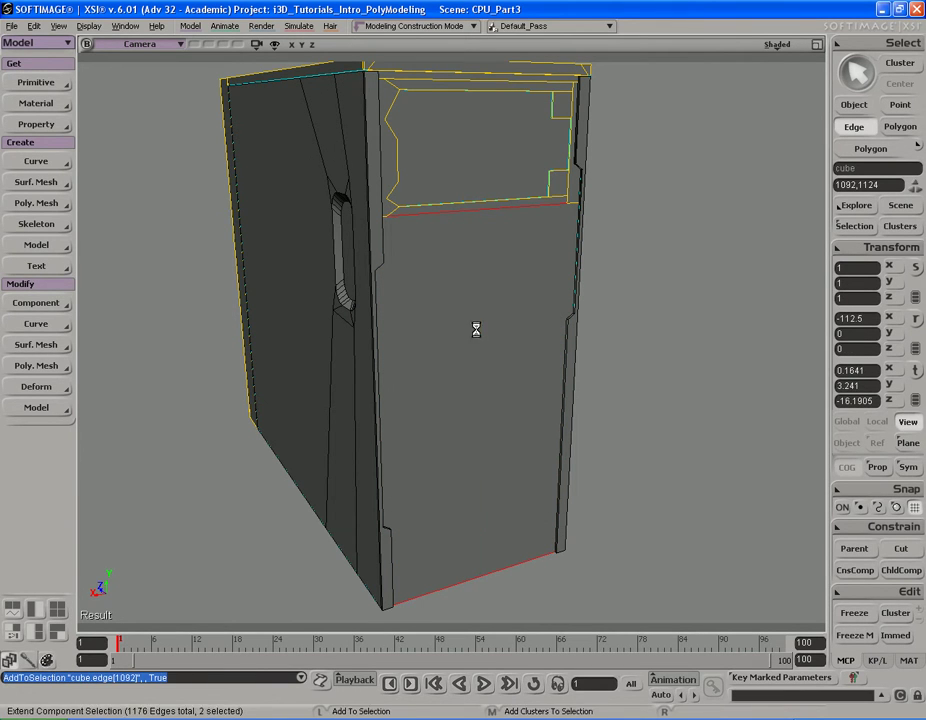
pyautogui.hotkey('ctrl', 'd')
pyautogui.moveTo(237, 194); pyautogui.dragTo(245, 190)
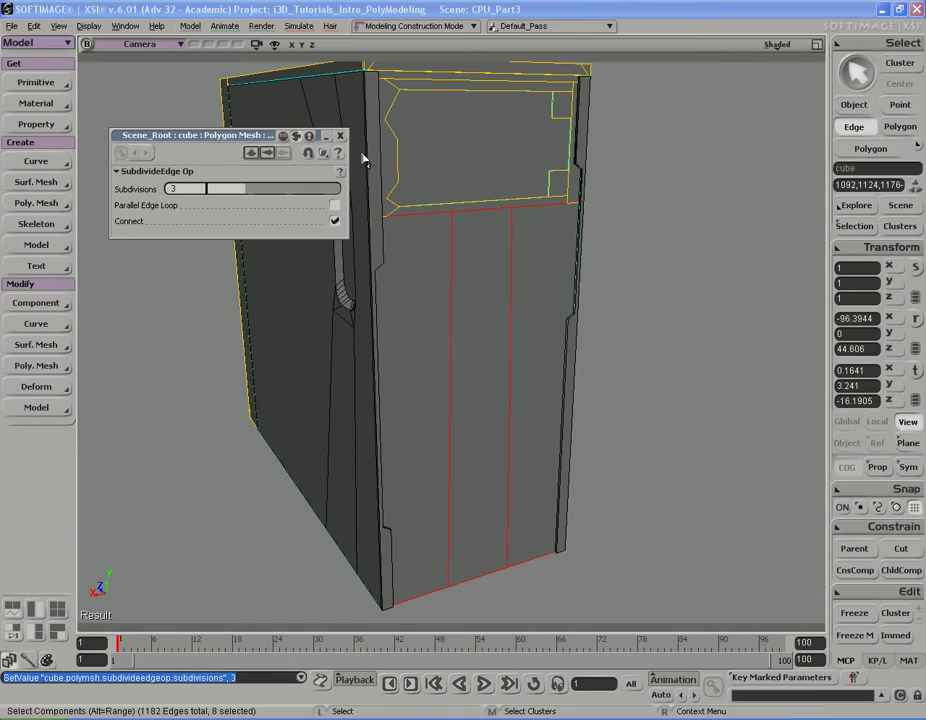
pyautogui.moveTo(496, 351); pyautogui.dragTo(473, 330, button='right')
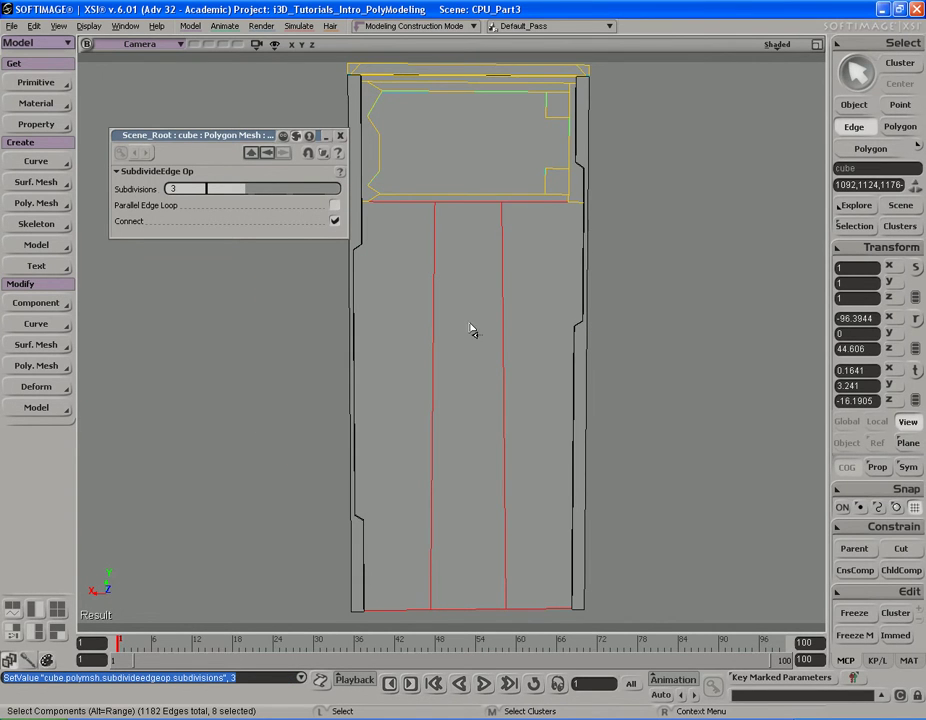
pyautogui.click(341, 138)
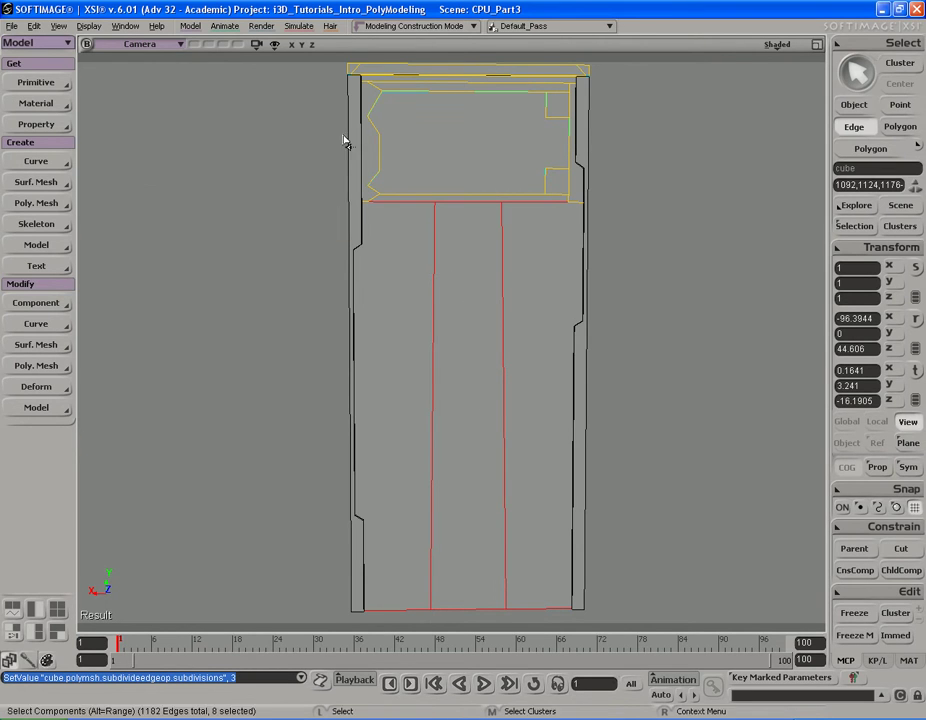
# - Subdivide the two new vertical edges of the lower rear panel with 2 connected subdivisions
pyautogui.press('s')
pyautogui.moveTo(453, 320)
pyautogui.mouseDown(button='right')
pyautogui.moveTo(465, 327)
pyautogui.moveTo(449, 337)
pyautogui.mouseUp(button='right')
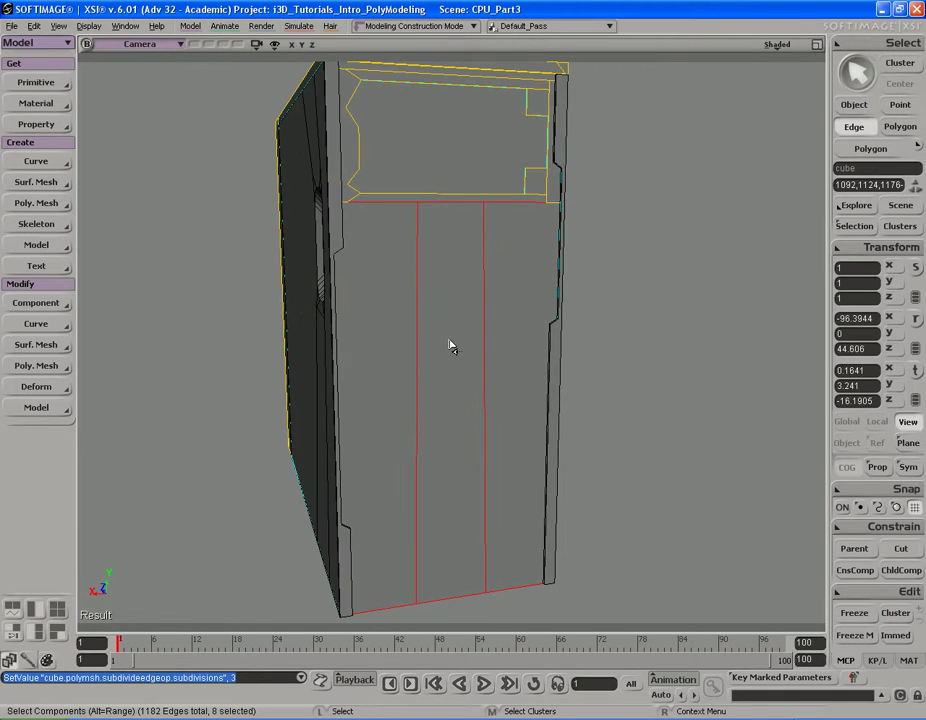
pyautogui.click(500, 409)
pyautogui.press('.')
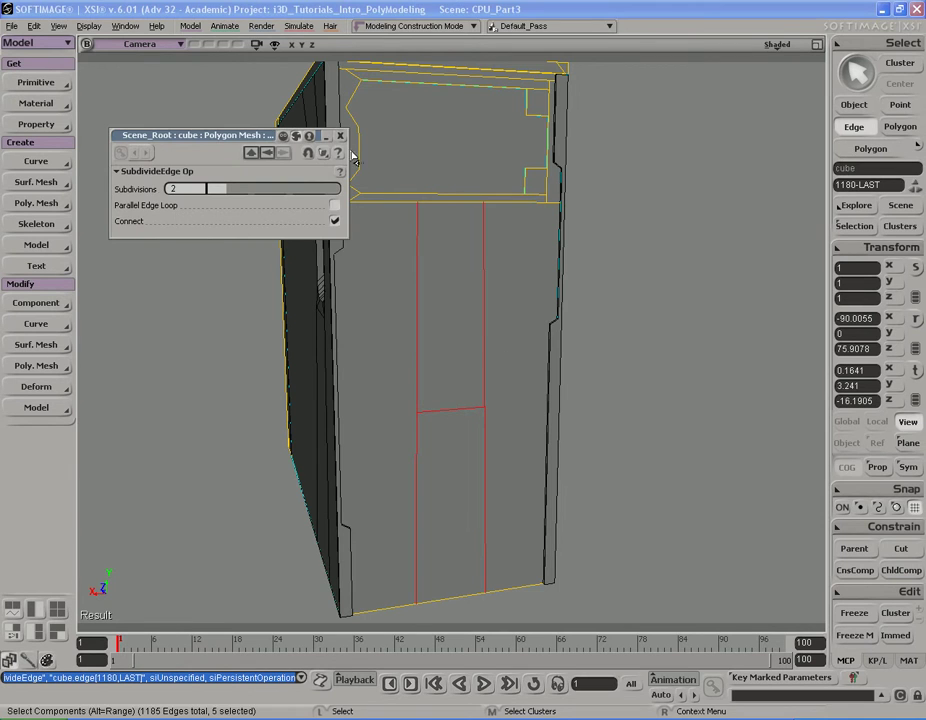
pyautogui.click(340, 135)
# - Maximize the Front view and frame the case's panel in it with the cube selected as an object
pyautogui.press('F12')
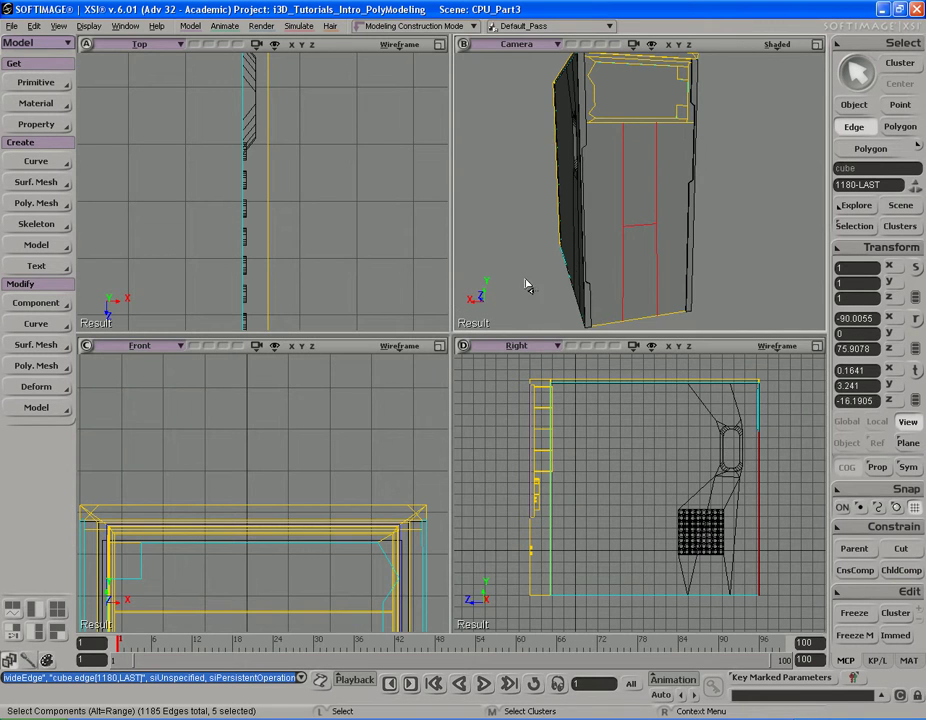
pyautogui.press('F12')
pyautogui.press('a')
pyautogui.press('s')
pyautogui.moveTo(504, 436)
pyautogui.mouseDown(button='middle')
pyautogui.moveTo(455, 376)
pyautogui.moveTo(537, 393)
pyautogui.moveTo(436, 398)
pyautogui.moveTo(440, 389)
pyautogui.moveTo(482, 397)
pyautogui.moveTo(441, 366)
pyautogui.mouseUp(button='middle')
pyautogui.press('space')
pyautogui.press('s')
pyautogui.moveTo(441, 366); pyautogui.dragTo(434, 398)
pyautogui.press('space')
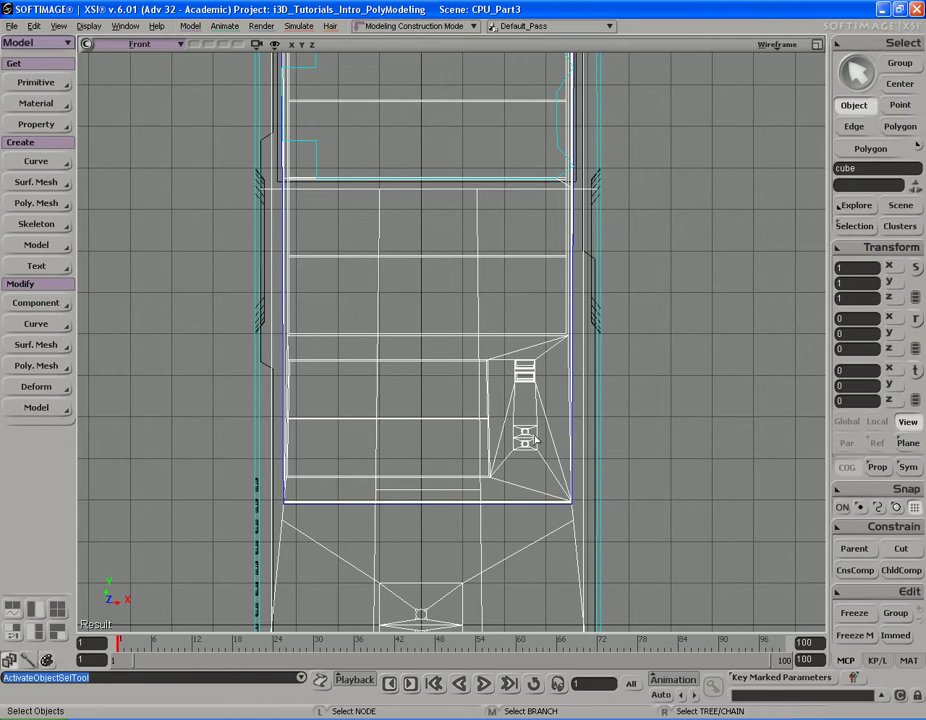
pyautogui.press('s')
pyautogui.moveTo(436, 236); pyautogui.dragTo(487, 238, button='middle')
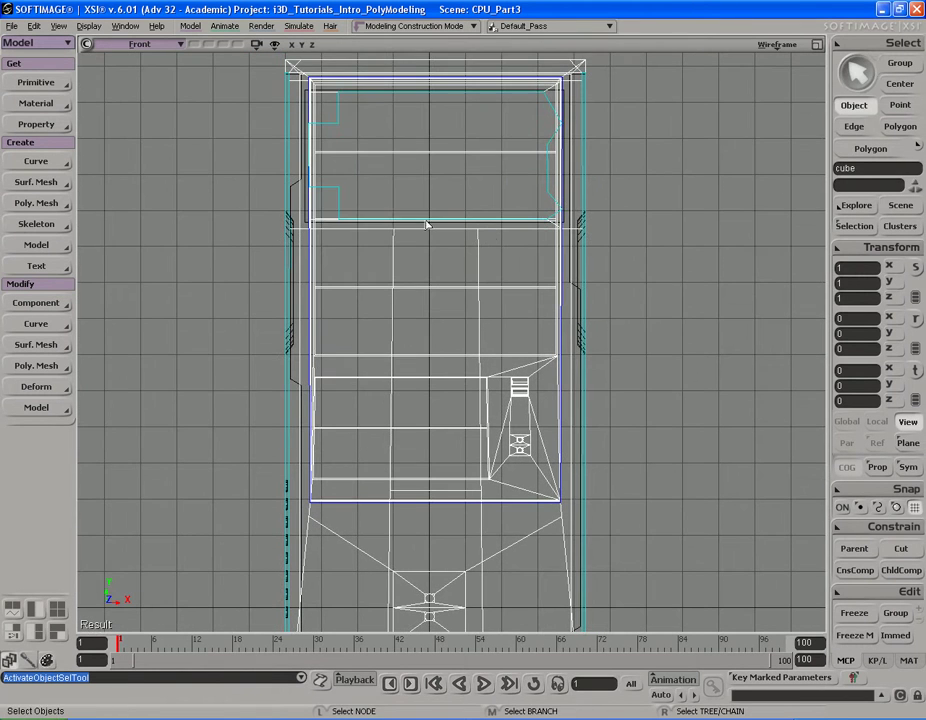
# - Flip the Front view to look from behind the case and set its display mode to hidden line
pyautogui.click(312, 46)
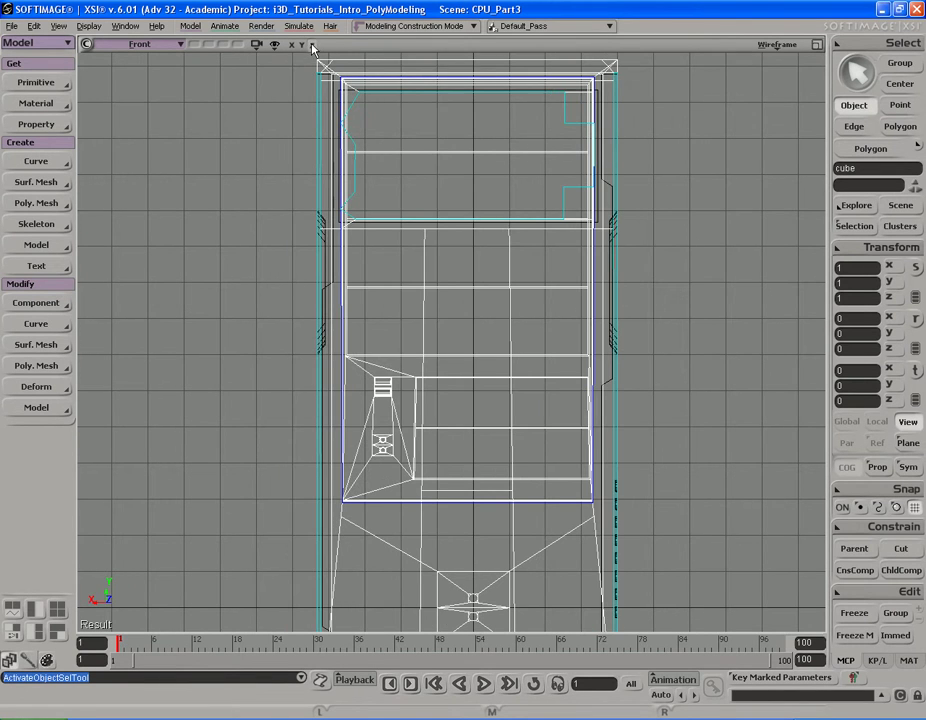
pyautogui.click(777, 45)
pyautogui.click(693, 258)
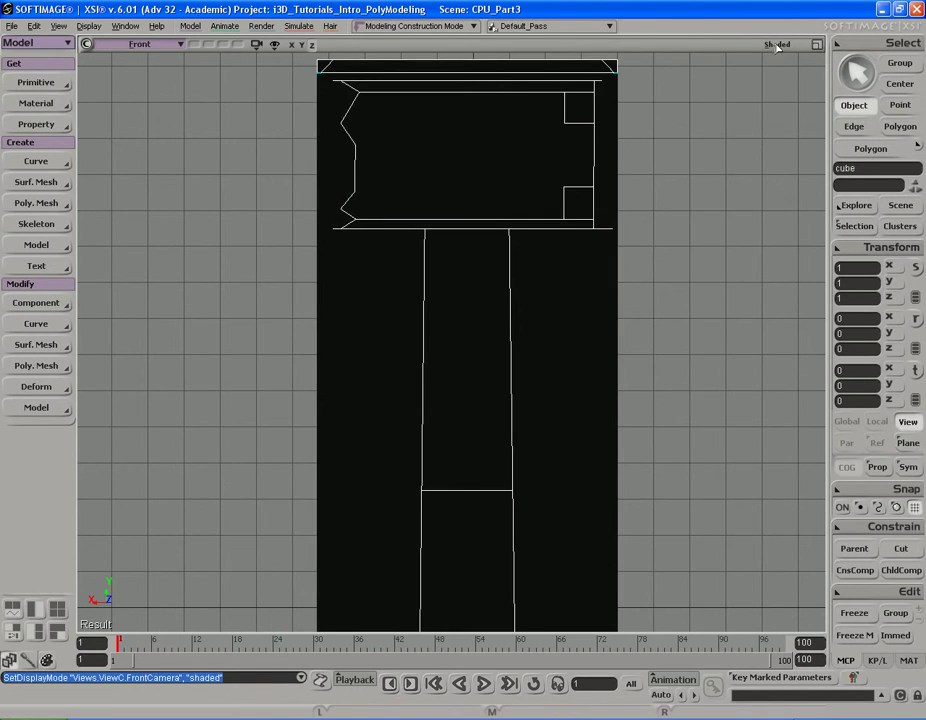
pyautogui.press('s')
pyautogui.moveTo(550, 347); pyautogui.dragTo(490, 372)
pyautogui.click(462, 384)
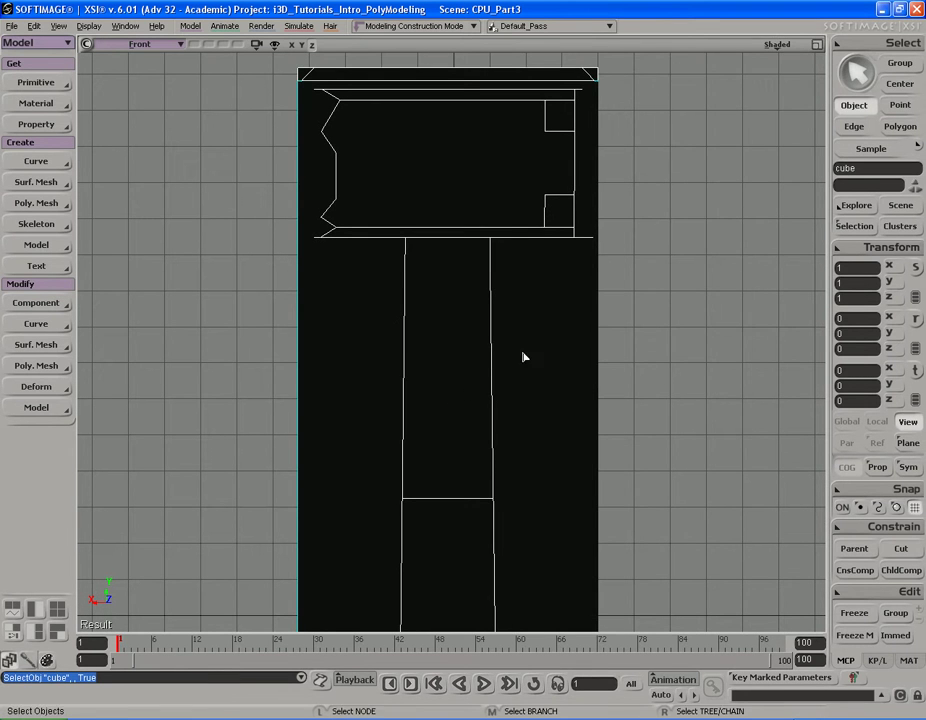
pyautogui.click(777, 45)
pyautogui.click(728, 241)
# - Move the four corner points of the upper central polygon onto the grid to outline the I/O panel, with its outer lower corner at X 3, Y 4
pyautogui.press('s')
pyautogui.moveTo(623, 264); pyautogui.dragTo(524, 268, button='middle')
pyautogui.moveTo(674, 269); pyautogui.dragTo(514, 273, button='middle')
pyautogui.moveTo(514, 273); pyautogui.dragTo(514, 238)
pyautogui.click(486, 285)
pyautogui.press('s')
pyautogui.moveTo(504, 215); pyautogui.dragTo(478, 185, button='middle')
pyautogui.moveTo(478, 185); pyautogui.dragTo(485, 282)
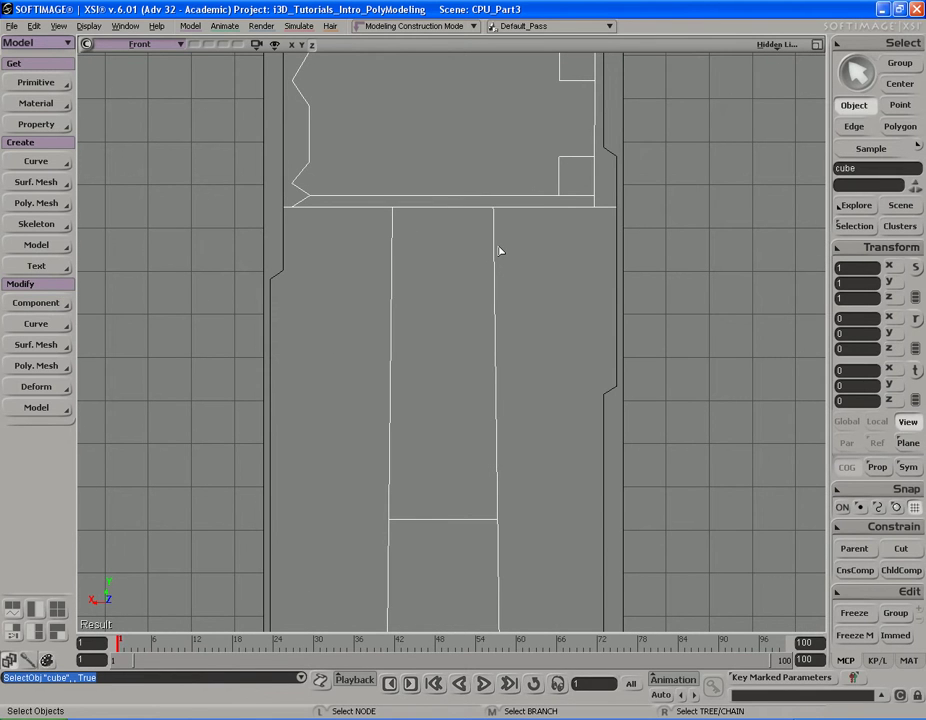
pyautogui.press('m')
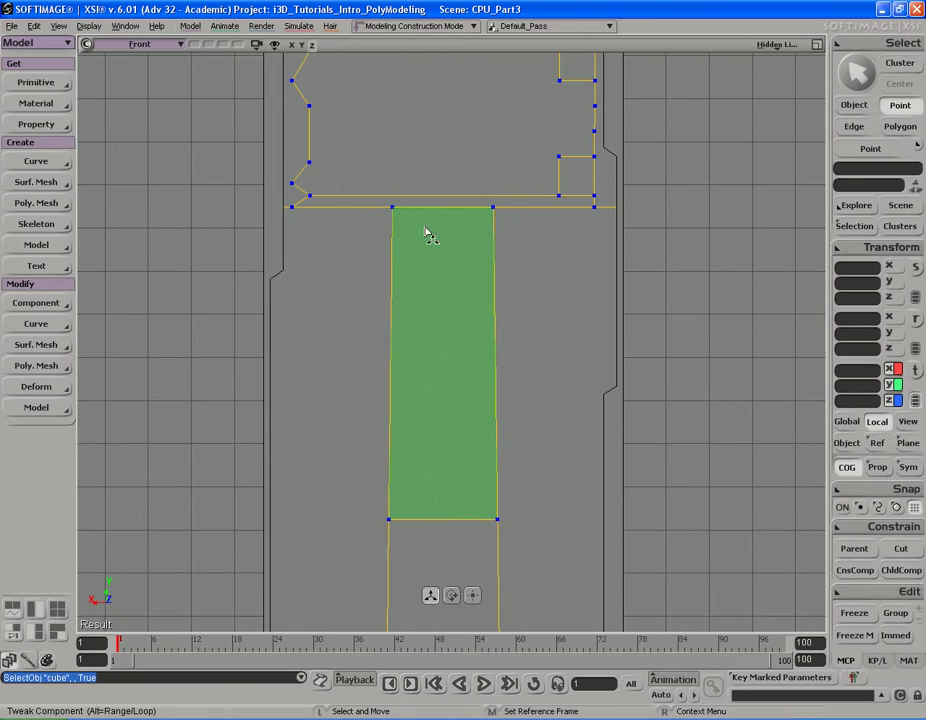
pyautogui.moveTo(392, 211); pyautogui.dragTo(302, 227)
pyautogui.keyDown('ctrl'); pyautogui.moveTo(493, 209); pyautogui.dragTo(407, 228); pyautogui.keyUp('ctrl')
pyautogui.keyDown('ctrl'); pyautogui.moveTo(391, 530); pyautogui.dragTo(320, 490); pyautogui.keyUp('ctrl')
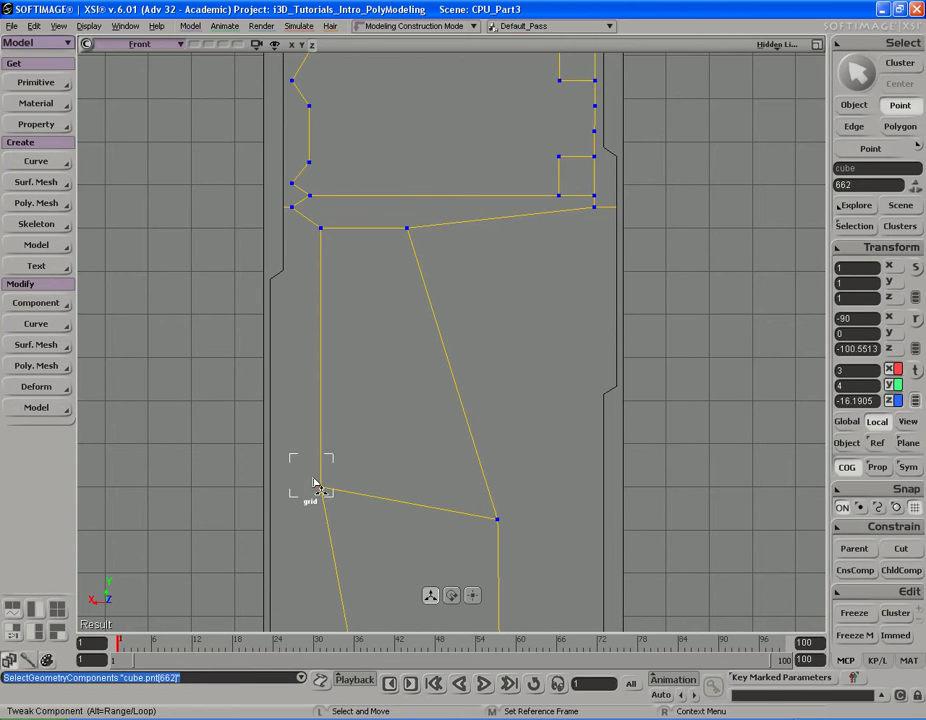
pyautogui.keyDown('ctrl'); pyautogui.moveTo(496, 541); pyautogui.dragTo(407, 483); pyautogui.keyUp('ctrl')
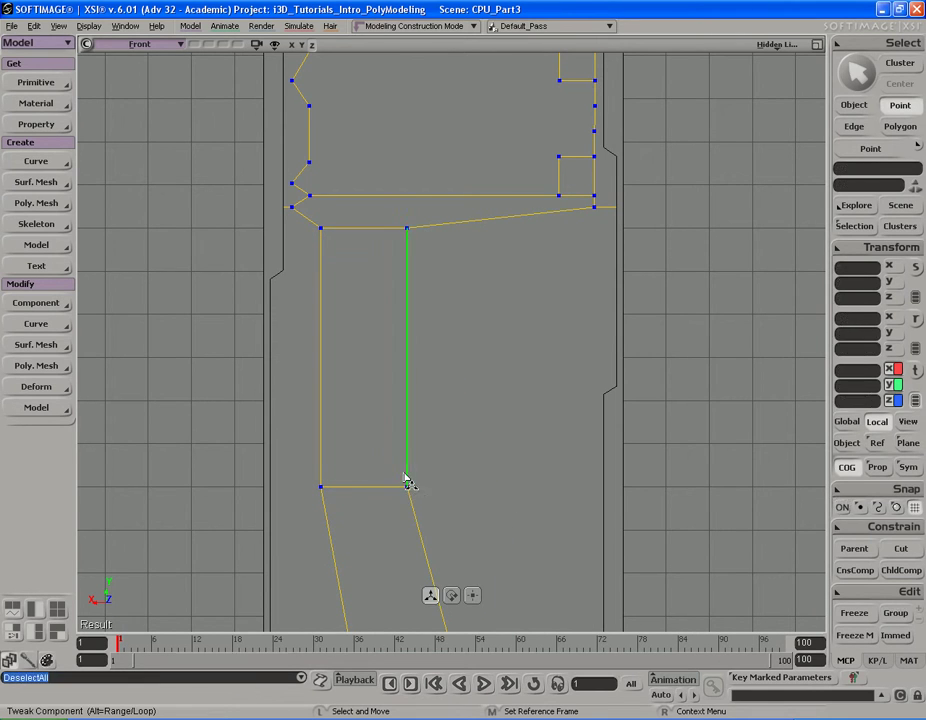
# - Compare the I/O panel with the reference photo and lower its bottom edge to Y 3.0744
pyautogui.press('s')
pyautogui.moveTo(407, 482); pyautogui.dragTo(620, 418, button='middle')
pyautogui.moveTo(570, 450); pyautogui.dragTo(568, 422)
pyautogui.hotkey('alt', 'Tab')
pyautogui.hotkey('alt', 'Tab')
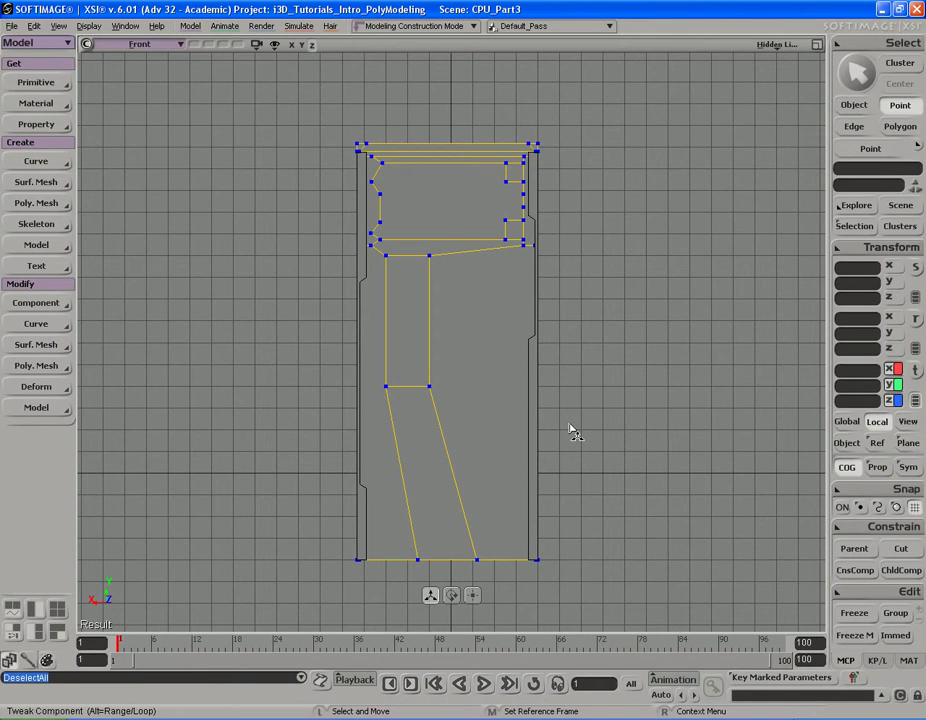
pyautogui.press('s')
pyautogui.moveTo(440, 393); pyautogui.dragTo(413, 401, button='middle')
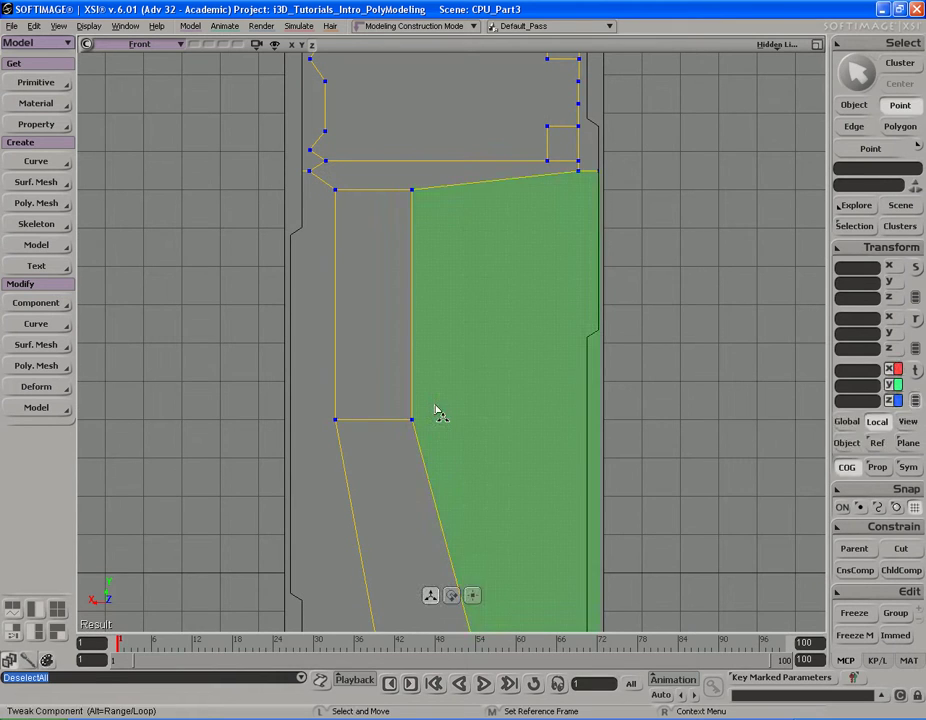
pyautogui.press('e')
pyautogui.click(384, 416)
pyautogui.press('v')
pyautogui.moveTo(473, 300); pyautogui.dragTo(444, 335, button='middle')
pyautogui.press('s')
pyautogui.hotkey('alt', 'Tab')
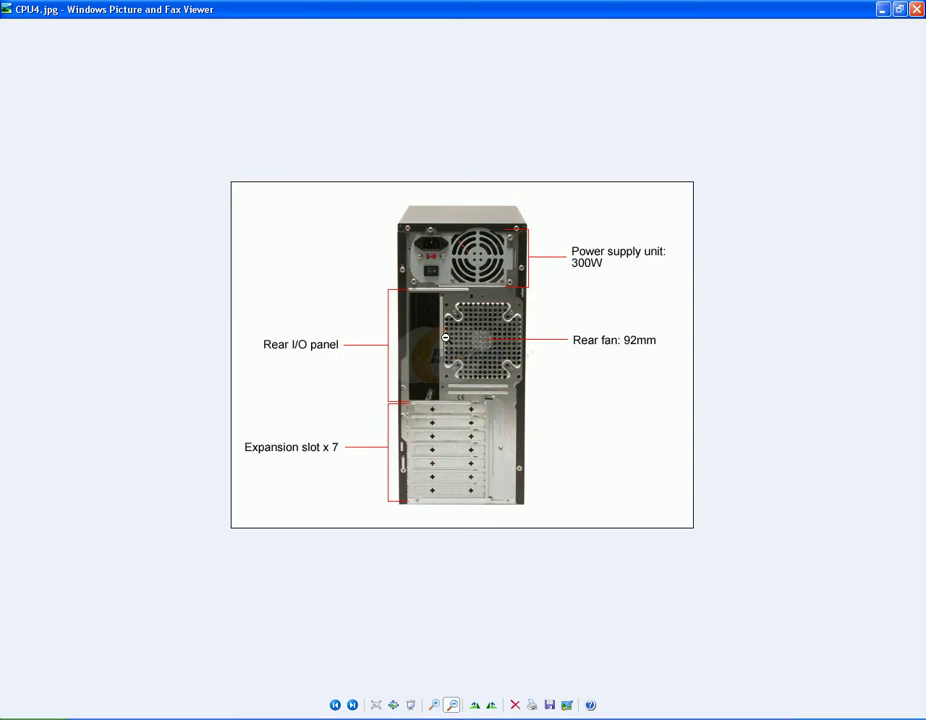
pyautogui.hotkey('alt', 'Tab')
pyautogui.press('F12')
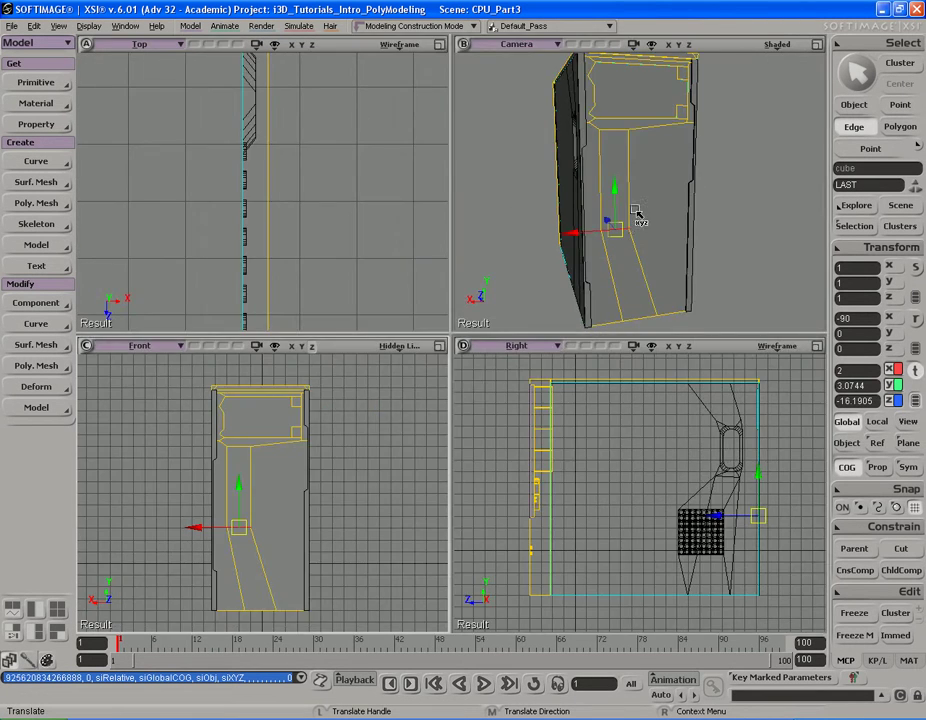
# - Move the I/O panel polygon sideways to X 2.4782, toward the nearer case side, matching the reference photo
pyautogui.press('F12')
pyautogui.press('s')
pyautogui.moveTo(482, 294); pyautogui.dragTo(523, 285, button='right')
pyautogui.moveTo(553, 288); pyautogui.dragTo(516, 300, button='middle')
pyautogui.press('space')
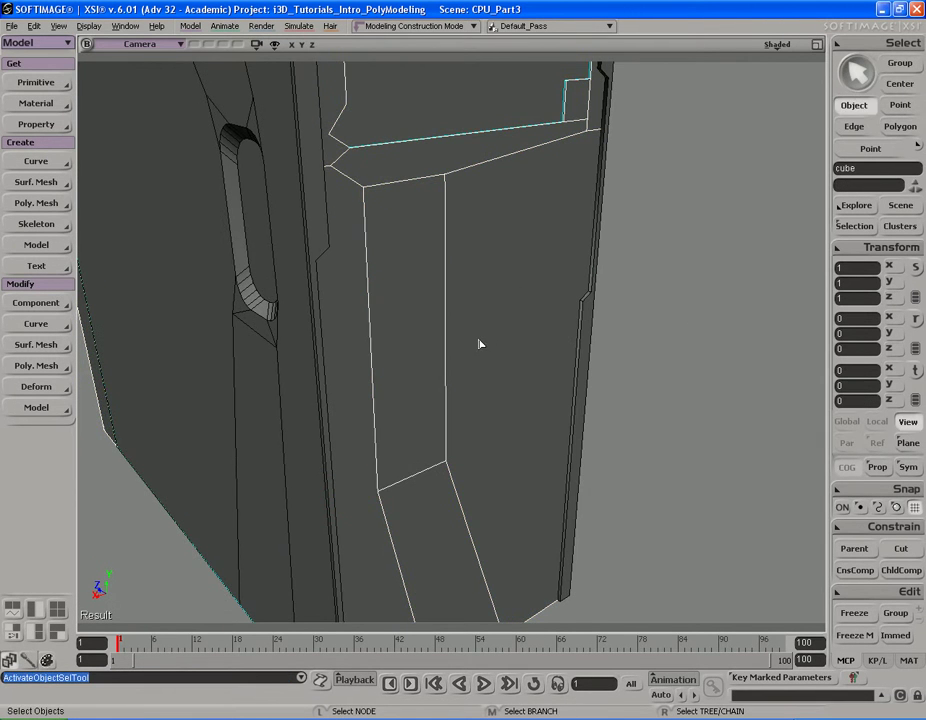
pyautogui.press('u')
pyautogui.click(407, 329)
pyautogui.press('s')
pyautogui.moveTo(496, 304); pyautogui.dragTo(455, 289, button='right')
pyautogui.hotkey('alt', 'Tab')
pyautogui.hotkey('alt', 'Tab')
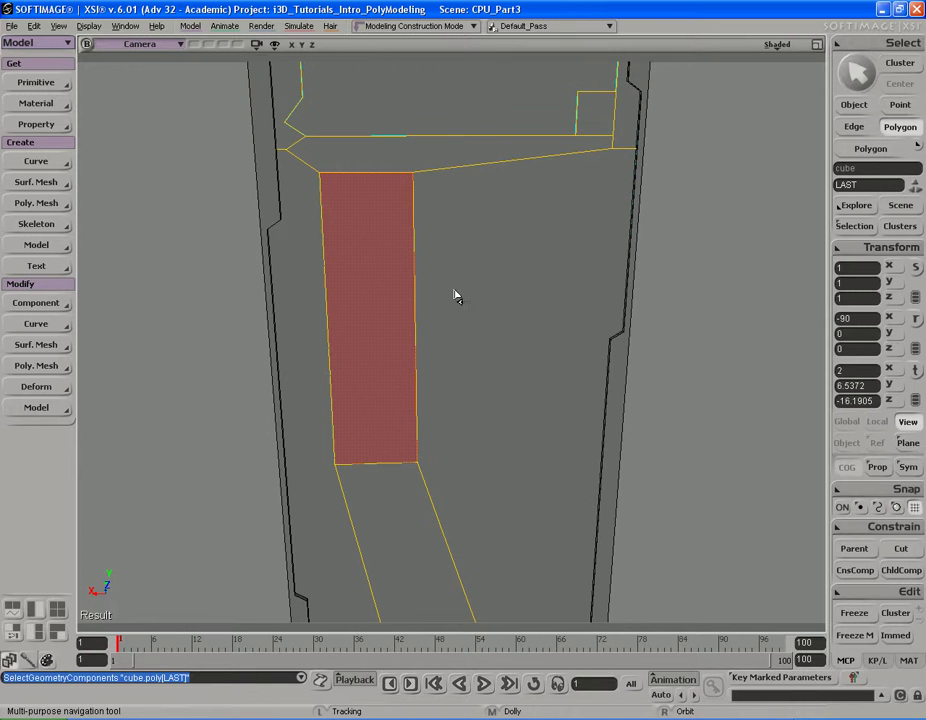
pyautogui.press('v')
pyautogui.moveTo(501, 297); pyautogui.dragTo(516, 297)
pyautogui.hotkey('alt', 'Tab')
pyautogui.hotkey('alt', 'Tab')
# - Extrude the I/O panel polygon slightly into the case, to Z -16.1113
pyautogui.press('s')
pyautogui.moveTo(521, 302)
pyautogui.mouseDown(button='right')
pyautogui.moveTo(484, 279)
pyautogui.moveTo(527, 283)
pyautogui.moveTo(518, 279)
pyautogui.mouseUp(button='right')
pyautogui.press('v')
pyautogui.hotkey('ctrl', 'd')
pyautogui.moveTo(403, 337); pyautogui.dragTo(381, 327)
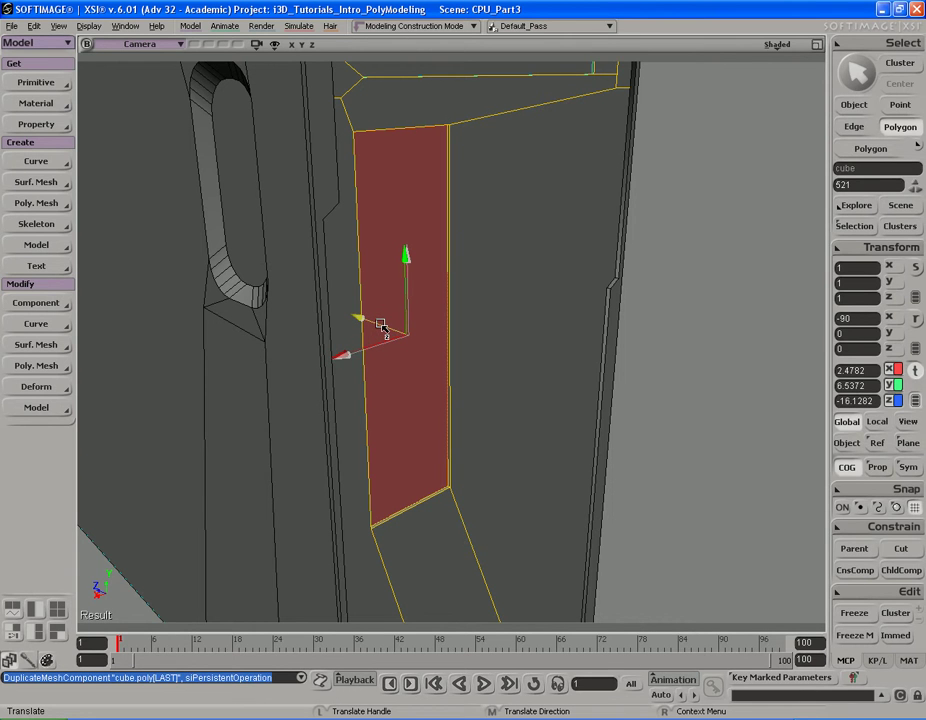
pyautogui.press('s')
pyautogui.moveTo(383, 327); pyautogui.dragTo(515, 296, button='middle')
pyautogui.moveTo(515, 296); pyautogui.dragTo(466, 317, button='right')
pyautogui.press('space')
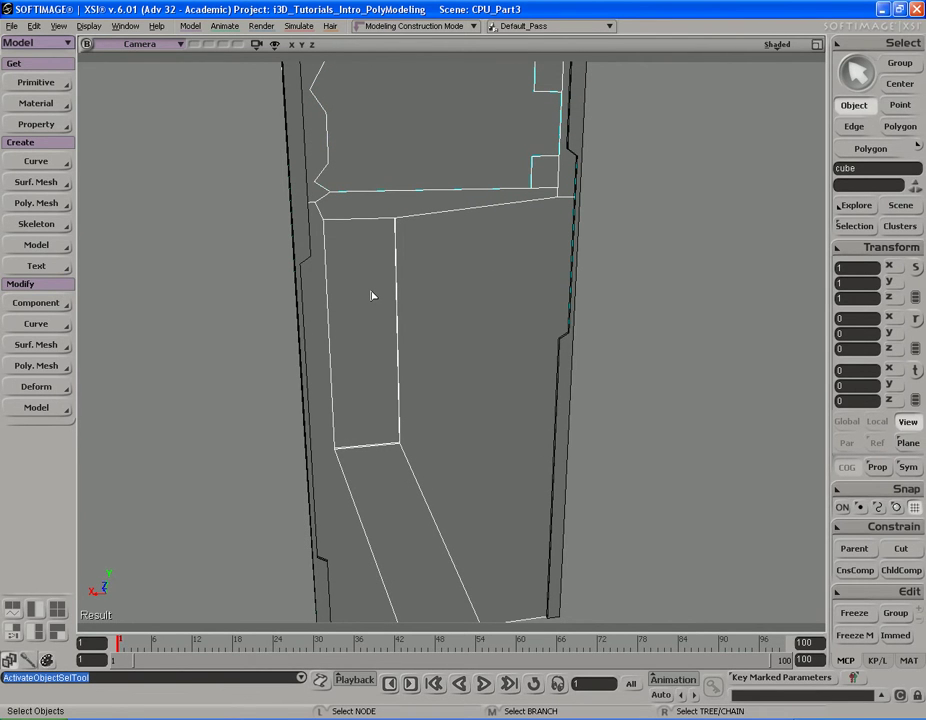
# - Save the scene and check the rear fan area in the reference photo
pyautogui.press('s')
pyautogui.moveTo(486, 299); pyautogui.dragTo(467, 298)
pyautogui.moveTo(467, 298); pyautogui.dragTo(455, 291, button='middle')
pyautogui.moveTo(455, 291)
pyautogui.mouseDown(button='right')
pyautogui.moveTo(467, 293)
pyautogui.moveTo(468, 278)
pyautogui.mouseUp(button='right')
pyautogui.hotkey('ctrl', 's')
pyautogui.press('s')
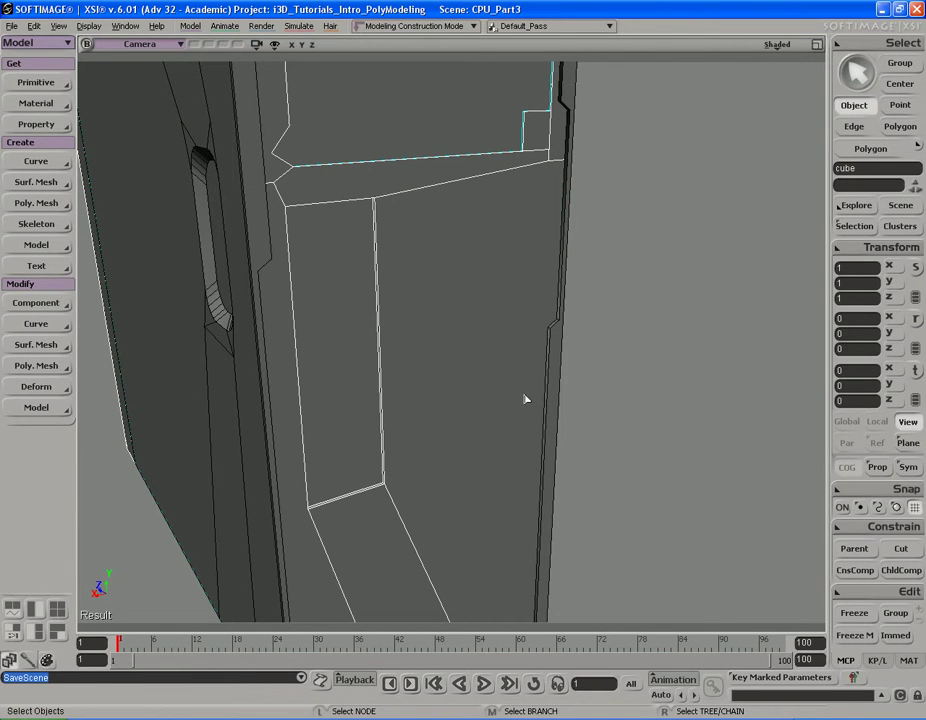
pyautogui.hotkey('alt', 'Tab')
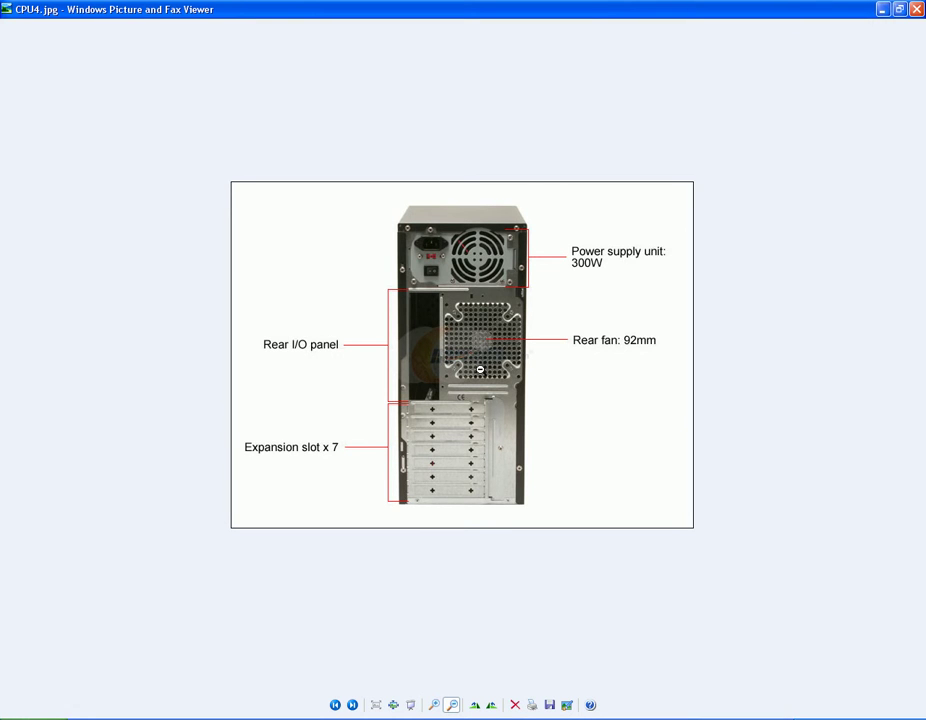
pyautogui.hotkey('alt', 'Tab')
pyautogui.moveTo(472, 364); pyautogui.dragTo(472, 341, button='middle')
pyautogui.moveTo(472, 341)
pyautogui.mouseDown(button='right')
pyautogui.moveTo(466, 329)
pyautogui.moveTo(464, 337)
pyautogui.mouseUp(button='right')
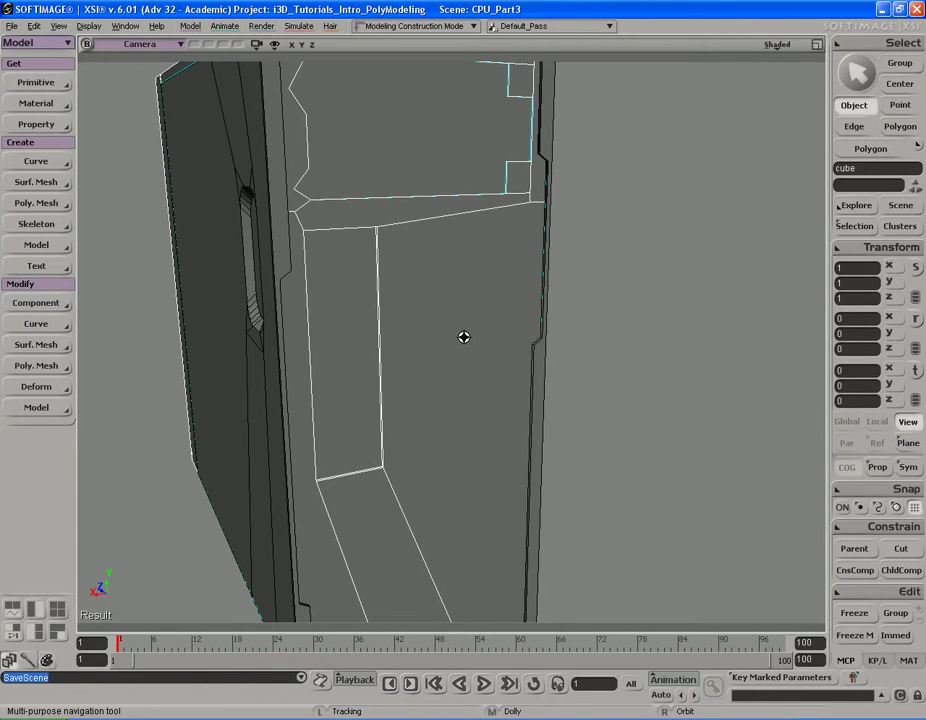
pyautogui.moveTo(465, 341); pyautogui.dragTo(457, 300)
pyautogui.press('u')
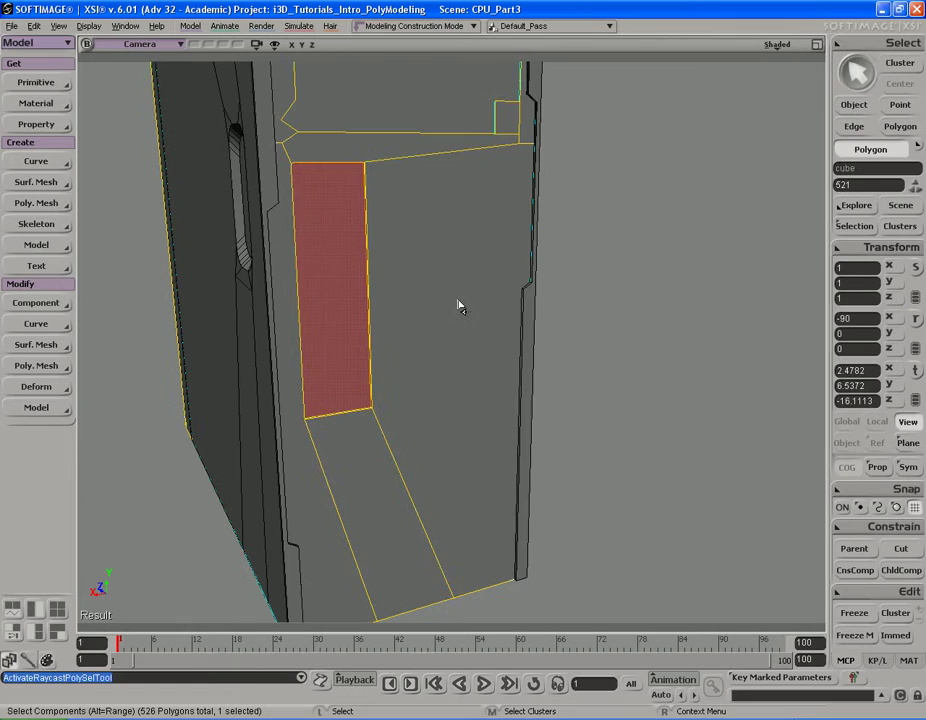
pyautogui.click(457, 298)
pyautogui.press('s')
pyautogui.moveTo(455, 296)
pyautogui.mouseDown(button='right')
pyautogui.moveTo(460, 308)
pyautogui.moveTo(472, 296)
pyautogui.moveTo(445, 269)
pyautogui.moveTo(449, 300)
pyautogui.moveTo(432, 302)
pyautogui.moveTo(440, 300)
pyautogui.mouseUp(button='right')
pyautogui.press('s')
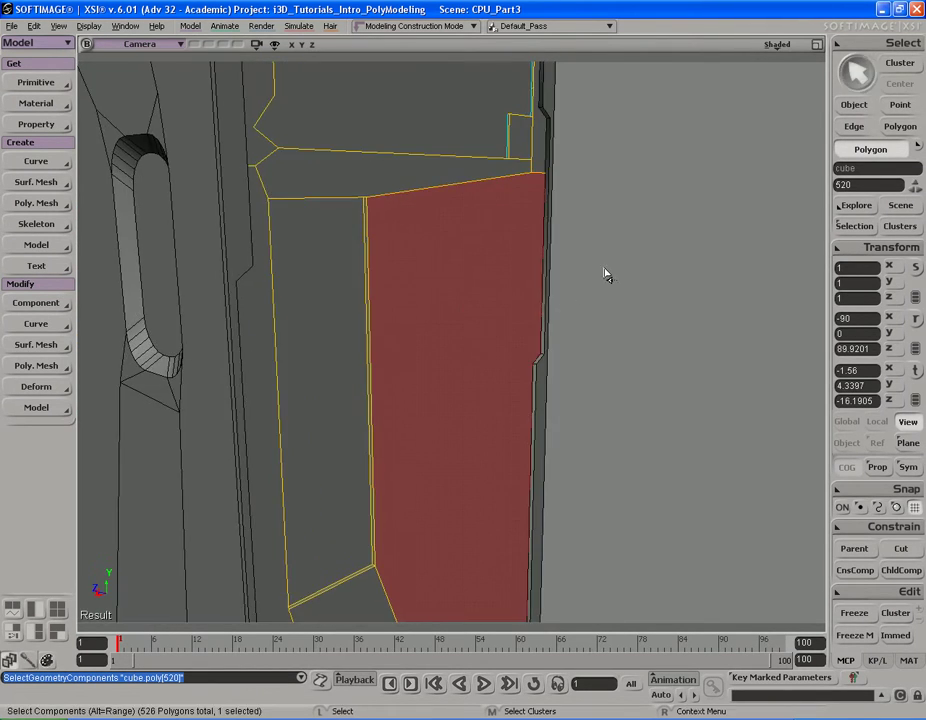
pyautogui.click(560, 295)
# - Subdivide the I/O panel's inner vertical edge and the opposite side edge of the rear panel with 3 connected subdivisions
pyautogui.press('s')
pyautogui.moveTo(497, 322); pyautogui.dragTo(492, 277)
pyautogui.middleClick(777, 44)
pyautogui.press('s')
pyautogui.moveTo(586, 218); pyautogui.dragTo(548, 231, button='right')
pyautogui.press('i')
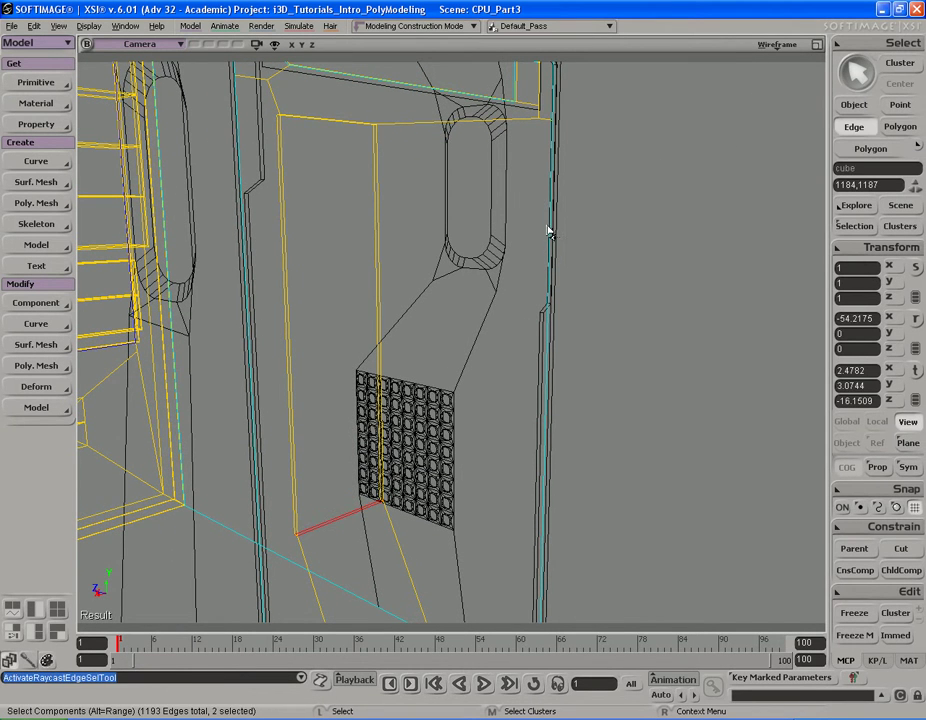
pyautogui.click(549, 233)
pyautogui.press('s')
pyautogui.moveTo(608, 231); pyautogui.dragTo(442, 238, button='right')
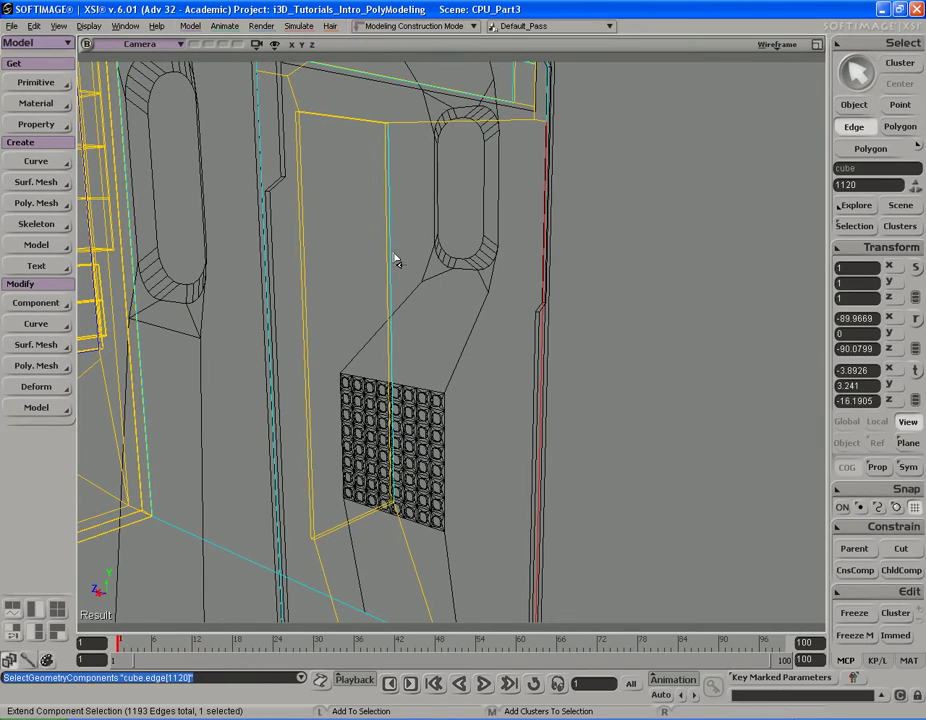
pyautogui.keyDown('shift'); pyautogui.click(395, 260); pyautogui.keyUp('shift')
pyautogui.middleClick(777, 44)
pyautogui.press('s')
pyautogui.moveTo(392, 231); pyautogui.dragTo(497, 238, button='right')
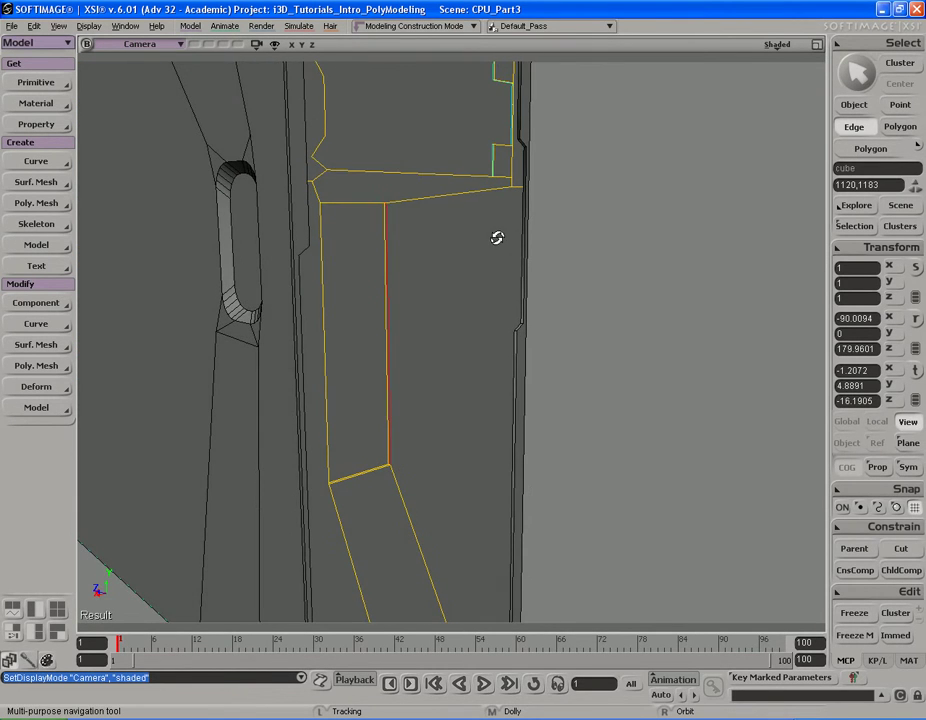
pyautogui.press('s')
pyautogui.moveTo(467, 317); pyautogui.dragTo(459, 275, button='right')
pyautogui.hotkey('ctrl', 'd')
pyautogui.press('s')
pyautogui.moveTo(227, 197); pyautogui.dragTo(238, 190)
pyautogui.click(340, 135)
pyautogui.press('s')
pyautogui.moveTo(450, 231); pyautogui.dragTo(470, 257, button='right')
pyautogui.press('s')
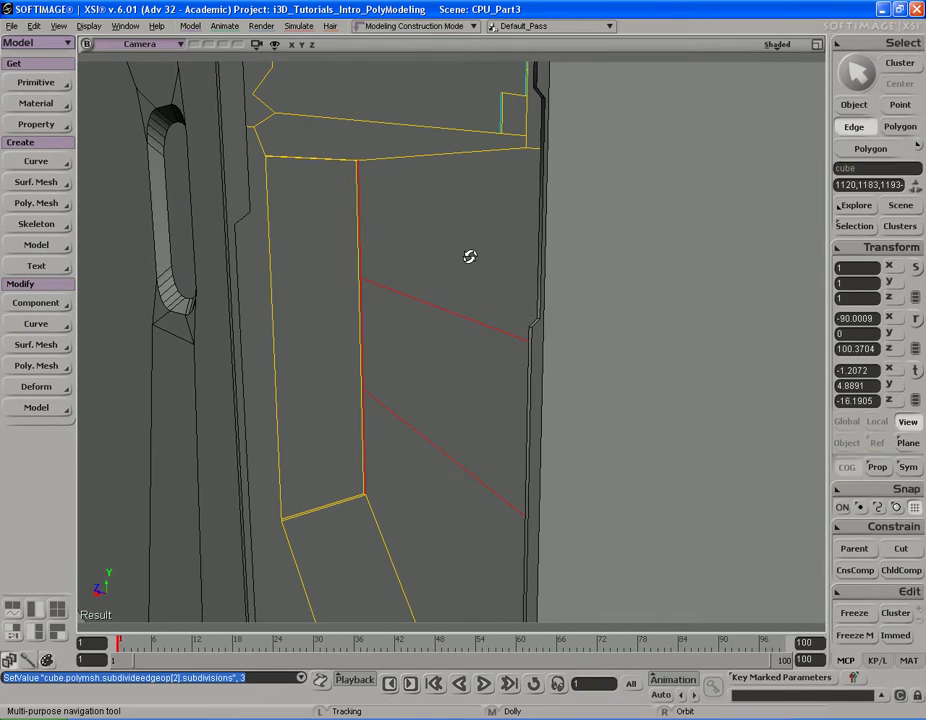
# - Maximize the Front view on the newly subdivided area beside the I/O panel and clear the edge selection
pyautogui.press('F12')
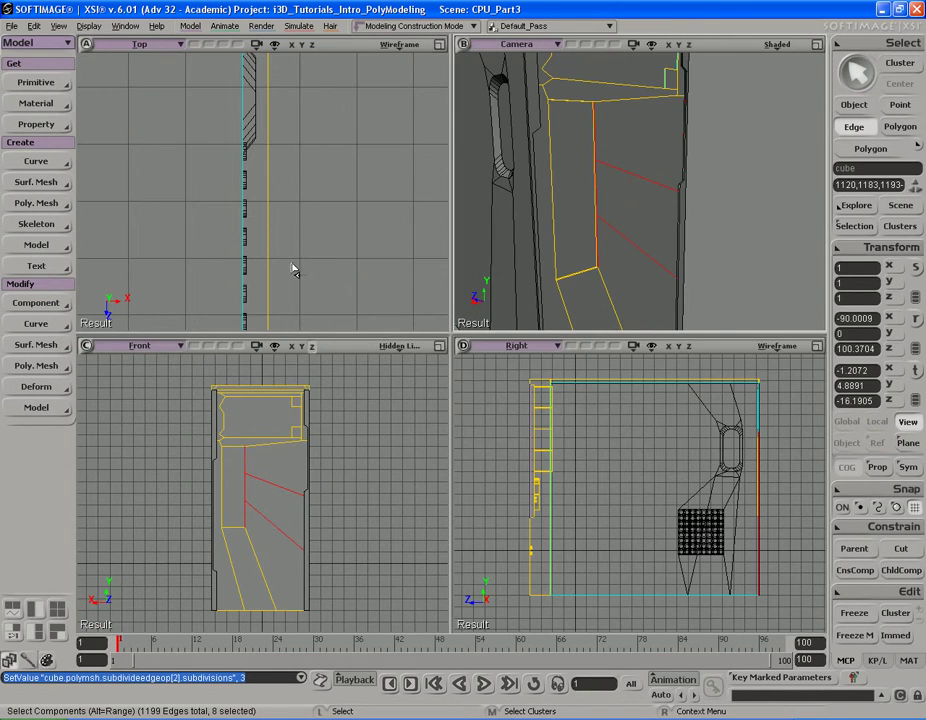
pyautogui.press('F12')
pyautogui.press('s')
pyautogui.moveTo(472, 407); pyautogui.dragTo(438, 383)
pyautogui.moveTo(438, 383); pyautogui.dragTo(403, 372, button='middle')
pyautogui.moveTo(434, 320); pyautogui.dragTo(420, 345)
pyautogui.press('s')
pyautogui.moveTo(467, 302); pyautogui.dragTo(560, 402, button='middle')
pyautogui.click(688, 394)
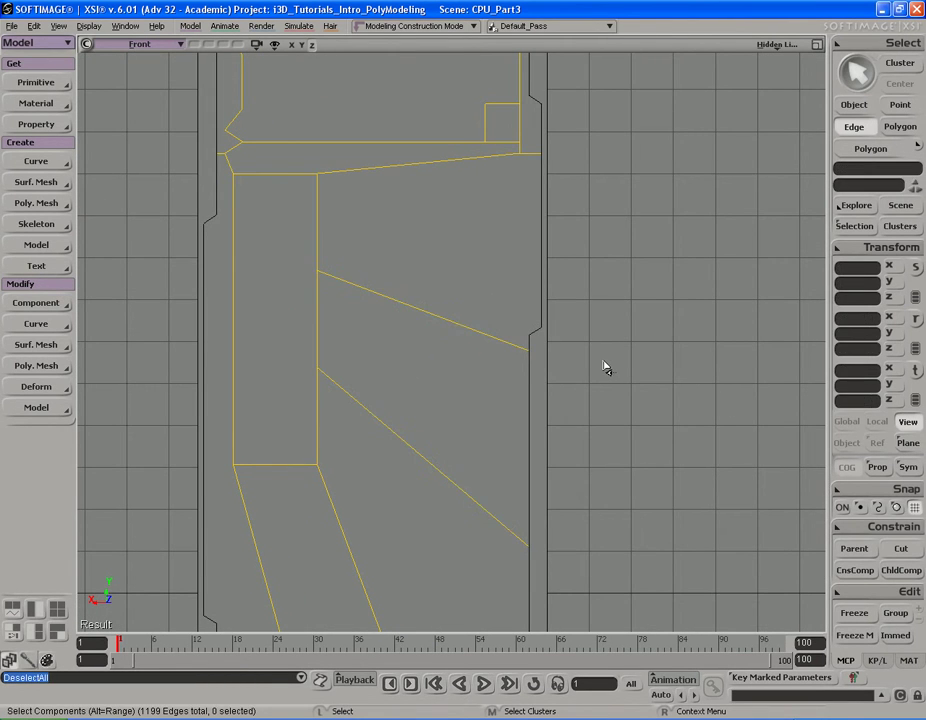
pyautogui.press('m')
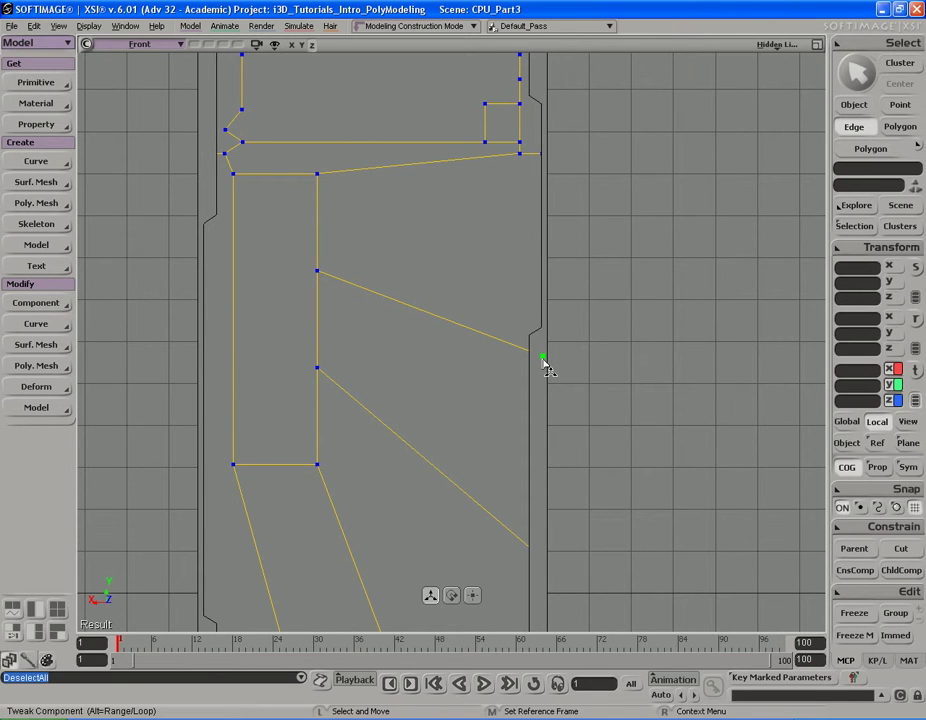
pyautogui.press('s')
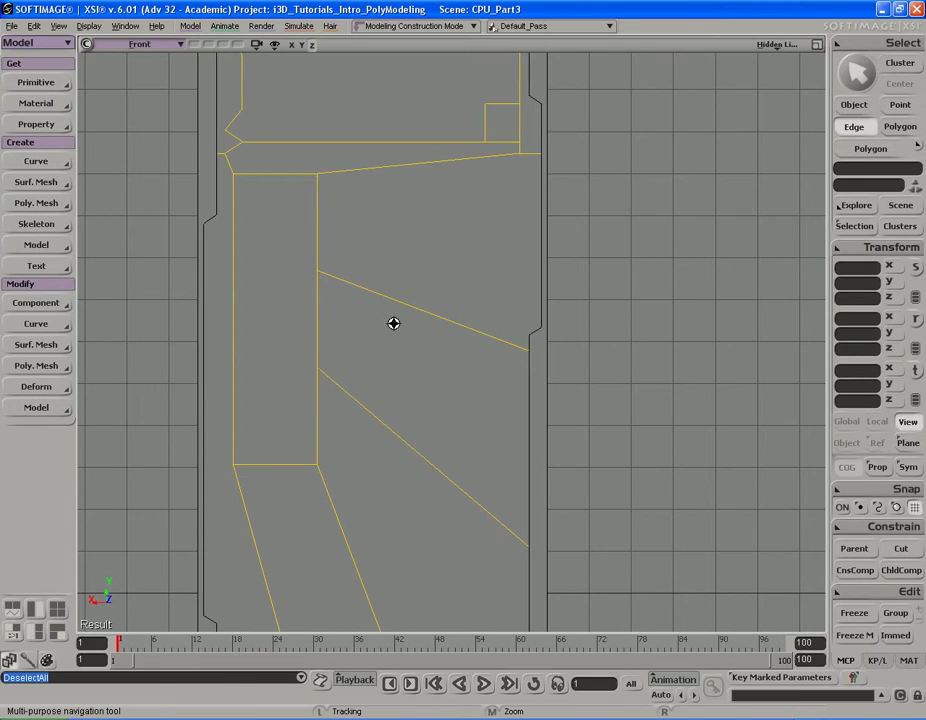
pyautogui.moveTo(393, 320); pyautogui.dragTo(413, 325)
pyautogui.click(773, 46)
pyautogui.click(773, 46)
pyautogui.click(690, 211)
pyautogui.press('s')
pyautogui.moveTo(635, 310)
pyautogui.mouseDown()
pyautogui.moveTo(629, 295)
pyautogui.moveTo(629, 318)
pyautogui.moveTo(628, 299)
pyautogui.mouseUp()
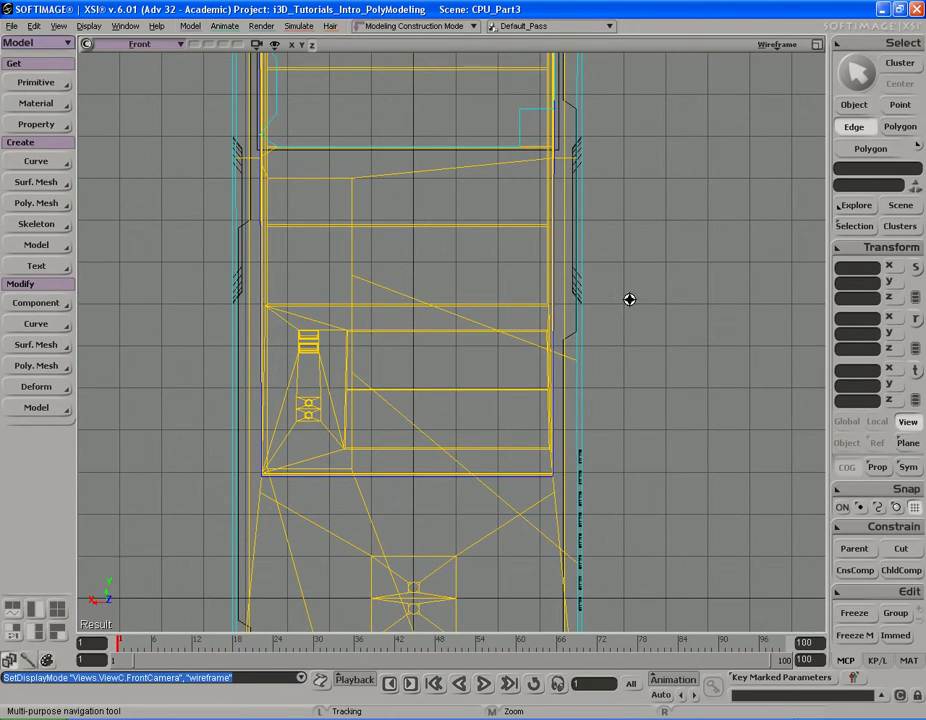
pyautogui.moveTo(628, 299); pyautogui.dragTo(586, 313, button='middle')
pyautogui.moveTo(586, 313); pyautogui.dragTo(579, 286)
pyautogui.moveTo(579, 287); pyautogui.dragTo(631, 252, button='middle')
pyautogui.moveTo(631, 252); pyautogui.dragTo(613, 287)
pyautogui.middleClick(775, 48)
# - Subdivide the two slanted edges beside the I/O panel with 3 connected subdivisions
pyautogui.press('s')
pyautogui.moveTo(717, 180); pyautogui.dragTo(717, 151)
pyautogui.press('e')
pyautogui.click(486, 341)
pyautogui.keyDown('shift'); pyautogui.click(451, 415); pyautogui.keyUp('shift')
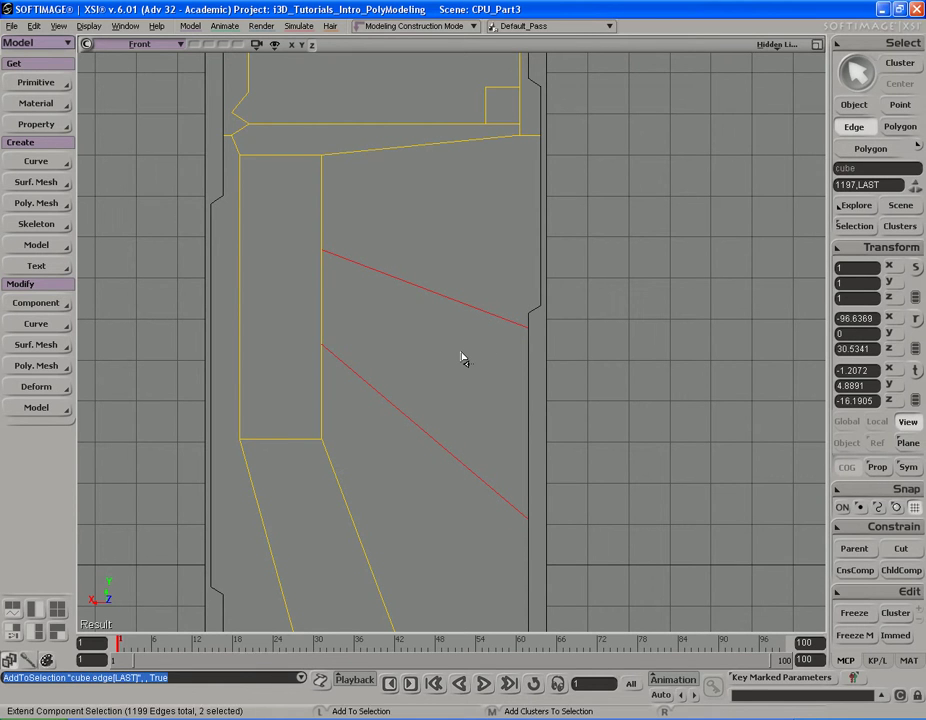
pyautogui.hotkey('ctrl', 'd')
pyautogui.press('s')
pyautogui.moveTo(459, 349); pyautogui.dragTo(469, 362)
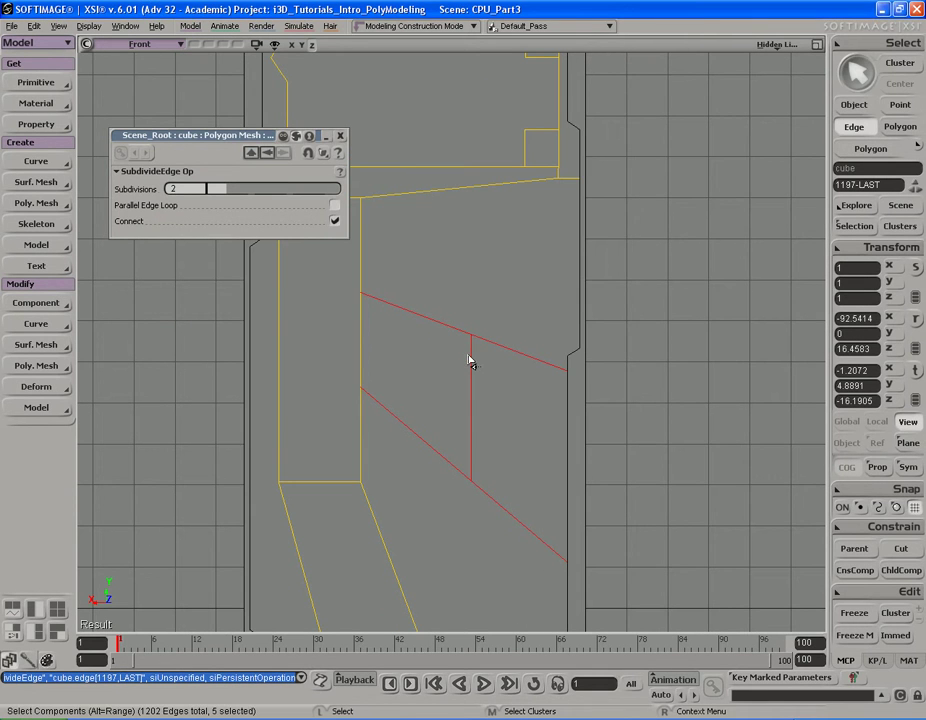
pyautogui.moveTo(224, 193); pyautogui.dragTo(238, 190)
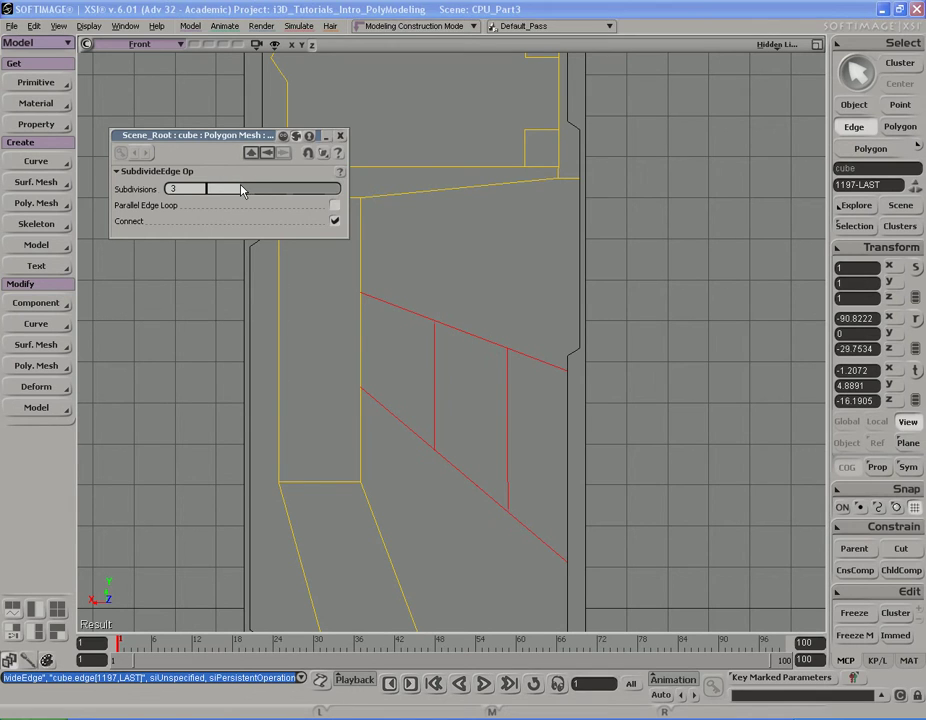
pyautogui.click(340, 135)
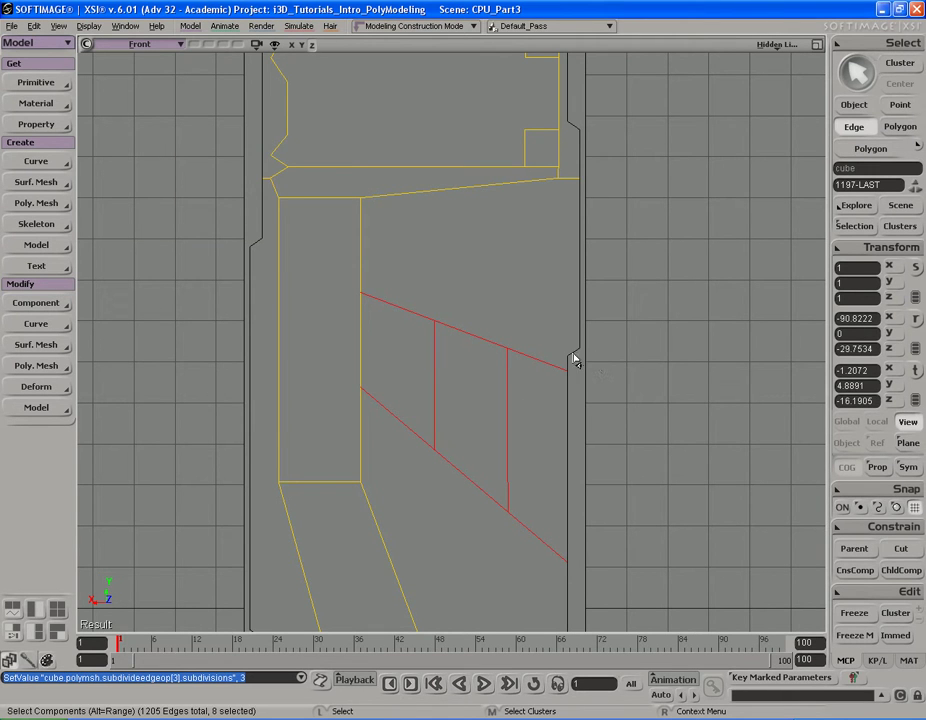
# - Move the middle polygon's four corner points to outline the rear fan area, about 4 by 5 units centred at X -1, Y 6.5
pyautogui.press('m')
pyautogui.click(676, 308)
pyautogui.press('s')
pyautogui.moveTo(490, 323); pyautogui.dragTo(472, 329, button='middle')
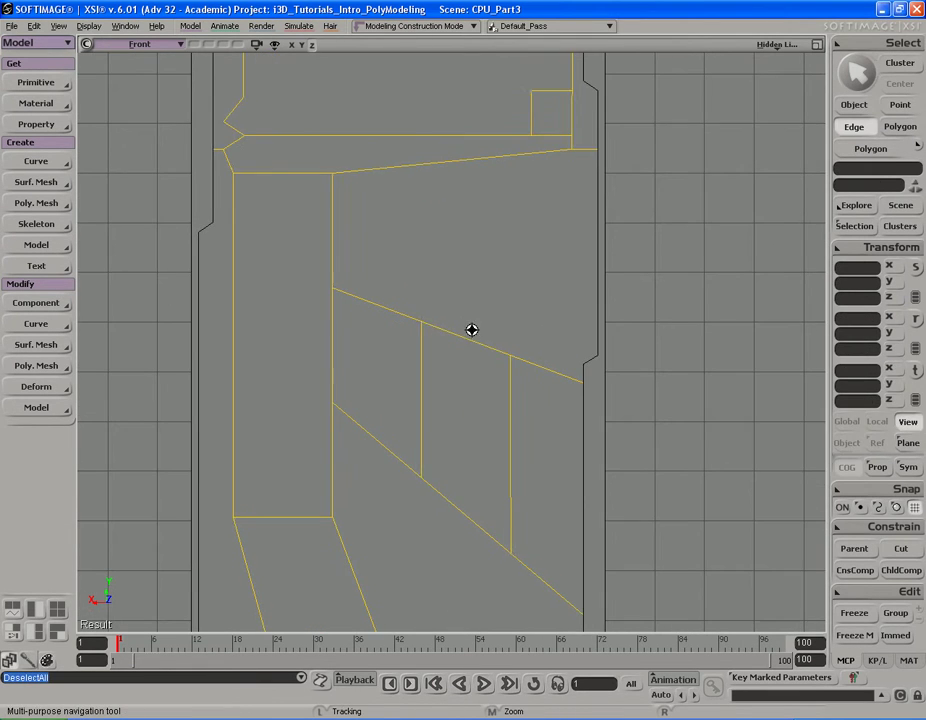
pyautogui.hotkey('alt', 'Tab')
pyautogui.hotkey('alt', 'Tab')
pyautogui.moveTo(428, 330); pyautogui.dragTo(364, 240)
pyautogui.moveTo(535, 292); pyautogui.dragTo(560, 225)
pyautogui.moveTo(512, 556); pyautogui.dragTo(555, 471)
pyautogui.moveTo(427, 486); pyautogui.dragTo(361, 468)
pyautogui.press('s')
pyautogui.moveTo(520, 432); pyautogui.dragTo(461, 402, button='middle')
pyautogui.press('m')
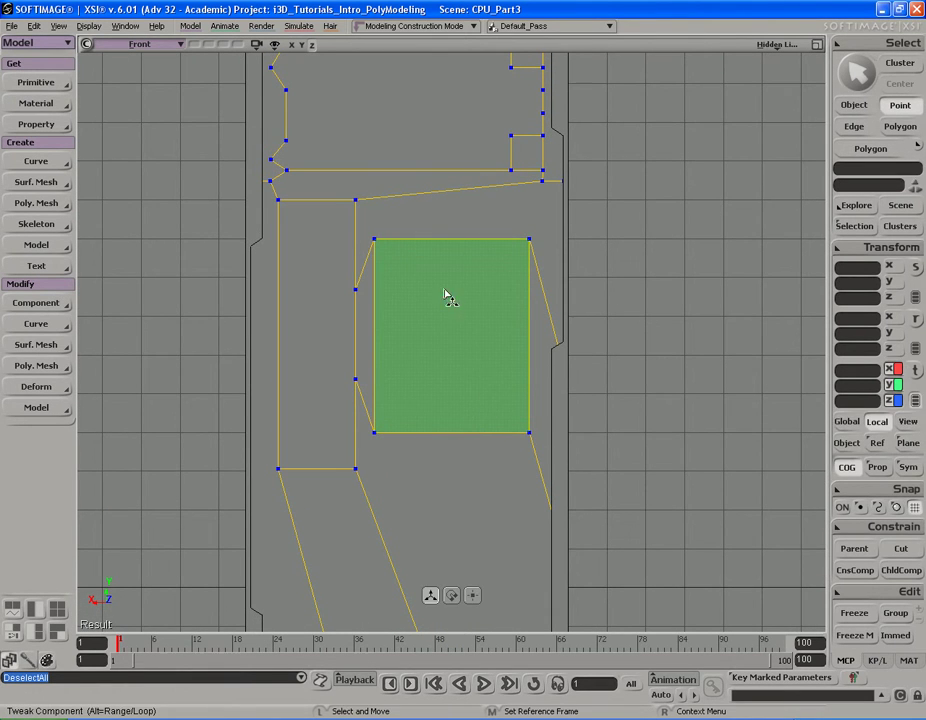
pyautogui.press('s')
pyautogui.moveTo(331, 434); pyautogui.dragTo(491, 446, button='middle')
pyautogui.press('m')
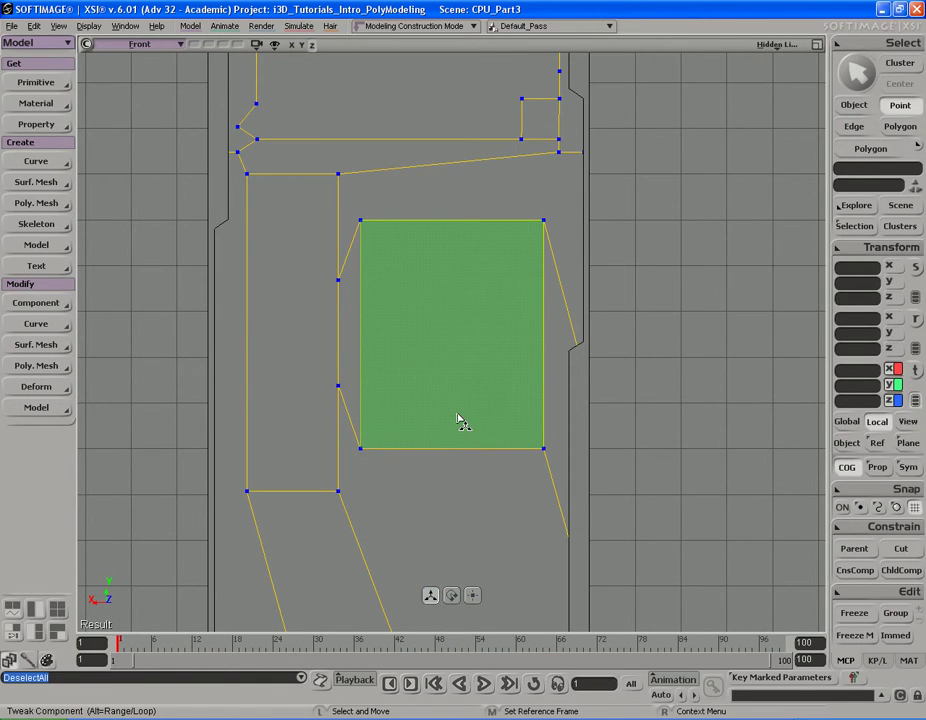
# - Subdivide the rear fan polygon into a grid of cells with 3 subdivisions, working in the Camera view
pyautogui.press('F12')
pyautogui.press('F12')
pyautogui.press('s')
pyautogui.moveTo(637, 337); pyautogui.dragTo(595, 327, button='right')
pyautogui.press('m')
pyautogui.press('u')
pyautogui.click(496, 314)
pyautogui.press('s')
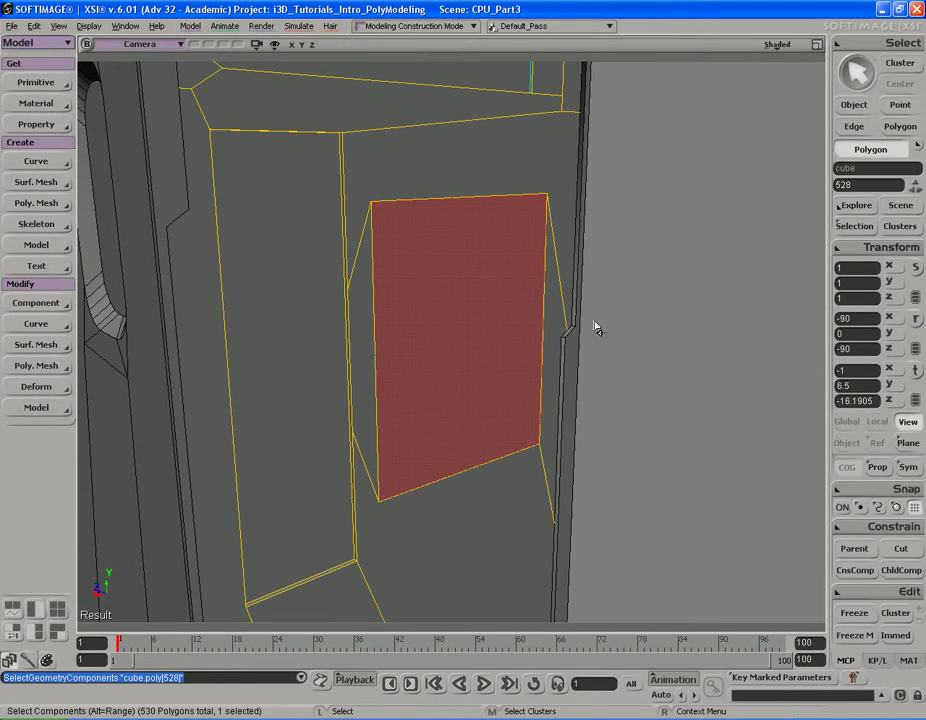
pyautogui.hotkey('ctrl', 'd')
pyautogui.moveTo(247, 208); pyautogui.dragTo(320, 207)
pyautogui.press('s')
pyautogui.moveTo(403, 269); pyautogui.dragTo(443, 272, button='middle')
pyautogui.moveTo(442, 271); pyautogui.dragTo(430, 245, button='right')
pyautogui.click(340, 135)
pyautogui.moveTo(513, 237); pyautogui.dragTo(477, 306, button='right')
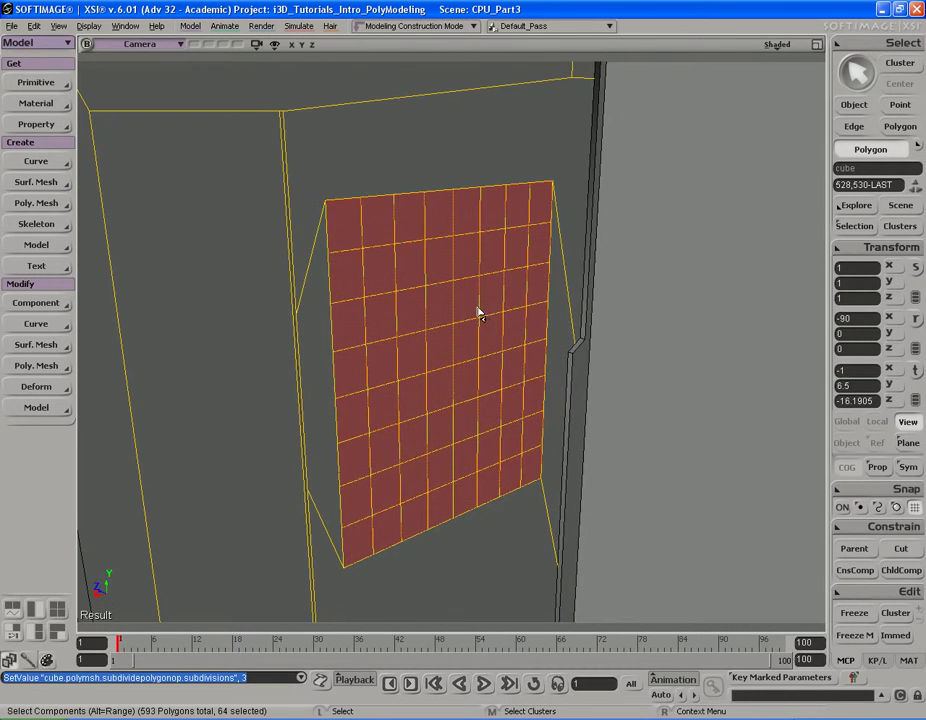
# - Extrude the fan grid's cells separately, with Merge off and an inset amount of 0.107
pyautogui.rightClick(483, 251)
pyautogui.click(530, 554)
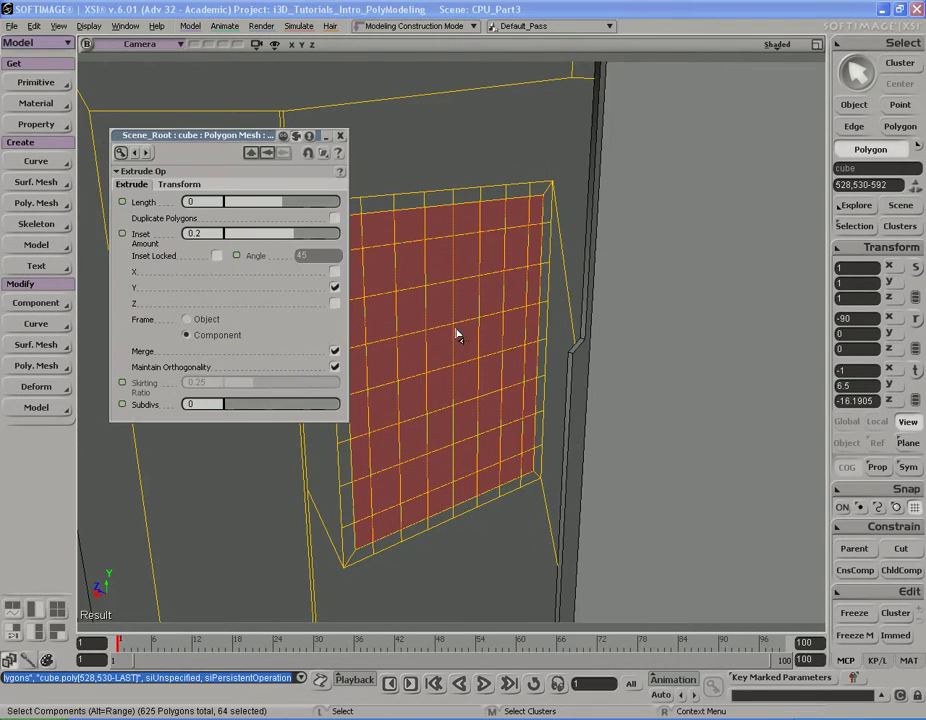
pyautogui.click(335, 351)
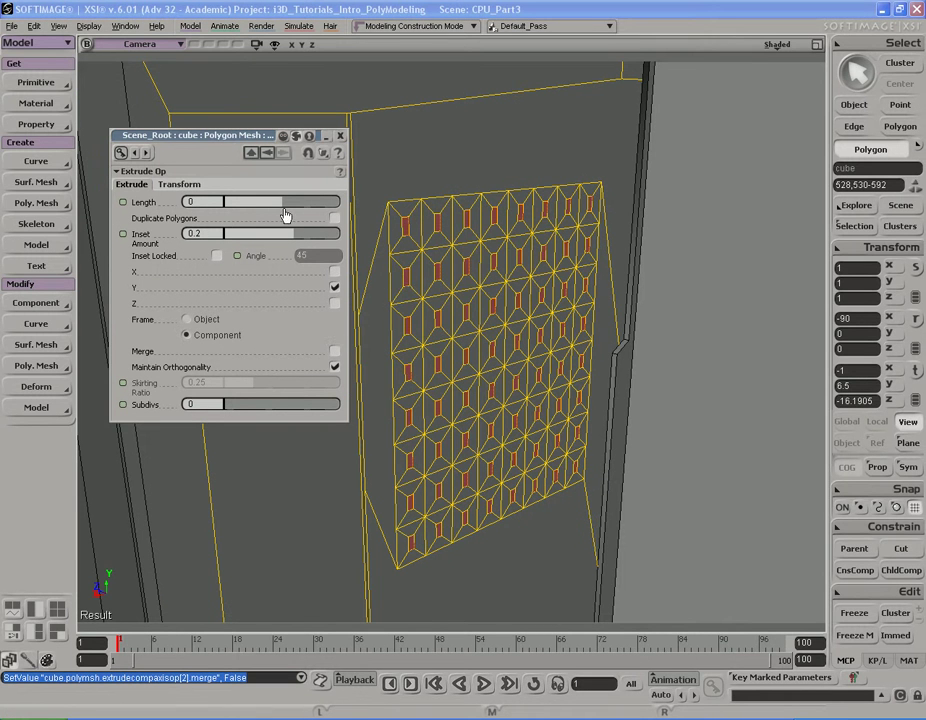
pyautogui.moveTo(293, 241); pyautogui.dragTo(289, 241)
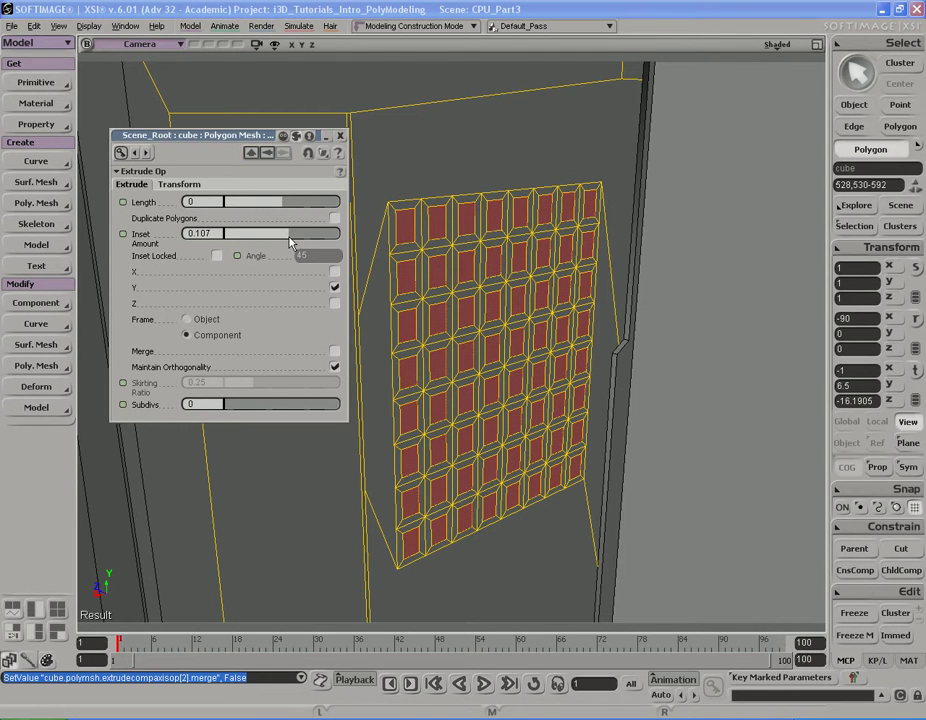
# - Try scaling the extruded fan cells in Z, undo it, and set their X scaling to 0.748
pyautogui.click(182, 185)
pyautogui.moveTo(241, 261); pyautogui.dragTo(237, 250)
pyautogui.hotkey('ctrl', 'z')
pyautogui.moveTo(241, 229); pyautogui.dragTo(235, 229)
pyautogui.press('s')
pyautogui.moveTo(548, 300); pyautogui.dragTo(502, 302, button='right')
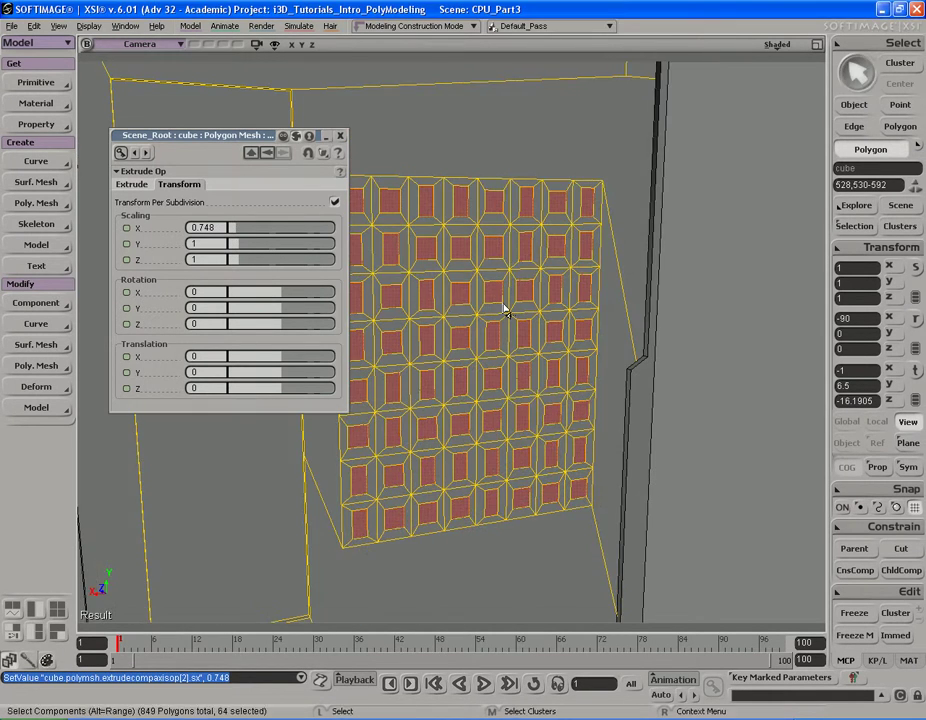
# - Undo the X scaling of the extruded fan cells and return to the extrusion's general settings
pyautogui.hotkey('ctrl', 'z')
pyautogui.hotkey('alt', 'z')
pyautogui.click(129, 186)
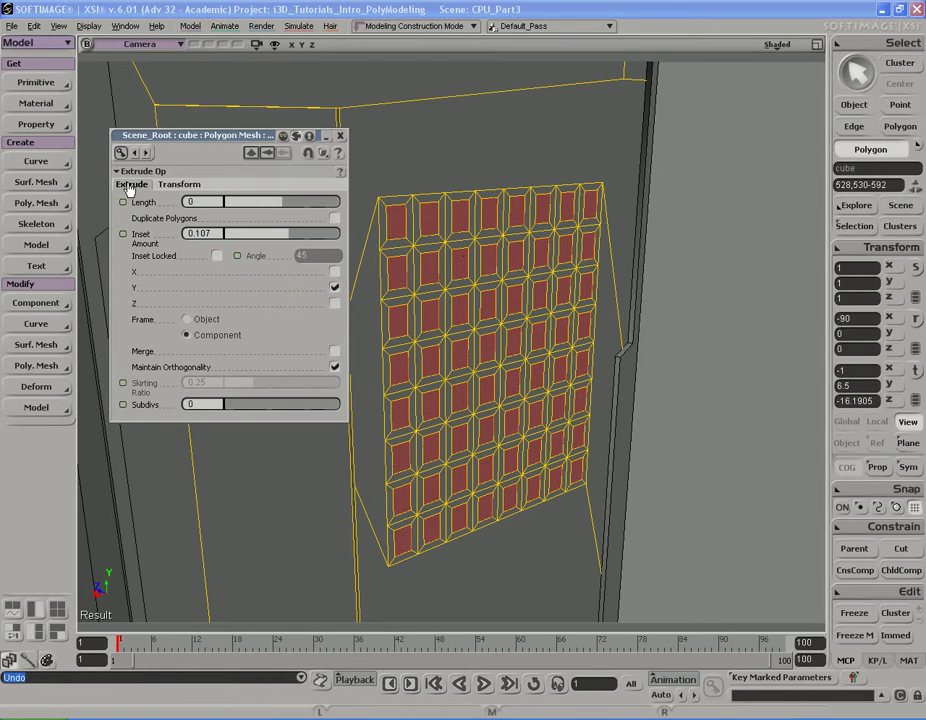
# - Try X scaling of the fan cells in the Object frame, undo it, and restore the Component frame
pyautogui.click(185, 320)
pyautogui.click(180, 186)
pyautogui.moveTo(240, 233)
pyautogui.mouseDown()
pyautogui.moveTo(222, 230)
pyautogui.moveTo(234, 227)
pyautogui.mouseUp()
pyautogui.hotkey('ctrl', 'z')
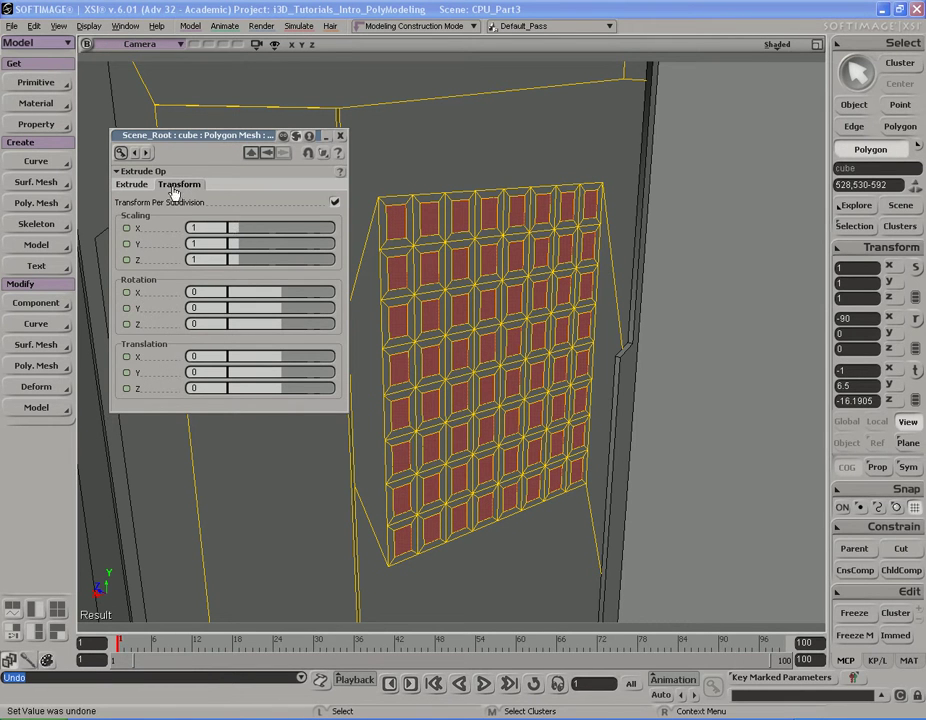
pyautogui.click(131, 184)
pyautogui.click(205, 335)
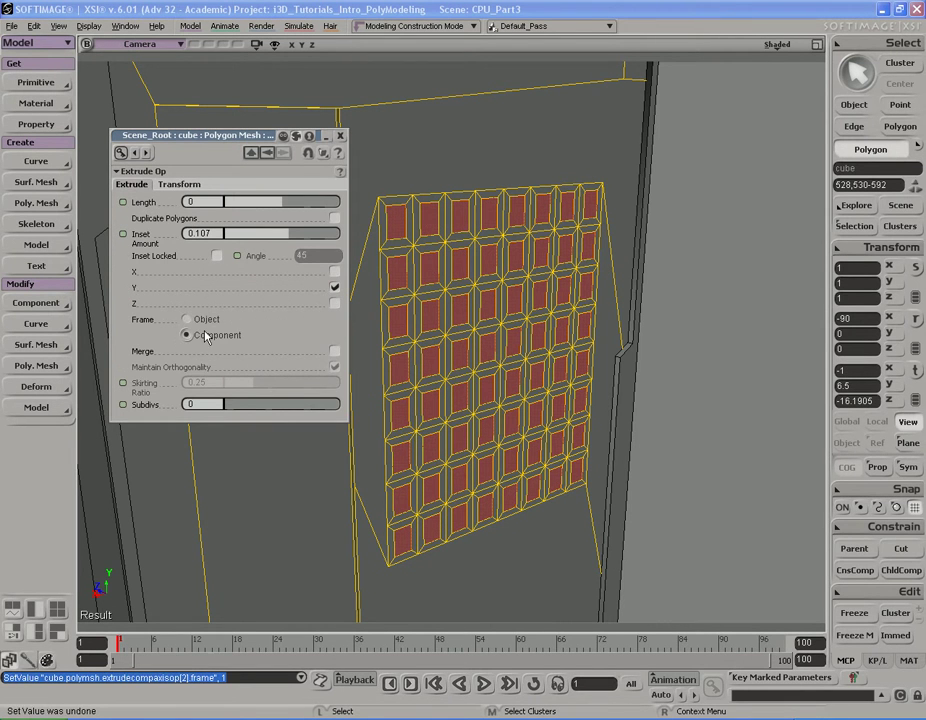
# - Try X scaling of the fan cells with Maintain Orthogonality off, undo it, and restore the option
pyautogui.click(334, 368)
pyautogui.click(179, 184)
pyautogui.moveTo(235, 229); pyautogui.dragTo(229, 232)
pyautogui.hotkey('ctrl', 'z')
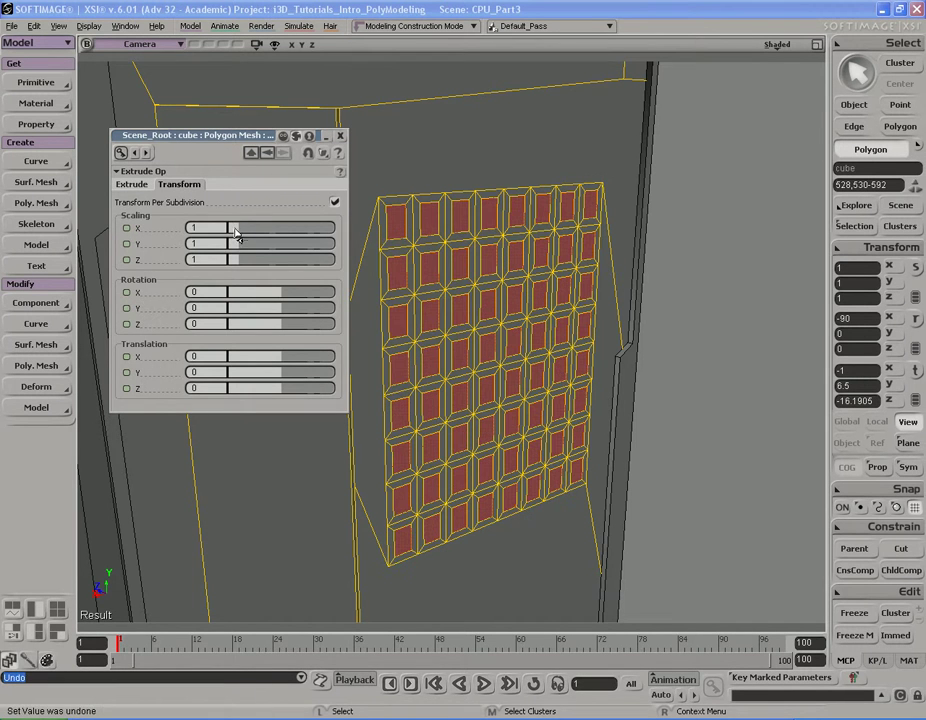
pyautogui.click(149, 172)
pyautogui.click(131, 184)
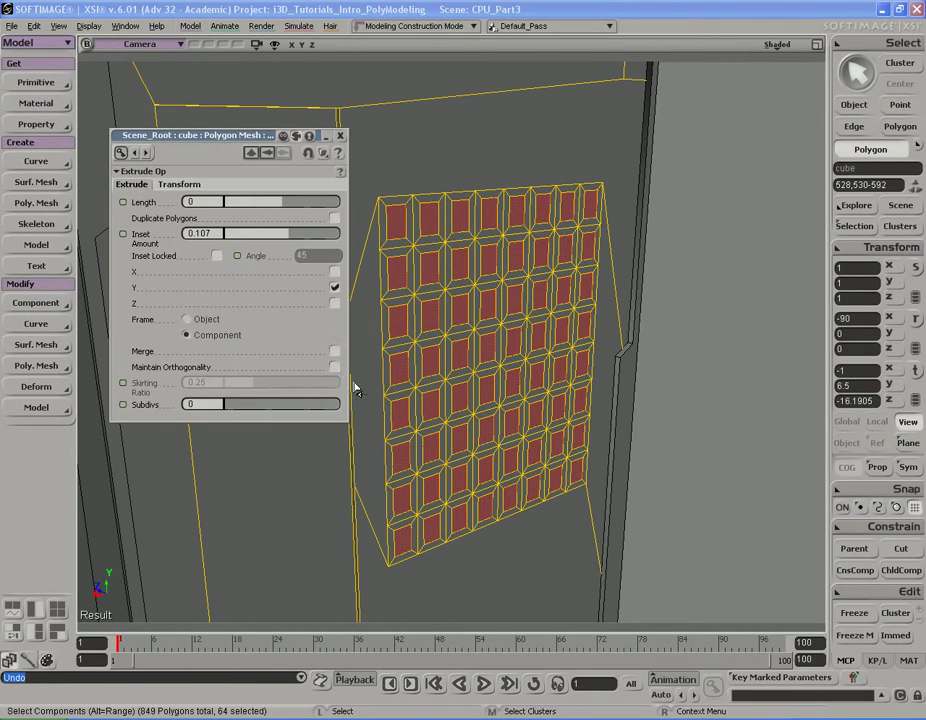
pyautogui.click(334, 367)
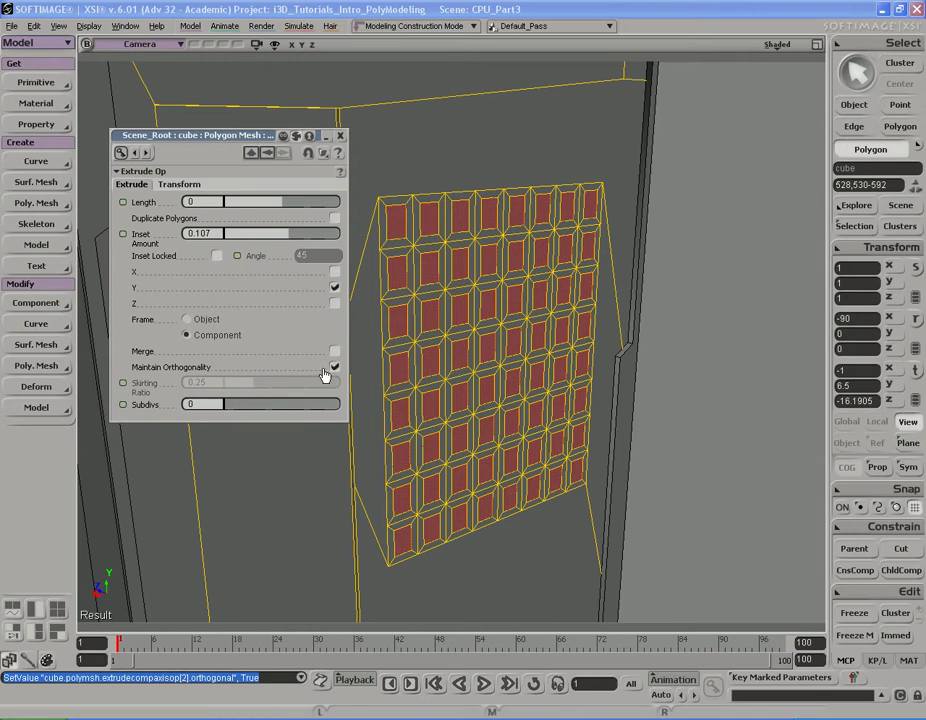
# - Duplicate the inset fan cell polygons and move them inward to Z -16.1397 to give the grille depth
pyautogui.click(341, 136)
pyautogui.press('s')
pyautogui.moveTo(368, 172); pyautogui.dragTo(475, 273, button='right')
pyautogui.hotkey('ctrl', 'd')
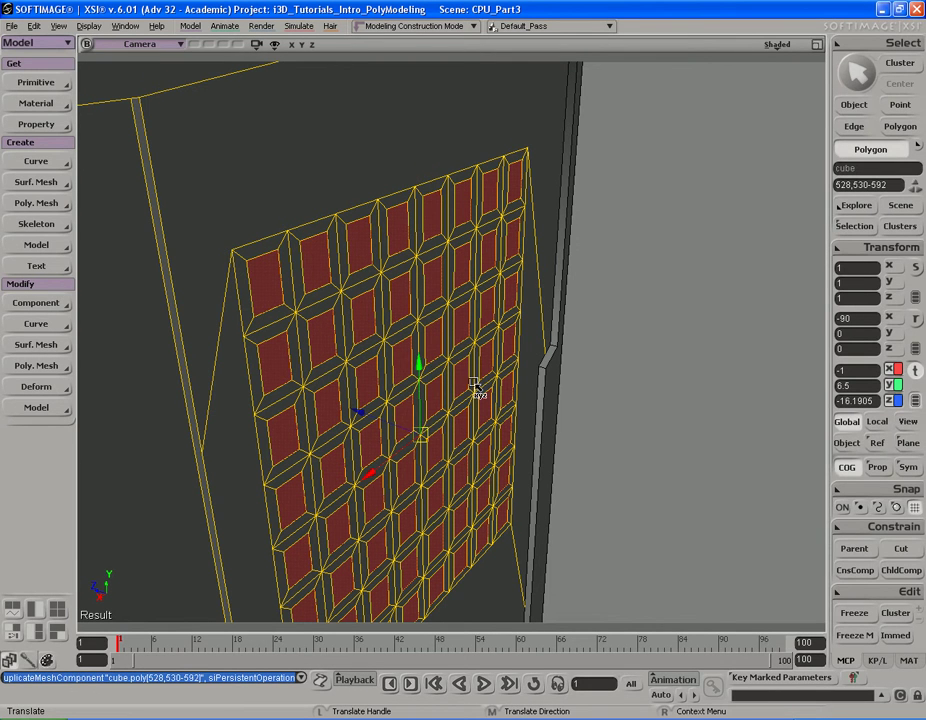
pyautogui.moveTo(384, 424); pyautogui.dragTo(380, 420)
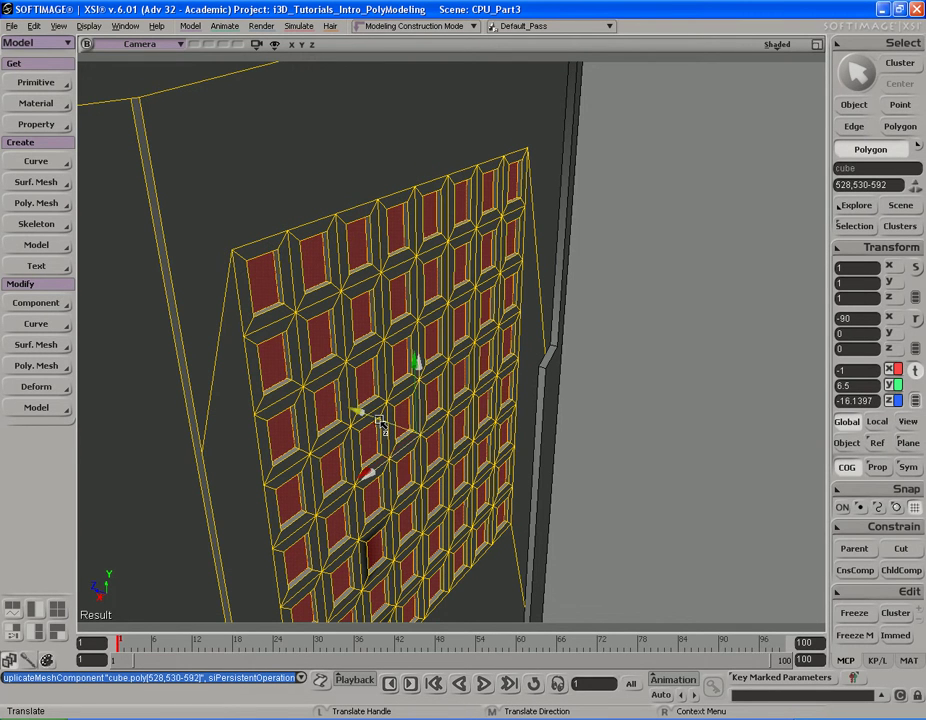
# - Delete the selected inner polygons of the fan cells to open the grille holes
pyautogui.press('s')
pyautogui.moveTo(472, 423); pyautogui.dragTo(281, 381, button='right')
pyautogui.moveTo(281, 381); pyautogui.dragTo(475, 369, button='middle')
pyautogui.moveTo(475, 369); pyautogui.dragTo(492, 389, button='right')
pyautogui.press('v')
pyautogui.scroll(3, 395, 364)
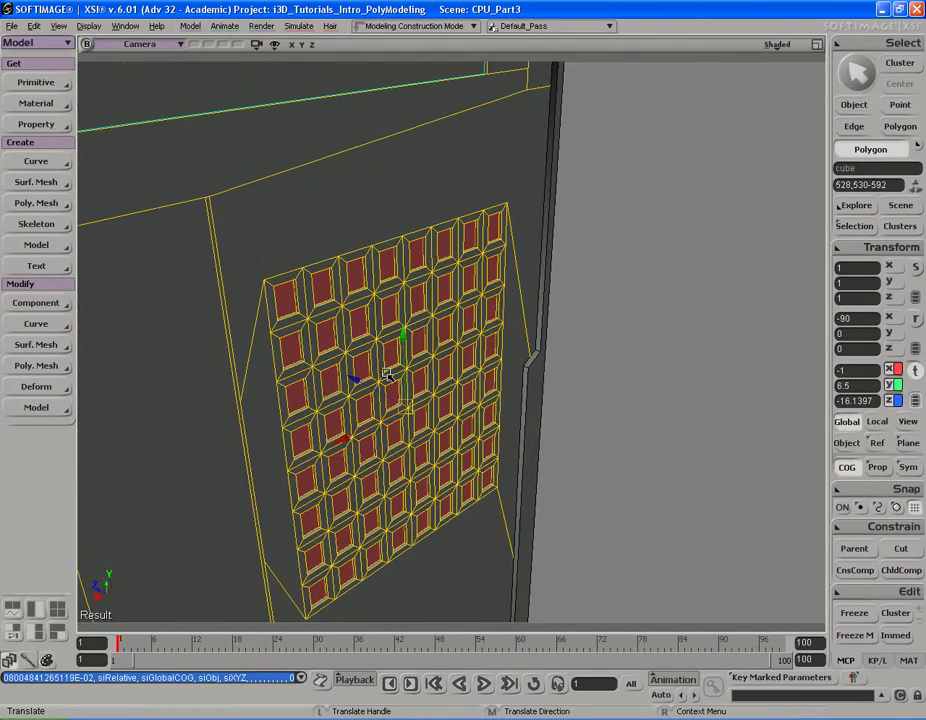
pyautogui.press('s')
pyautogui.moveTo(372, 382); pyautogui.dragTo(568, 328, button='right')
pyautogui.press('v')
pyautogui.press('Delete')
# - Deselect the grille polygons and examine the opened fan grille on the rear panel
pyautogui.press('s')
pyautogui.moveTo(272, 308); pyautogui.dragTo(314, 290, button='middle')
pyautogui.press('space')
pyautogui.press('s')
pyautogui.moveTo(428, 290); pyautogui.dragTo(459, 289, button='right')
pyautogui.moveTo(459, 289); pyautogui.dragTo(362, 322, button='middle')
pyautogui.moveTo(362, 322); pyautogui.dragTo(397, 296, button='right')
pyautogui.moveTo(397, 296); pyautogui.dragTo(450, 306, button='middle')
pyautogui.moveTo(450, 306); pyautogui.dragTo(466, 325, button='right')
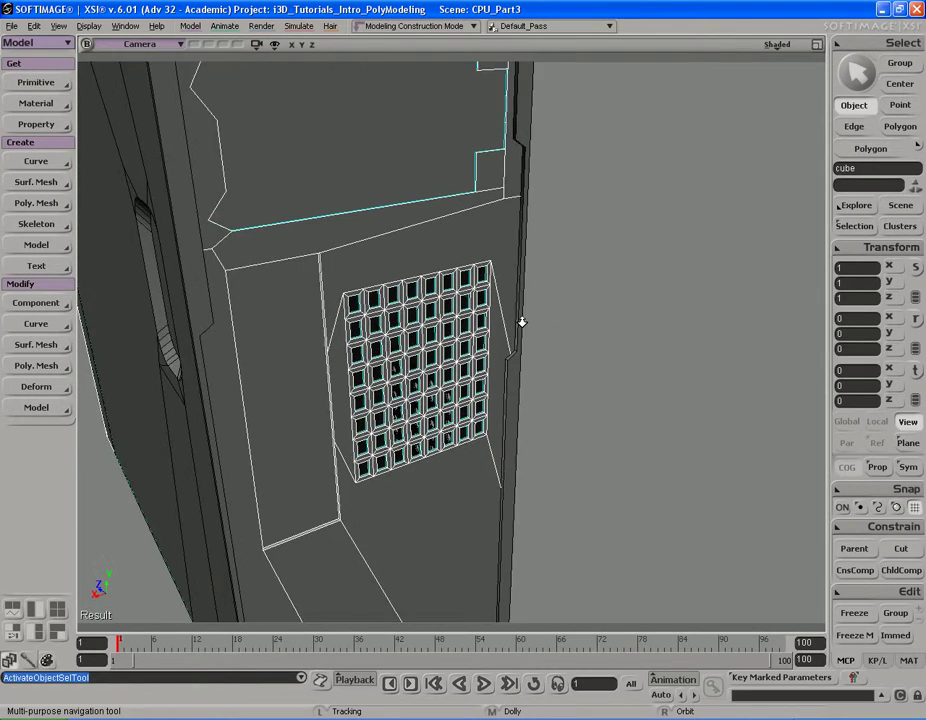
pyautogui.moveTo(488, 321); pyautogui.dragTo(469, 318, button='middle')
pyautogui.press('space')
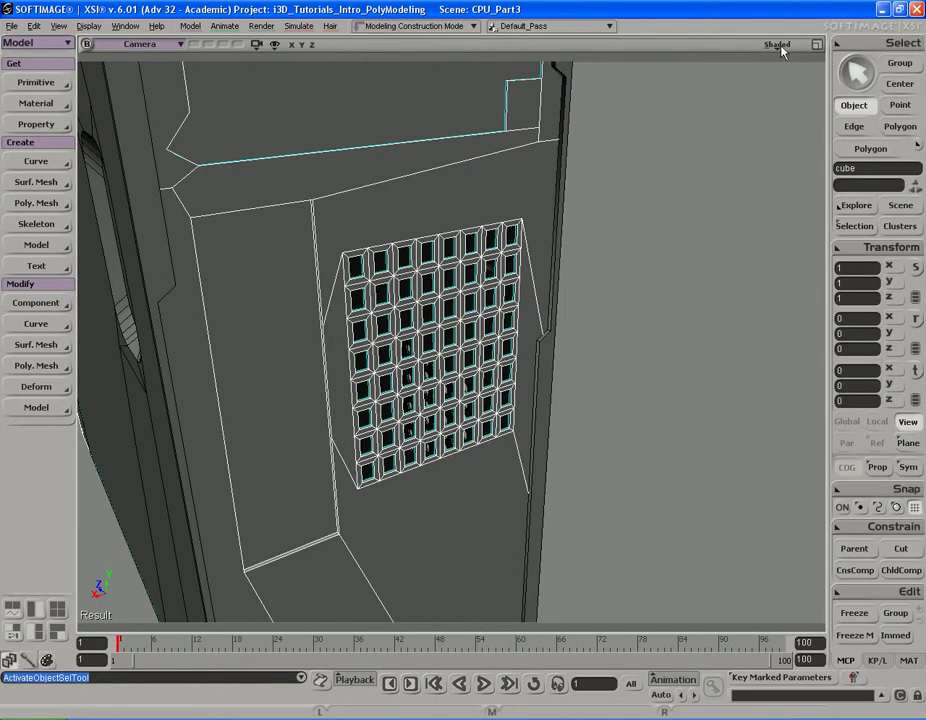
# - Select all polygons of the rear fan grille in Wireframe display and return to Shaded display
pyautogui.middleClick(780, 46)
pyautogui.press('s')
pyautogui.moveTo(645, 215)
pyautogui.mouseDown(button='right')
pyautogui.moveTo(560, 289)
pyautogui.moveTo(390, 302)
pyautogui.mouseUp(button='right')
pyautogui.moveTo(390, 302); pyautogui.dragTo(480, 310, button='middle')
pyautogui.moveTo(480, 310); pyautogui.dragTo(390, 246, button='right')
pyautogui.press('y')
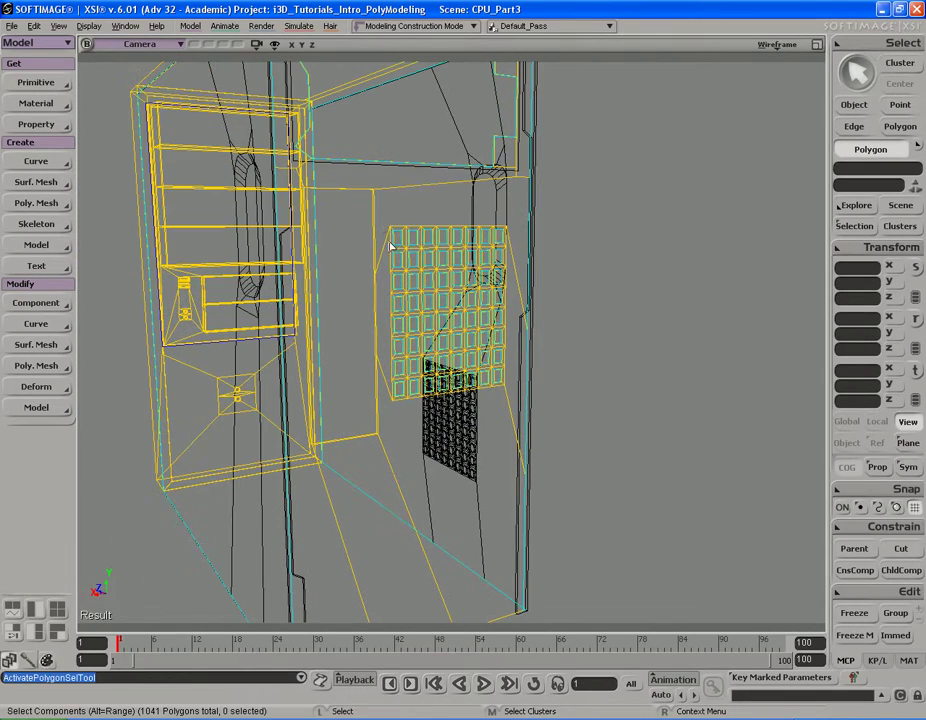
pyautogui.moveTo(385, 203); pyautogui.dragTo(520, 421)
pyautogui.press('s')
pyautogui.moveTo(520, 421)
pyautogui.mouseDown(button='right')
pyautogui.moveTo(510, 322)
pyautogui.moveTo(518, 321)
pyautogui.mouseUp(button='right')
pyautogui.moveTo(558, 316); pyautogui.dragTo(525, 310, button='middle')
pyautogui.middleClick(772, 47)
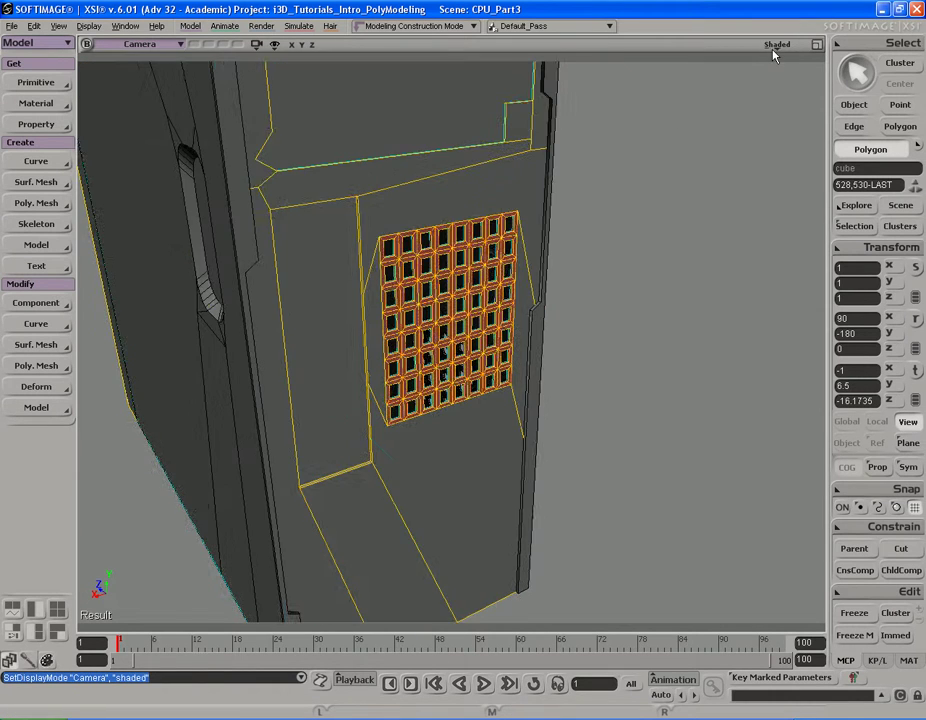
# - Try isolating the selected object in the Camera view, inspect it, and show all objects again
pyautogui.press('s')
pyautogui.moveTo(651, 146); pyautogui.dragTo(621, 192)
pyautogui.moveTo(621, 192); pyautogui.dragTo(608, 165, button='right')
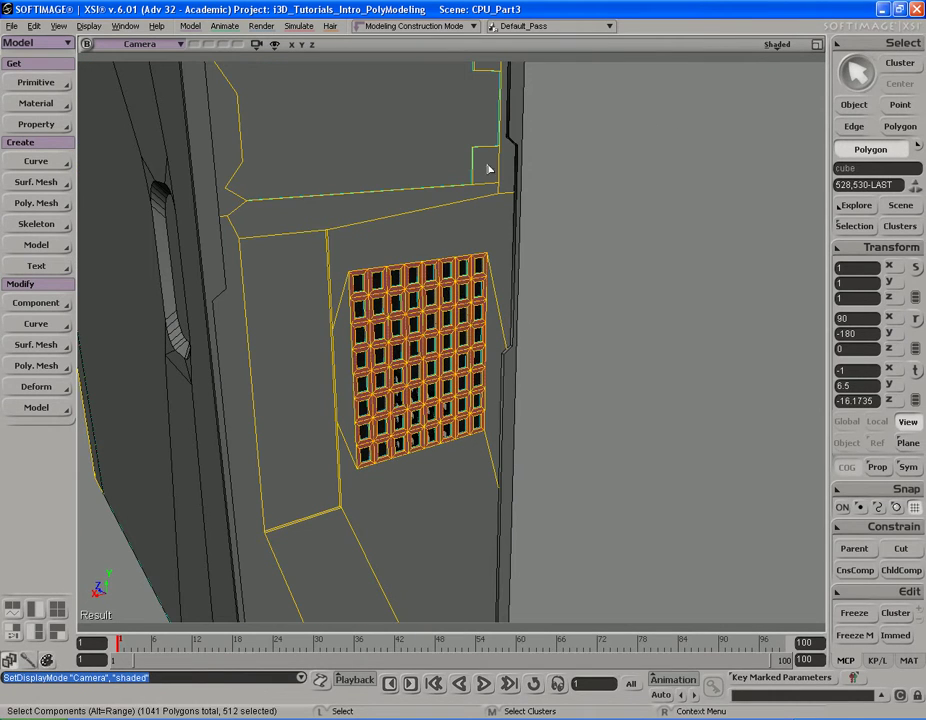
pyautogui.click(257, 44)
pyautogui.click(289, 138)
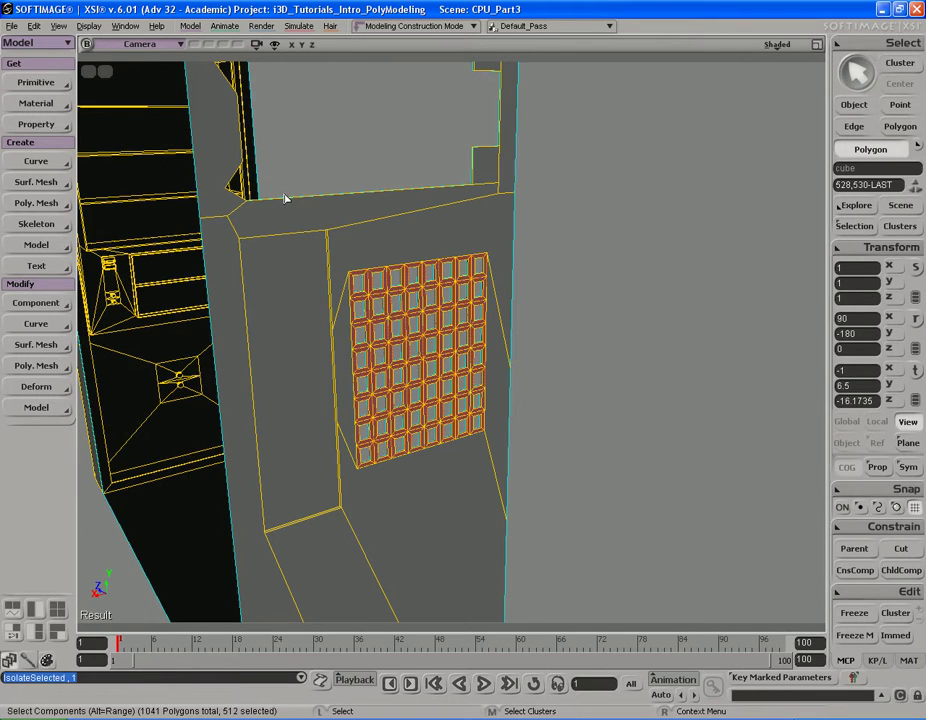
pyautogui.press('s')
pyautogui.moveTo(351, 184); pyautogui.dragTo(367, 205, button='right')
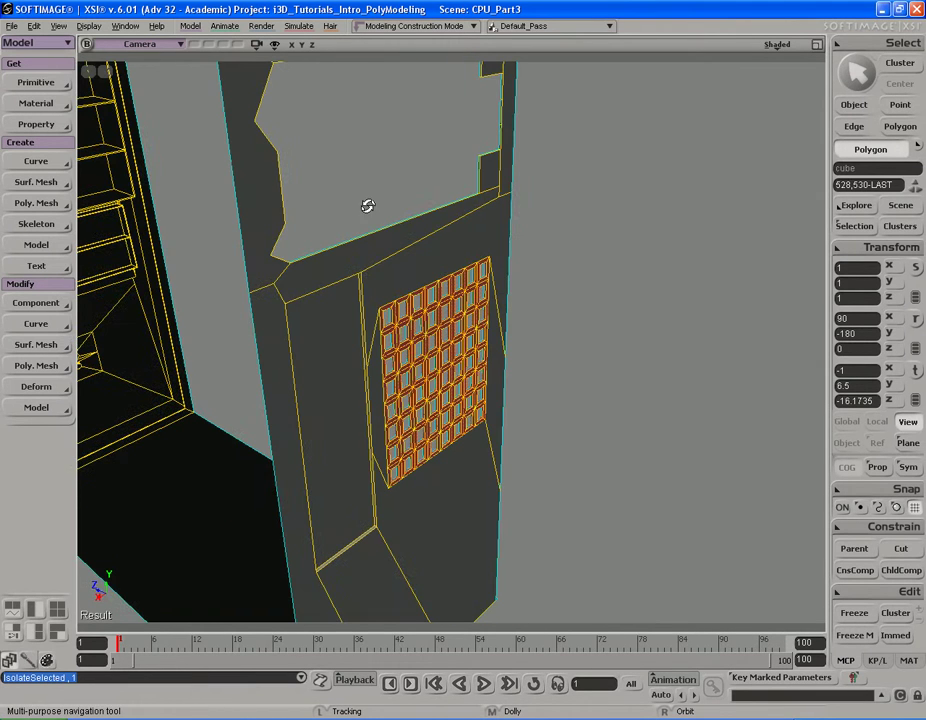
pyautogui.press('s')
pyautogui.moveTo(506, 254); pyautogui.dragTo(455, 247, button='right')
pyautogui.click(89, 26)
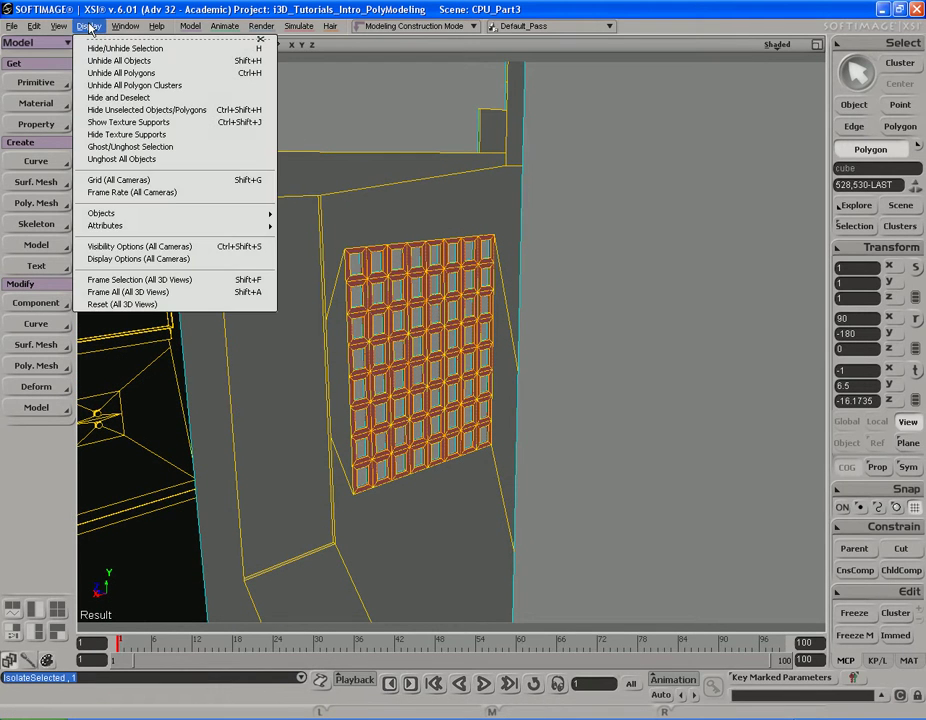
pyautogui.click(97, 14)
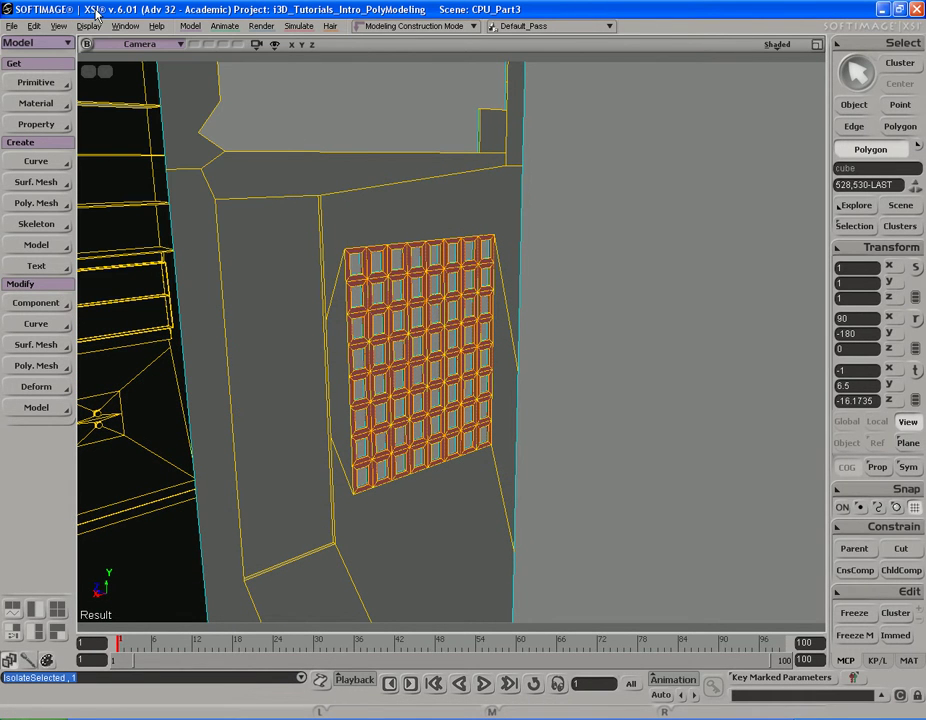
pyautogui.click(252, 47)
pyautogui.click(263, 313)
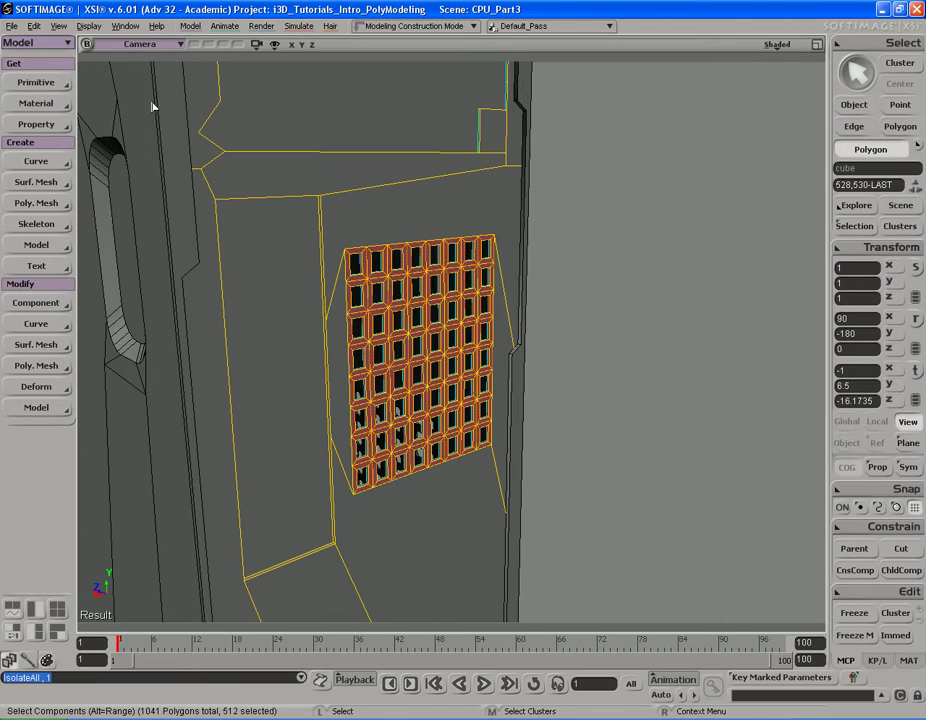
# - Hide every unselected polygon of the cube so only the fan grille polygons are shown
pyautogui.click(88, 26)
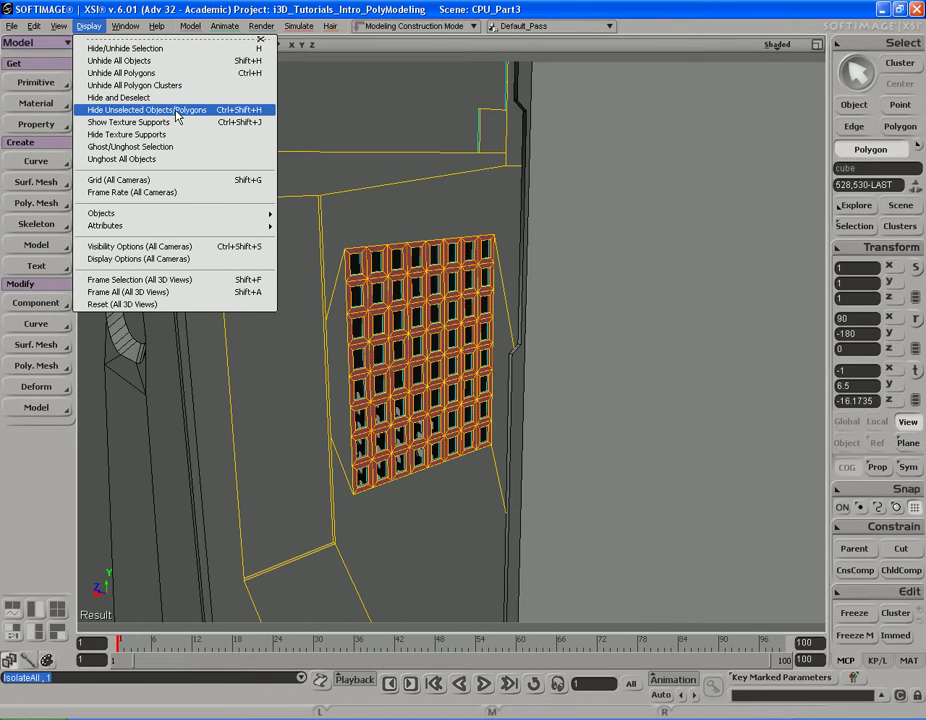
pyautogui.click(176, 114)
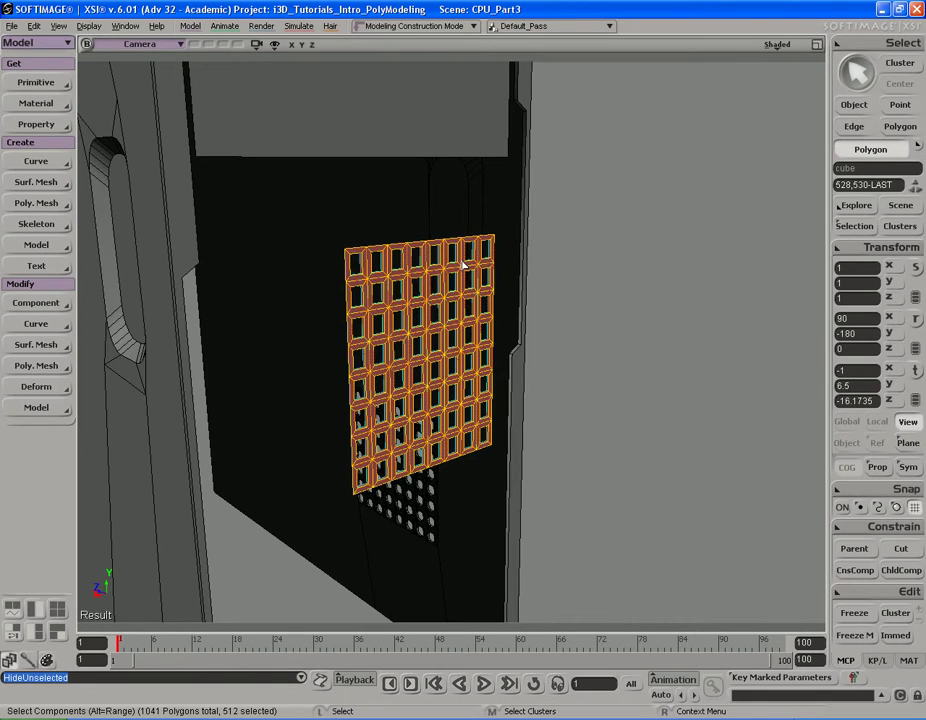
pyautogui.press('s')
pyautogui.moveTo(311, 252); pyautogui.dragTo(500, 271, button='middle')
pyautogui.moveTo(500, 271); pyautogui.dragTo(549, 292, button='right')
# - Select the depth edges at the corners of all grille holes in the maximized Top view
pyautogui.press('F12')
pyautogui.press('F12')
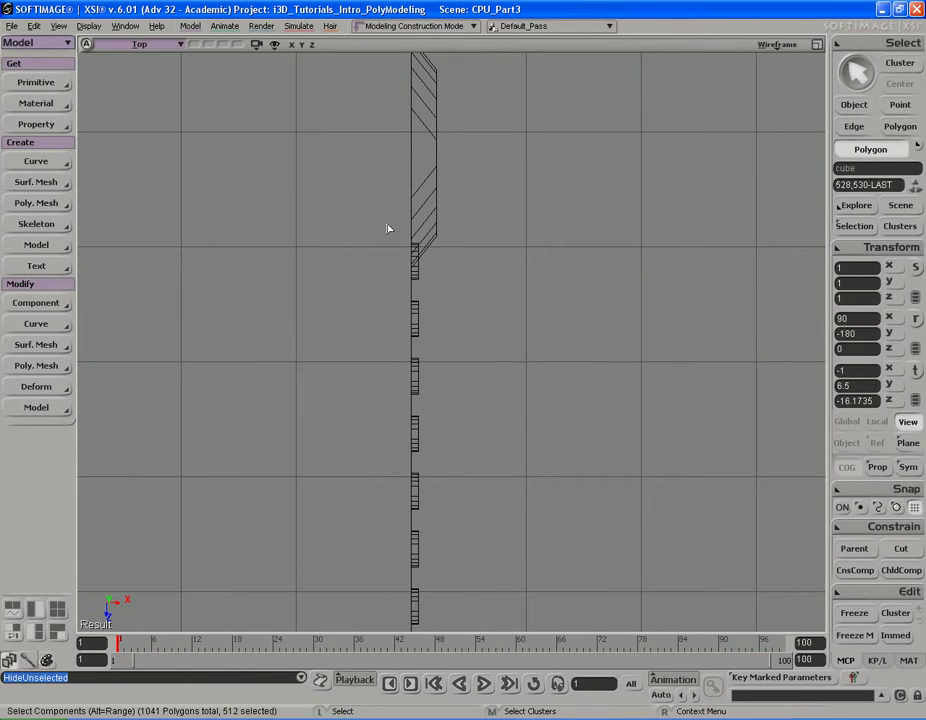
pyautogui.press('g')
pyautogui.press('g')
pyautogui.press('f')
pyautogui.press('s')
pyautogui.moveTo(369, 226); pyautogui.dragTo(398, 275, button='middle')
pyautogui.press('e')
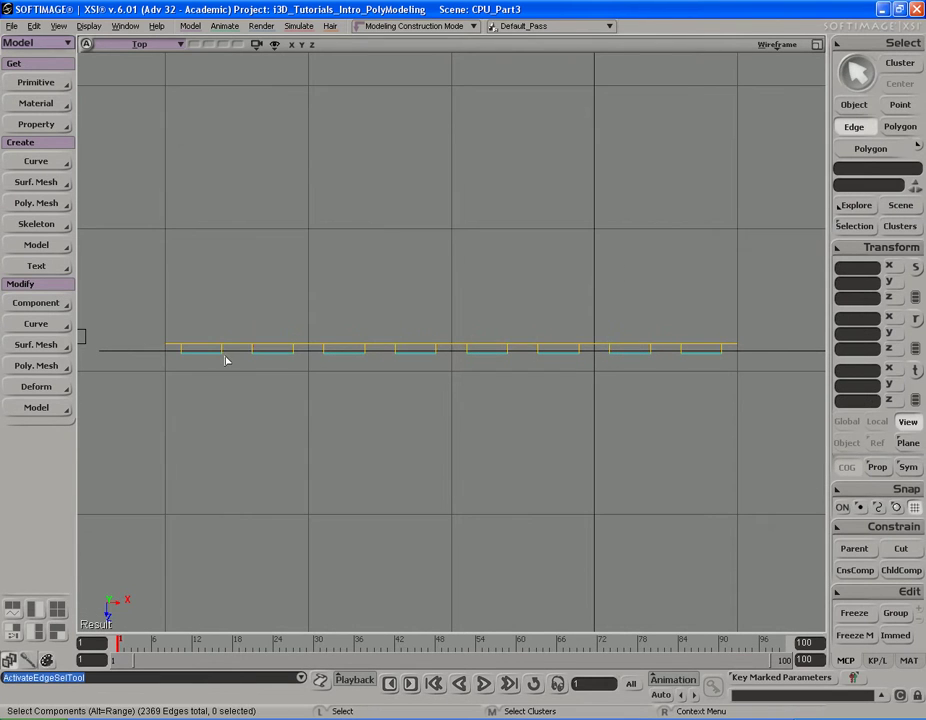
pyautogui.moveTo(233, 351); pyautogui.dragTo(752, 353)
# - Return to the Camera view and unhide all objects and polygons, keeping the edge selection
pyautogui.press('F12')
pyautogui.press('F12')
pyautogui.press('s')
pyautogui.moveTo(446, 273); pyautogui.dragTo(568, 277, button='right')
pyautogui.moveTo(568, 277); pyautogui.dragTo(422, 281, button='middle')
pyautogui.moveTo(422, 281)
pyautogui.mouseDown(button='right')
pyautogui.moveTo(395, 271)
pyautogui.moveTo(415, 256)
pyautogui.moveTo(424, 260)
pyautogui.moveTo(416, 278)
pyautogui.mouseUp(button='right')
pyautogui.click(89, 26)
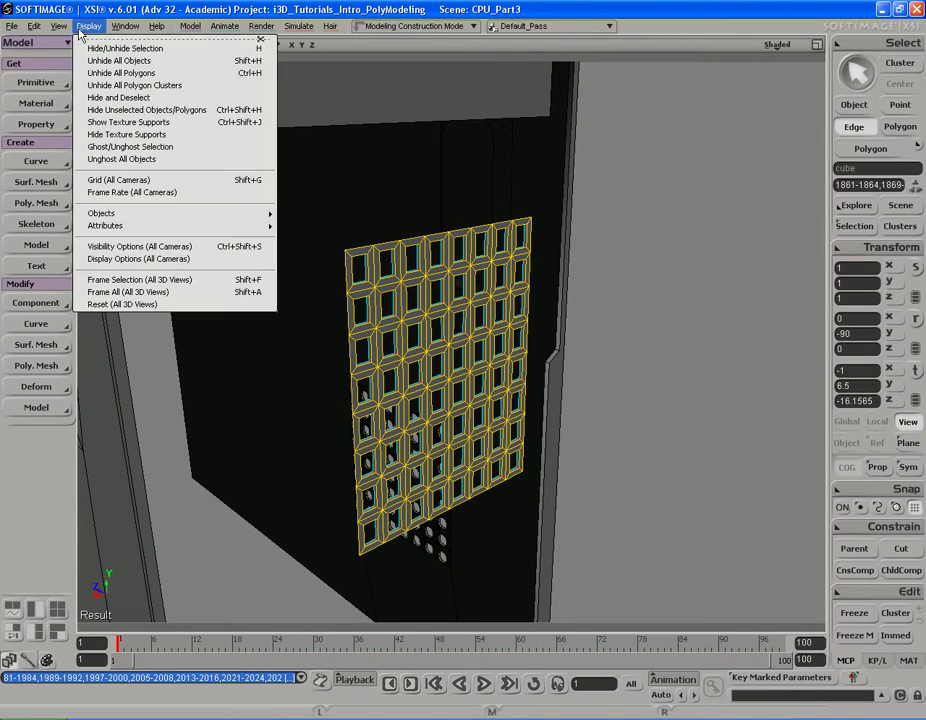
pyautogui.click(181, 62)
pyautogui.moveTo(335, 229); pyautogui.dragTo(176, 68, button='right')
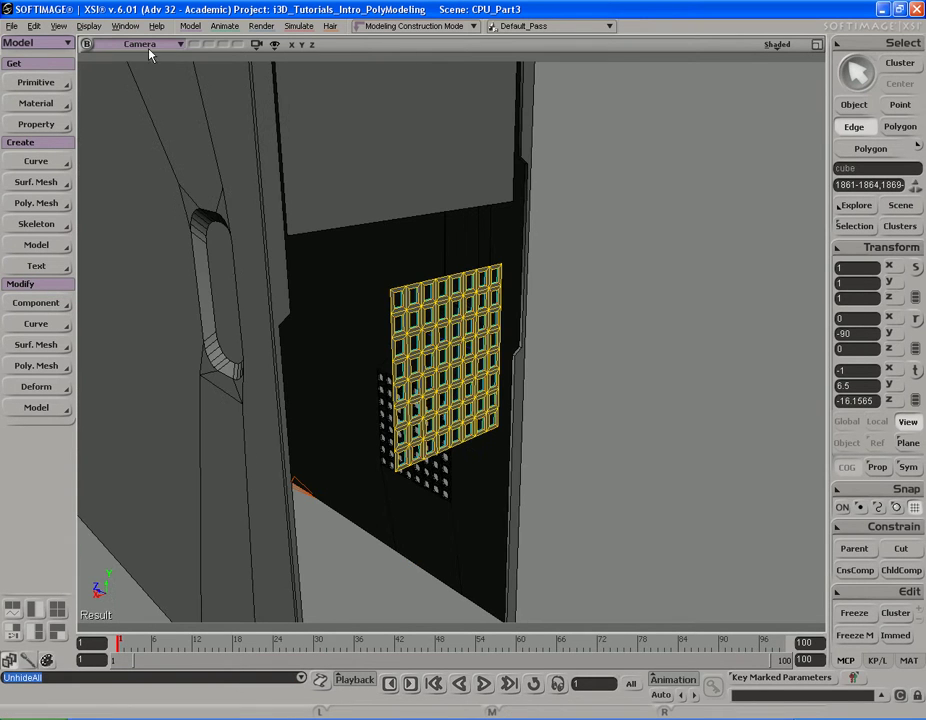
pyautogui.click(89, 26)
pyautogui.click(122, 73)
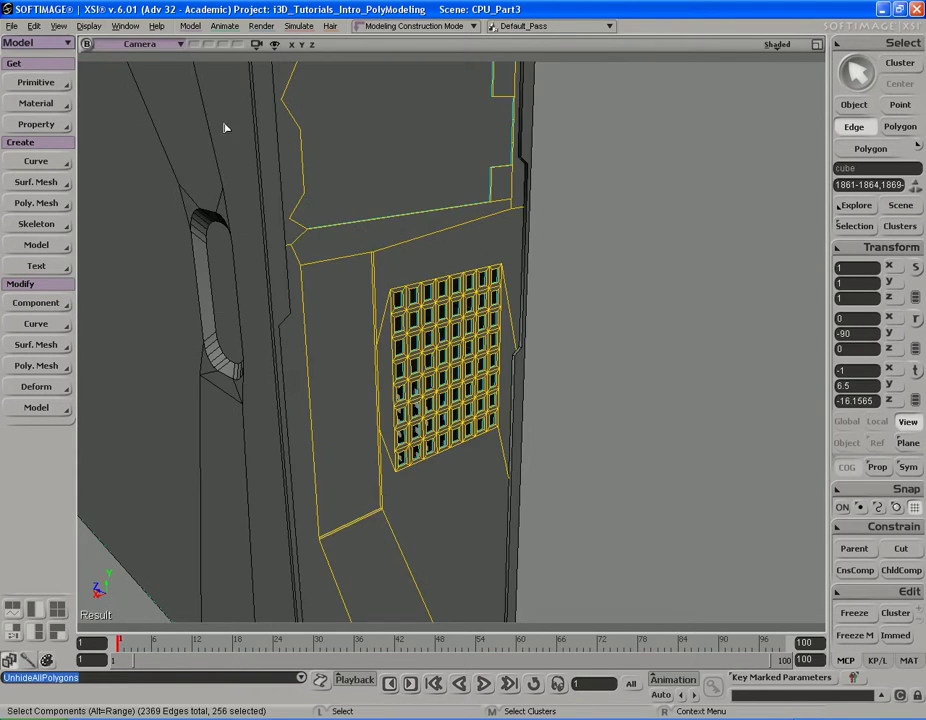
# - Bevel the selected corner edges of the fan grille holes
pyautogui.press('s')
pyautogui.moveTo(577, 254); pyautogui.dragTo(649, 241, button='right')
pyautogui.moveTo(649, 240); pyautogui.dragTo(490, 248, button='middle')
pyautogui.moveTo(490, 248); pyautogui.dragTo(548, 248, button='right')
pyautogui.moveTo(548, 248); pyautogui.dragTo(488, 248, button='middle')
pyautogui.moveTo(488, 248); pyautogui.dragTo(514, 270, button='right')
pyautogui.rightClick(487, 234)
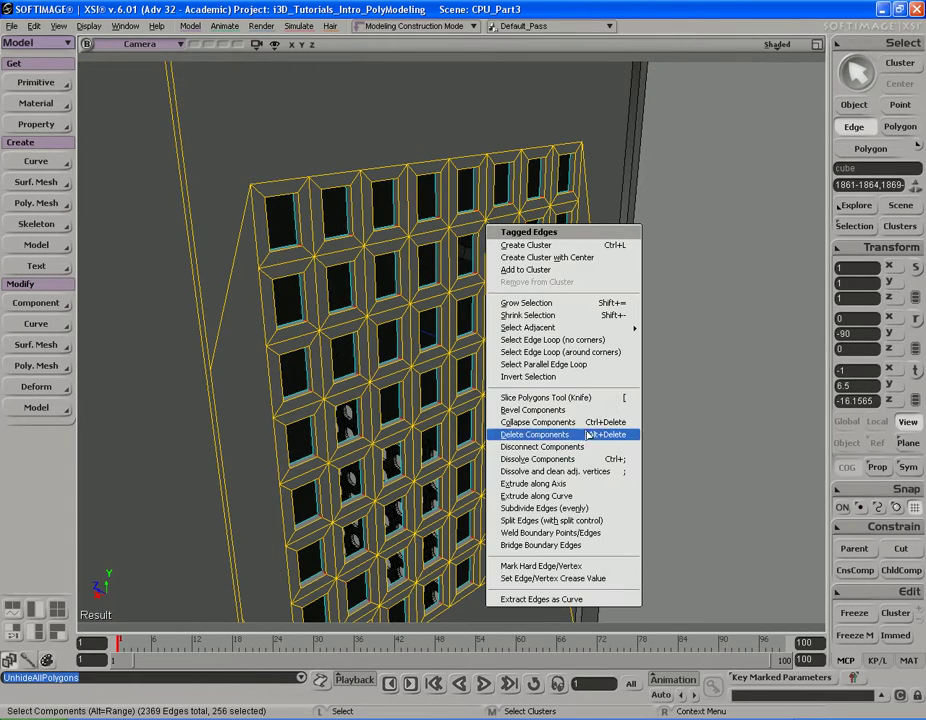
pyautogui.click(560, 410)
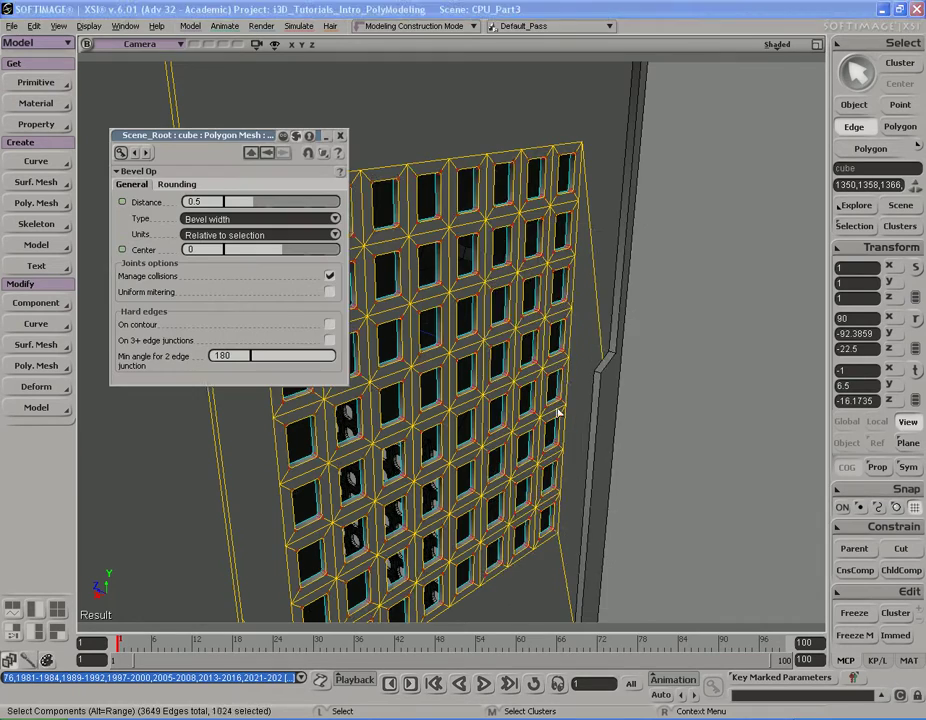
# - Set the bevel's distance to 2 and its rounding subdivisions to 4
pyautogui.press('s')
pyautogui.moveTo(554, 409); pyautogui.dragTo(628, 362, button='right')
pyautogui.moveTo(628, 362); pyautogui.dragTo(328, 303, button='middle')
pyautogui.moveTo(247, 207); pyautogui.dragTo(362, 202)
pyautogui.click(177, 184)
pyautogui.moveTo(229, 203); pyautogui.dragTo(269, 204)
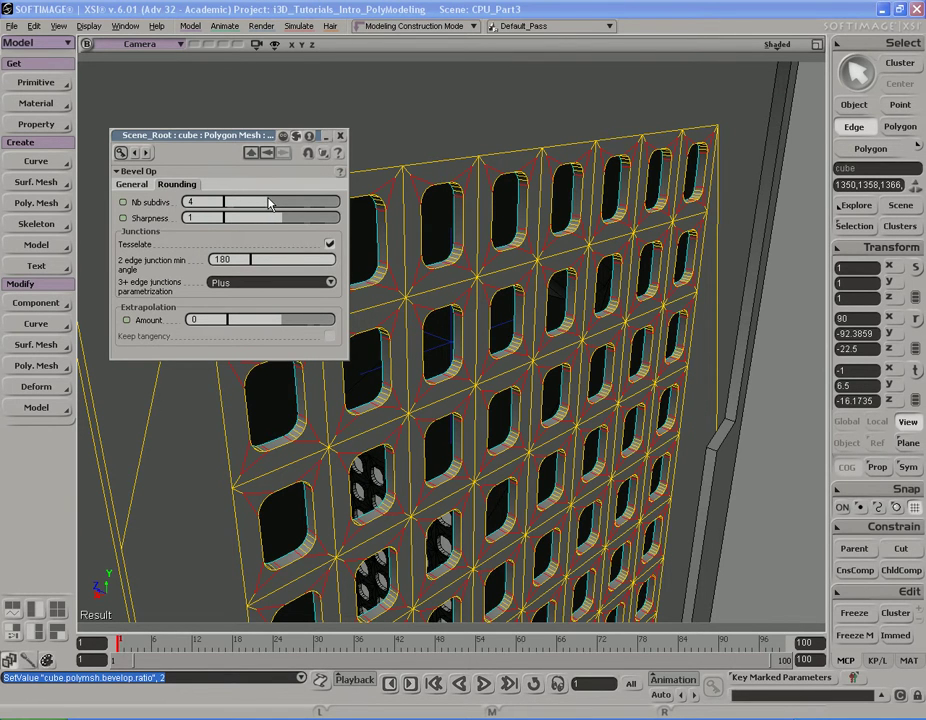
# - Try a bevel distance of 3, set it to 4, and close the bevel settings
pyautogui.click(131, 185)
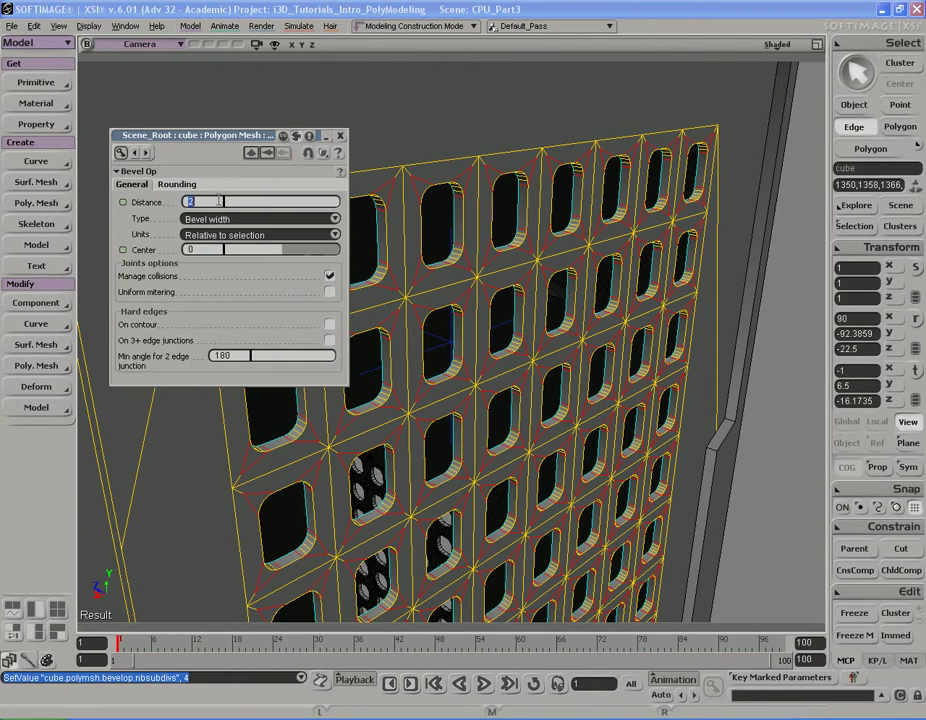
pyautogui.press('Return')
pyautogui.press('s')
pyautogui.moveTo(560, 294); pyautogui.dragTo(550, 318, button='right')
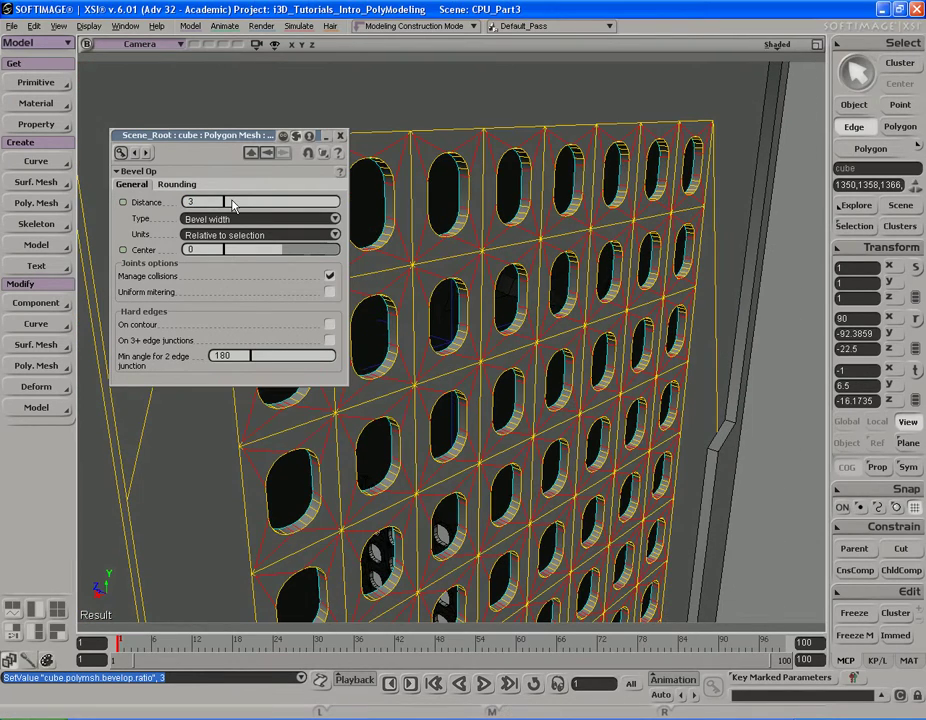
pyautogui.click(213, 201)
pyautogui.write('4')
pyautogui.press('Return')
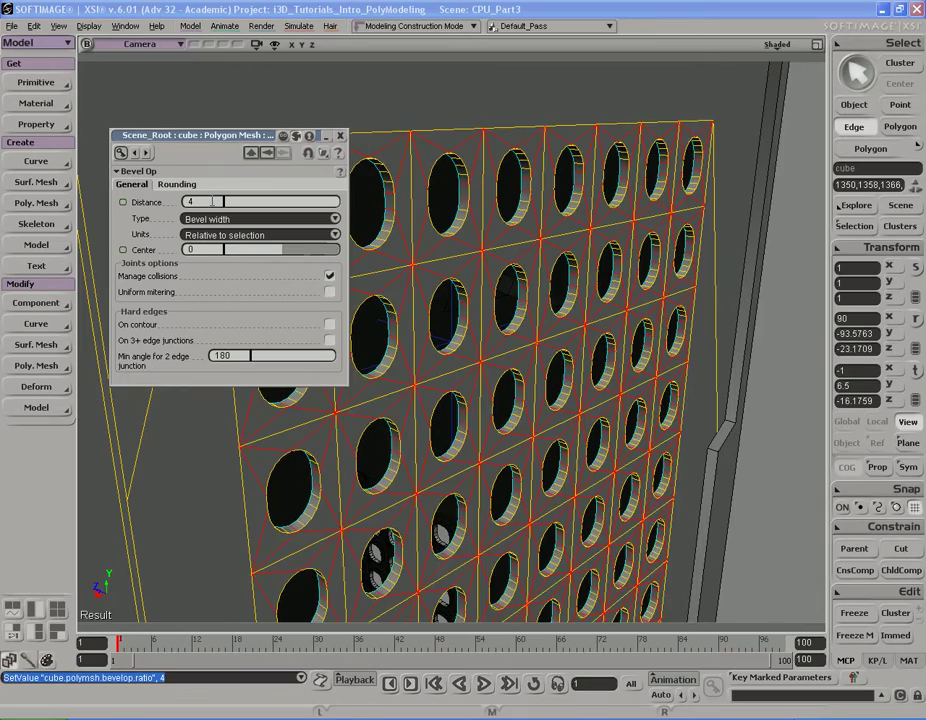
pyautogui.press('s')
pyautogui.moveTo(558, 244); pyautogui.dragTo(515, 232, button='right')
pyautogui.moveTo(434, 241); pyautogui.dragTo(490, 256, button='middle')
pyautogui.moveTo(490, 256); pyautogui.dragTo(460, 261, button='right')
pyautogui.click(340, 135)
# - Deselect the case and save the scene
pyautogui.press('s')
pyautogui.moveTo(338, 190); pyautogui.dragTo(498, 239, button='middle')
pyautogui.moveTo(498, 239); pyautogui.dragTo(482, 180)
pyautogui.press('space')
pyautogui.press('s')
pyautogui.moveTo(580, 222); pyautogui.dragTo(609, 265, button='right')
pyautogui.click(580, 212)
pyautogui.press('s')
pyautogui.hotkey('ctrl', 's')
pyautogui.press('space')
pyautogui.press('s')
pyautogui.hotkey('ctrl', 's')
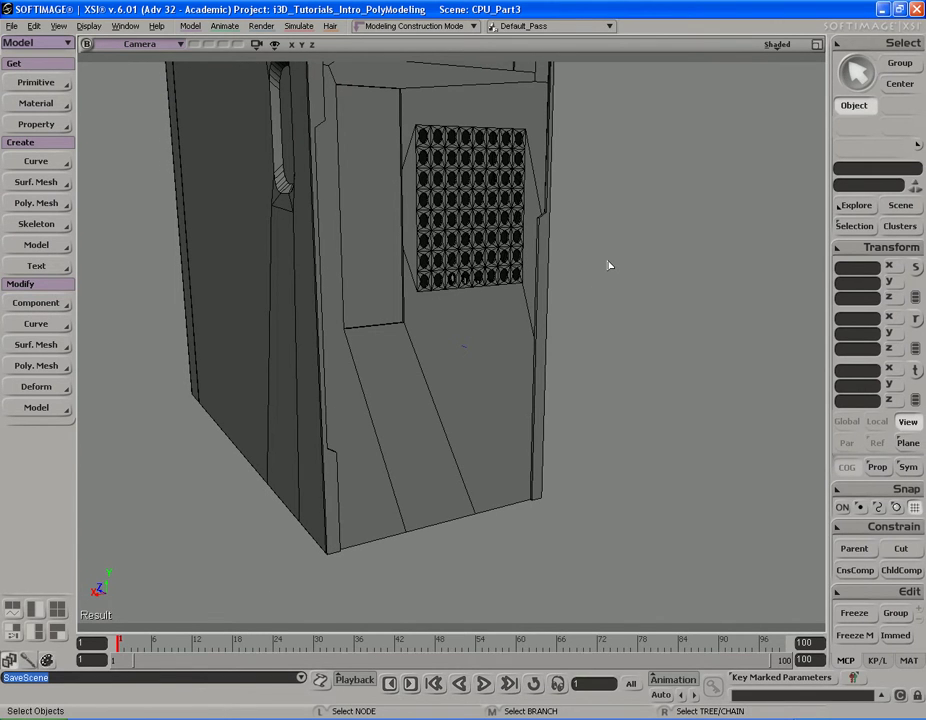
# - Check the rear reference photo CPU4.jpg in Windows Picture and Fax Viewer and switch back to XSI
pyautogui.hotkey('alt', 'Tab')
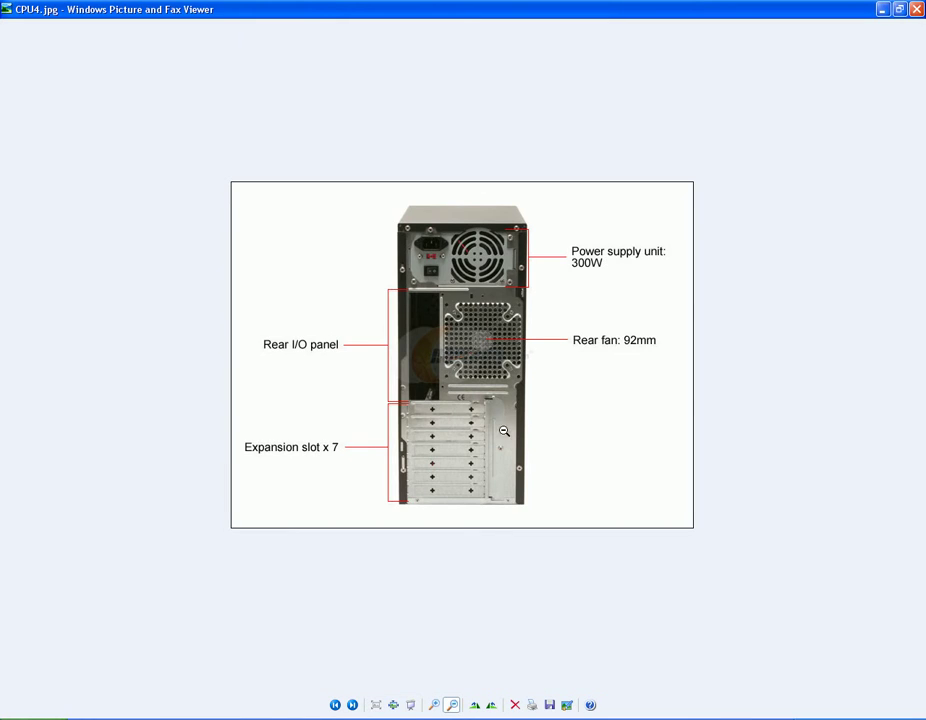
pyautogui.hotkey('alt', 'Tab')
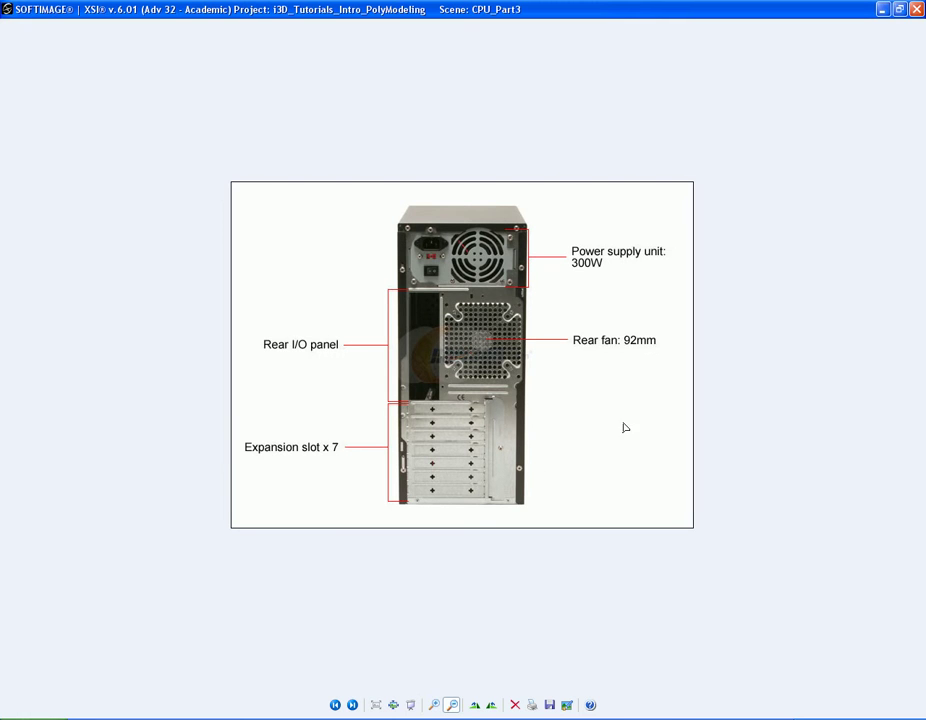
# - Subdivide the two slanted edges below the case's I/O recess into 3 connected segments
pyautogui.moveTo(585, 399); pyautogui.dragTo(546, 379, button='right')
pyautogui.press('s')
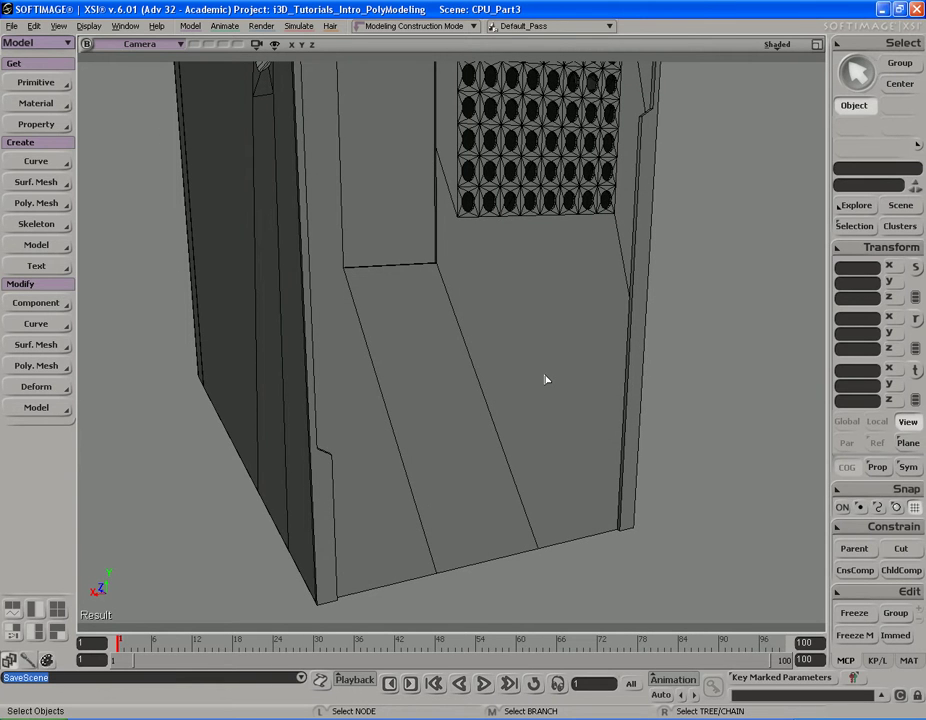
pyautogui.click(546, 379)
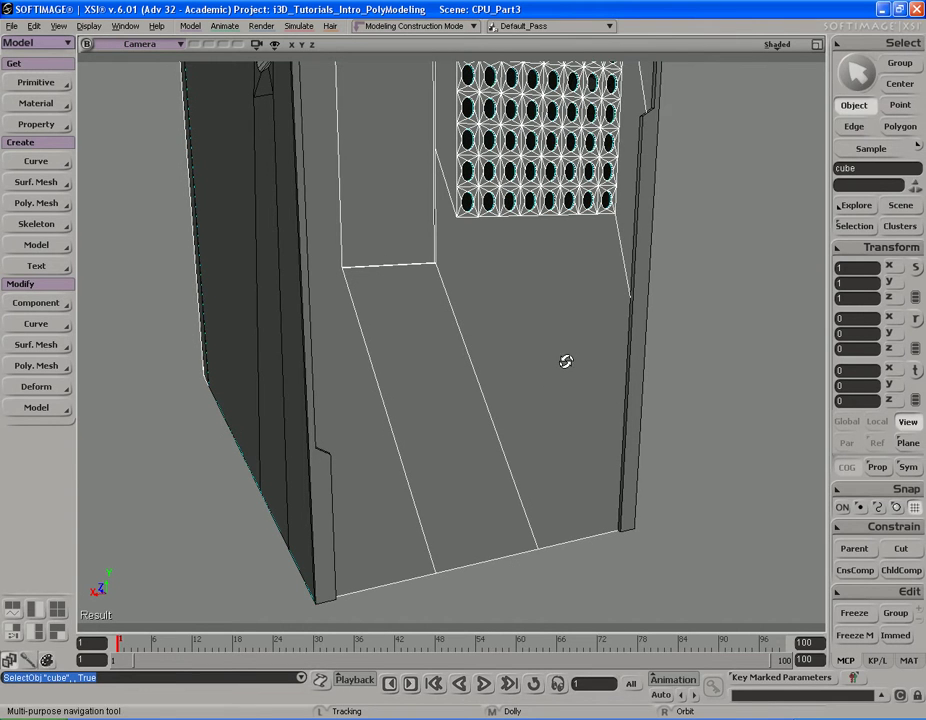
pyautogui.press('e')
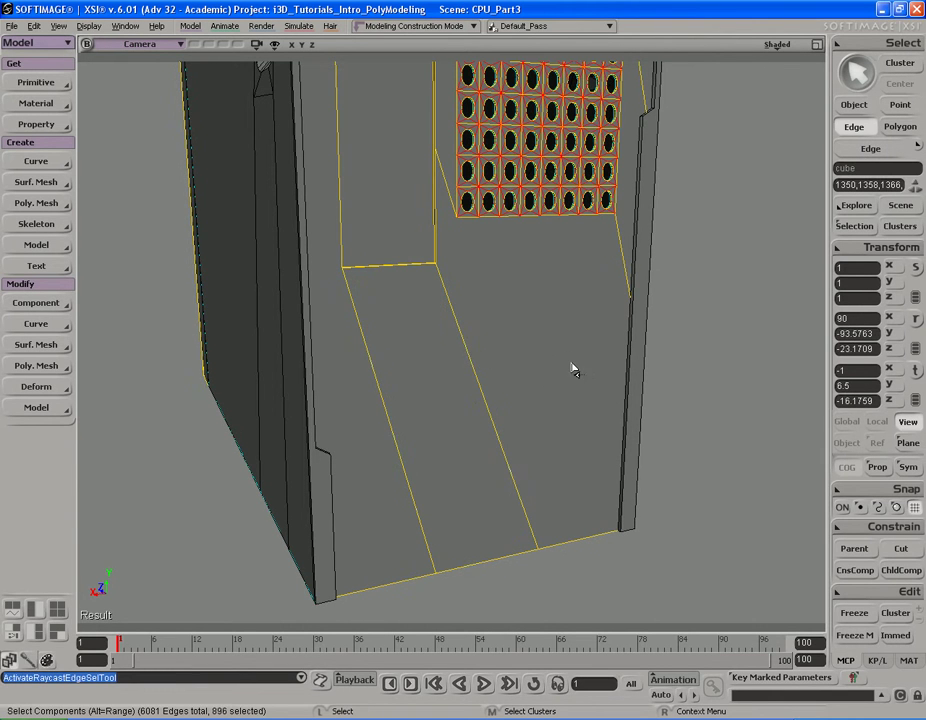
pyautogui.click(483, 334)
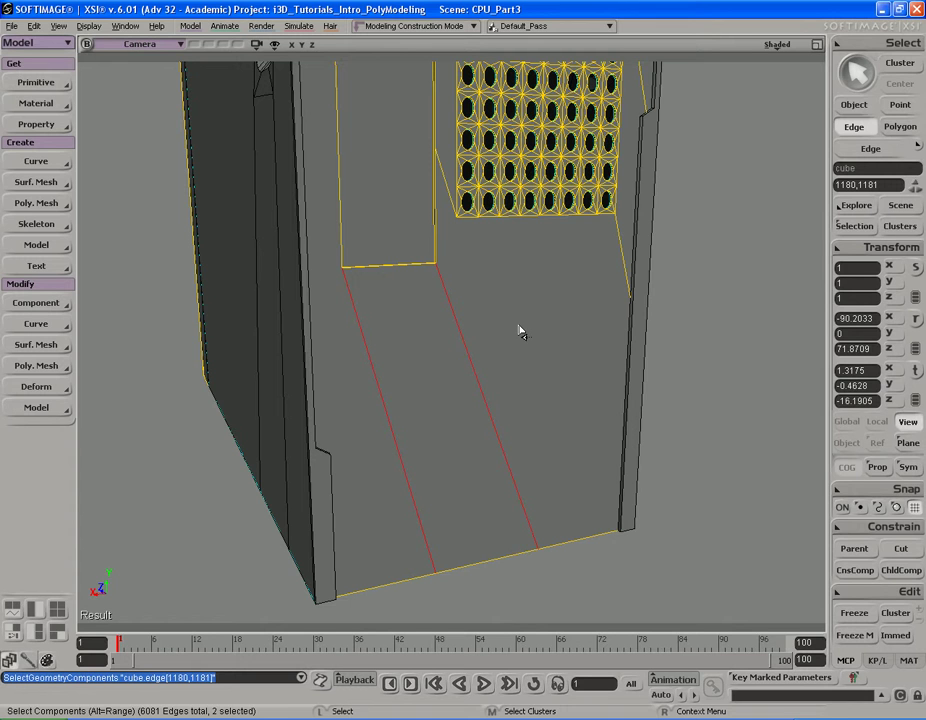
pyautogui.hotkey('ctrl', 'd')
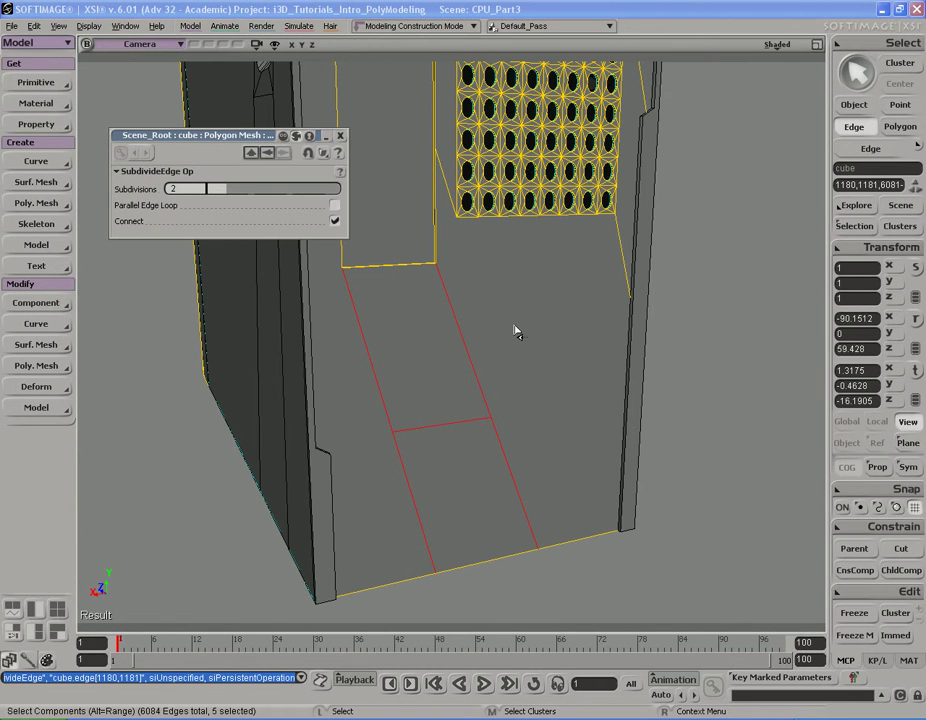
pyautogui.moveTo(226, 194); pyautogui.dragTo(244, 190)
# - In the Front view, move the middle polygon's four corner points onto the grid so that they form a square
pyautogui.press('s')
pyautogui.moveTo(432, 223); pyautogui.dragTo(523, 306, button='right')
pyautogui.press('F12')
pyautogui.press('F12')
pyautogui.moveTo(476, 419); pyautogui.dragTo(490, 320)
pyautogui.moveTo(490, 320); pyautogui.dragTo(529, 320, button='middle')
pyautogui.moveTo(497, 355); pyautogui.dragTo(453, 323)
pyautogui.press('s')
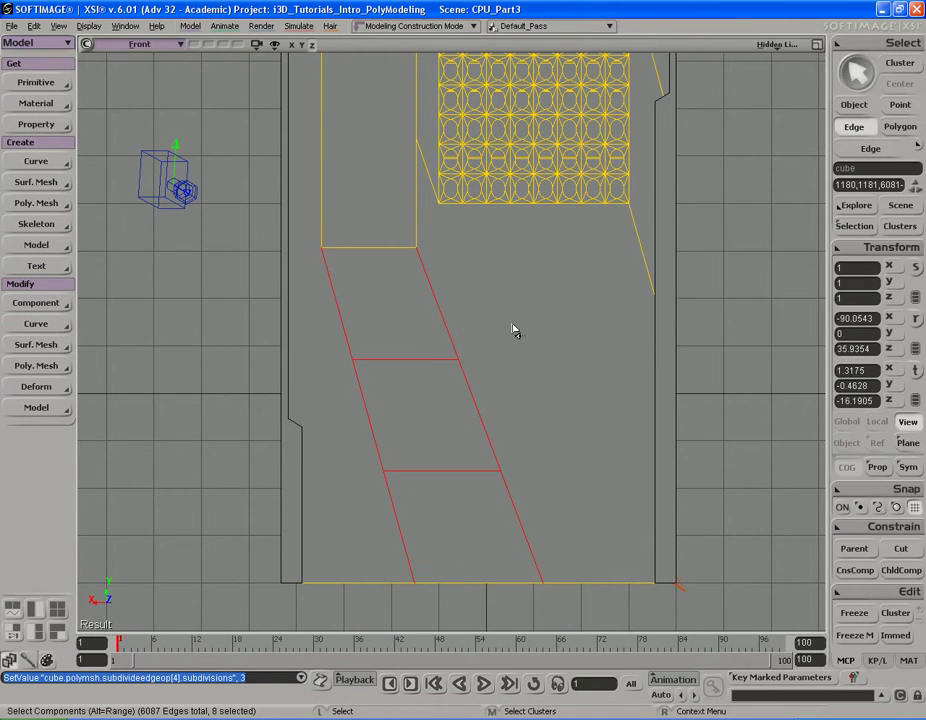
pyautogui.press('m')
pyautogui.hotkey('ctrl', 'shift', 'a')
pyautogui.moveTo(463, 370); pyautogui.dragTo(484, 342)
pyautogui.moveTo(354, 362); pyautogui.dragTo(335, 341)
pyautogui.hotkey('ctrl', 'shift', 'a')
pyautogui.moveTo(381, 478); pyautogui.dragTo(337, 476)
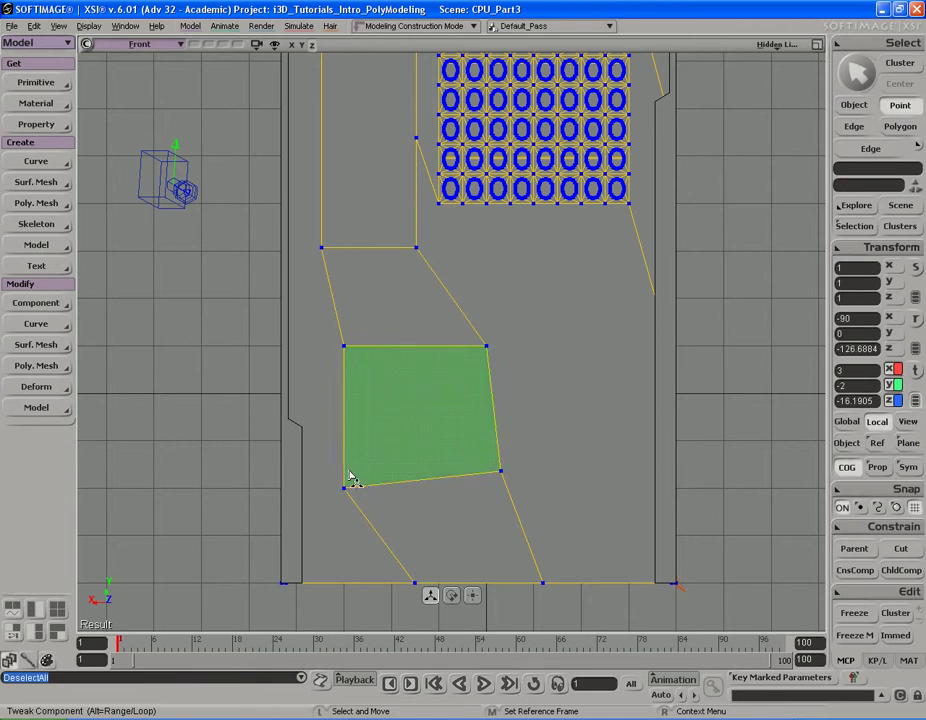
pyautogui.moveTo(502, 480); pyautogui.dragTo(486, 490)
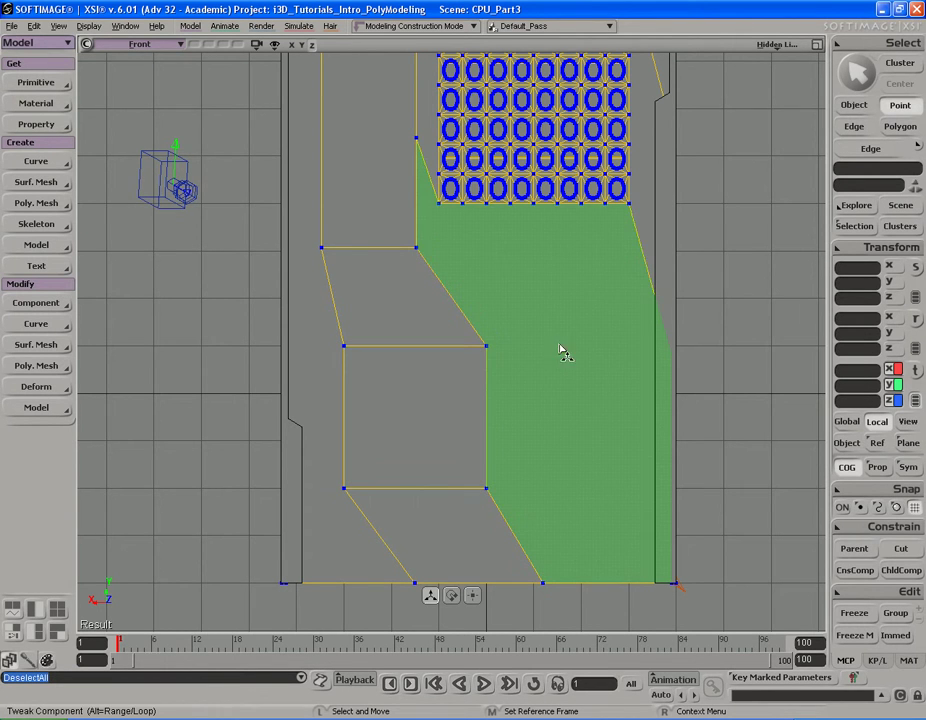
# - In the Camera view, move the square polygon up and sideways below the I/O recess and scale it taller
pyautogui.press('F12')
pyautogui.press('F12')
pyautogui.press('s')
pyautogui.moveTo(510, 342)
pyautogui.mouseDown(button='right')
pyautogui.moveTo(583, 345)
pyautogui.moveTo(504, 346)
pyautogui.mouseUp(button='right')
pyautogui.press('u')
pyautogui.click(463, 428)
pyautogui.press('s')
pyautogui.moveTo(463, 428); pyautogui.dragTo(476, 382, button='right')
pyautogui.press('v')
pyautogui.moveTo(527, 454); pyautogui.dragTo(527, 410, button='middle')
pyautogui.press('s')
pyautogui.moveTo(530, 406); pyautogui.dragTo(509, 380, button='right')
pyautogui.press('v')
pyautogui.moveTo(577, 335); pyautogui.dragTo(550, 335, button='middle')
pyautogui.press('s')
pyautogui.moveTo(551, 336); pyautogui.dragTo(533, 339, button='right')
pyautogui.press('x')
pyautogui.moveTo(534, 390)
pyautogui.mouseDown(button='middle')
pyautogui.moveTo(535, 359)
pyautogui.moveTo(534, 370)
pyautogui.mouseUp(button='middle')
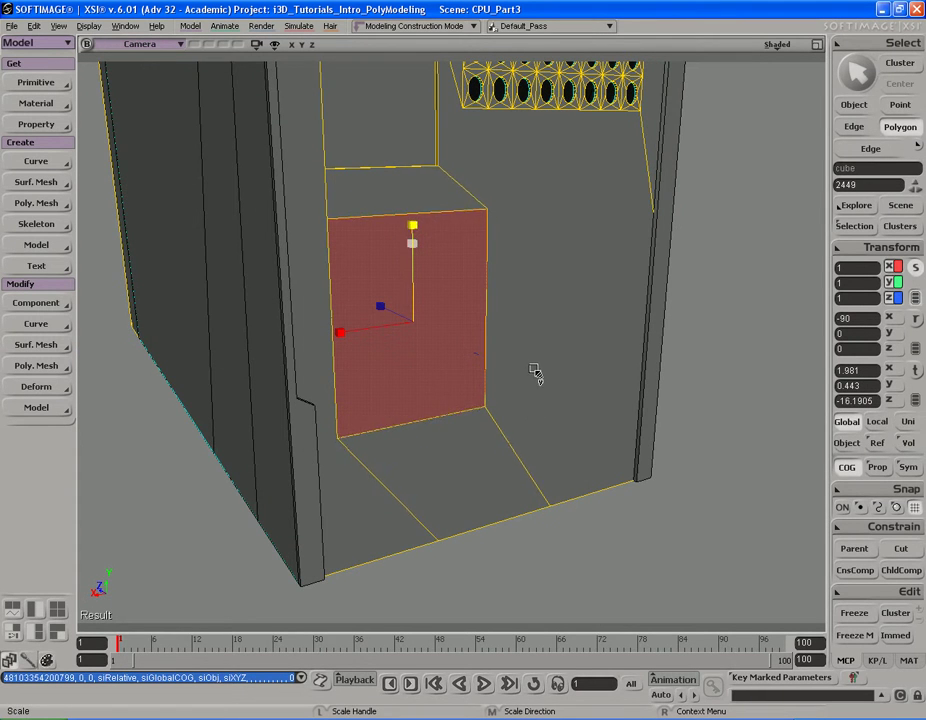
# - Check the reference photo CPU4.jpg and move the polygon's bottom edge down to just above the case's base
pyautogui.press('s')
pyautogui.moveTo(536, 368)
pyautogui.mouseDown(button='right')
pyautogui.moveTo(525, 358)
pyautogui.moveTo(540, 354)
pyautogui.mouseUp(button='right')
pyautogui.moveTo(466, 356); pyautogui.dragTo(490, 329, button='middle')
pyautogui.moveTo(490, 329); pyautogui.dragTo(491, 352)
pyautogui.hotkey('alt', 'Tab')
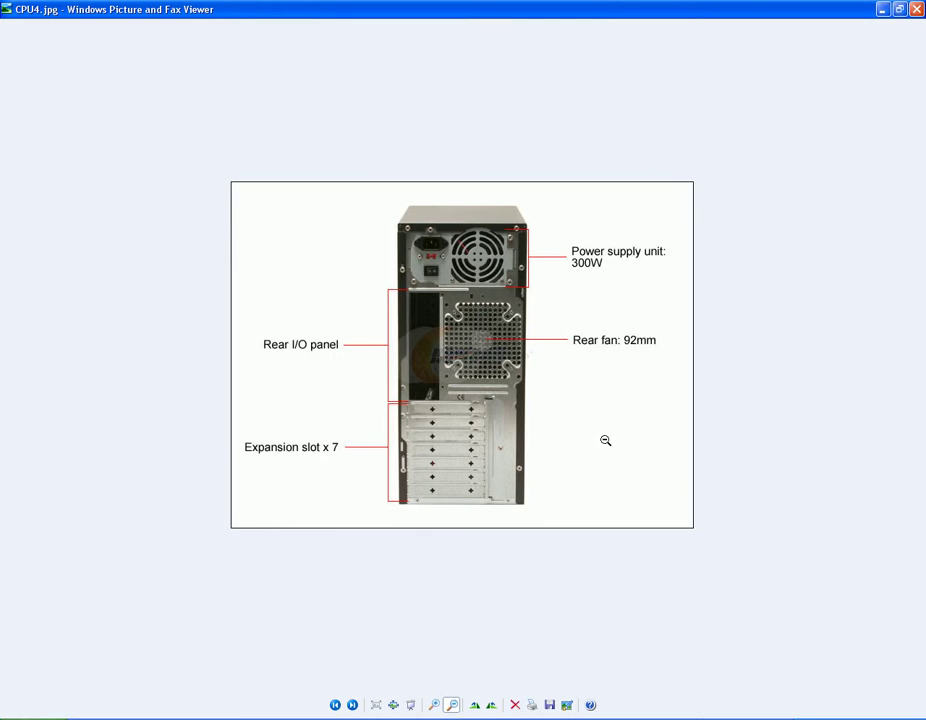
pyautogui.hotkey('alt', 'Tab')
pyautogui.press('e')
pyautogui.click(437, 422)
pyautogui.press('v')
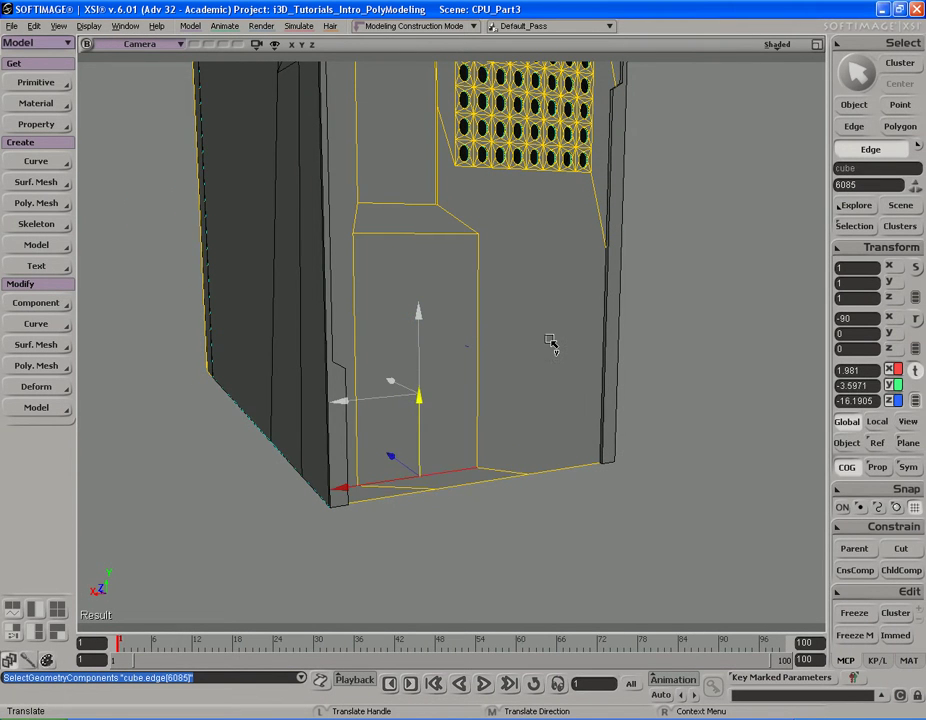
pyautogui.moveTo(548, 327); pyautogui.dragTo(549, 322, button='middle')
pyautogui.press('s')
pyautogui.moveTo(549, 322); pyautogui.dragTo(523, 341, button='right')
# - Move the polygon's right vertical edge outward to match the width of the expansion slot area in the reference photo
pyautogui.press('e')
pyautogui.click(457, 332)
pyautogui.press('s')
pyautogui.press('v')
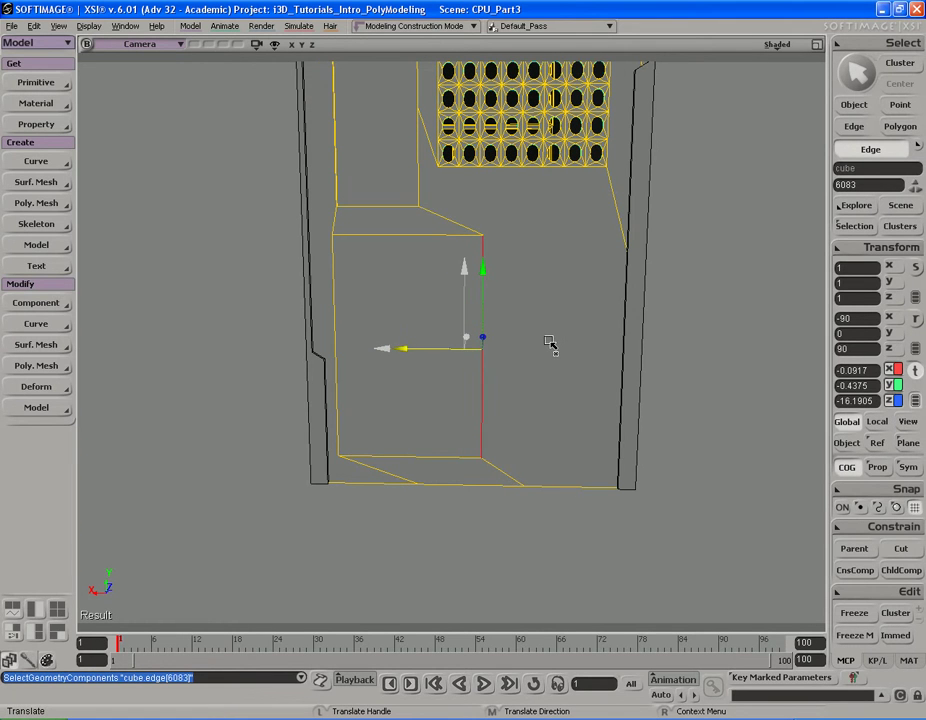
pyautogui.hotkey('alt', 'Tab')
pyautogui.hotkey('alt', 'Tab')
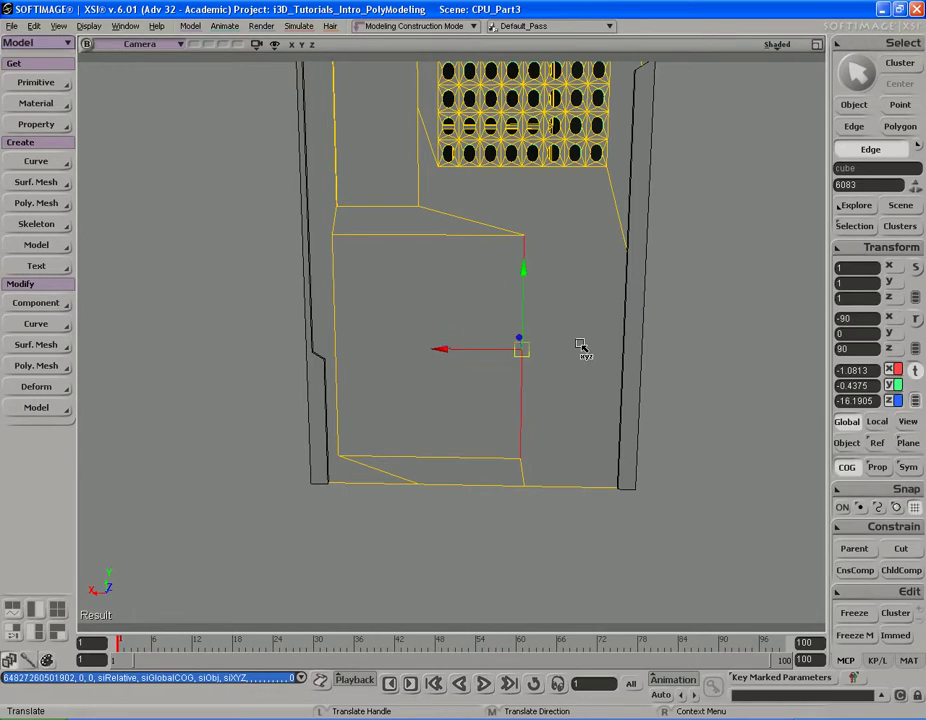
pyautogui.hotkey('alt', 'Tab')
pyautogui.hotkey('alt', 'Tab')
pyautogui.press('s')
pyautogui.moveTo(502, 306)
pyautogui.mouseDown(button='right')
pyautogui.moveTo(551, 314)
pyautogui.moveTo(525, 324)
pyautogui.moveTo(570, 314)
pyautogui.moveTo(518, 317)
pyautogui.moveTo(492, 300)
pyautogui.mouseUp(button='right')
# - Subdivide the expansion slot polygon's two vertical edges into 7 connected segments and close the settings
pyautogui.press('s')
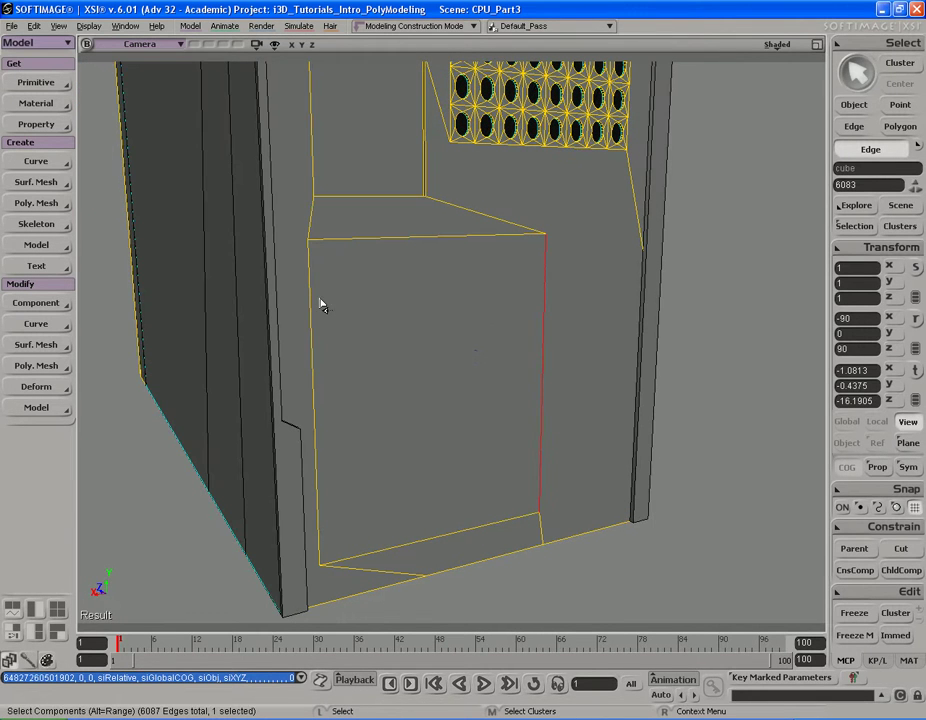
pyautogui.click(338, 305)
pyautogui.keyDown('shift'); pyautogui.click(592, 314); pyautogui.keyUp('shift')
pyautogui.press('s')
pyautogui.moveTo(597, 314); pyautogui.dragTo(581, 296, button='right')
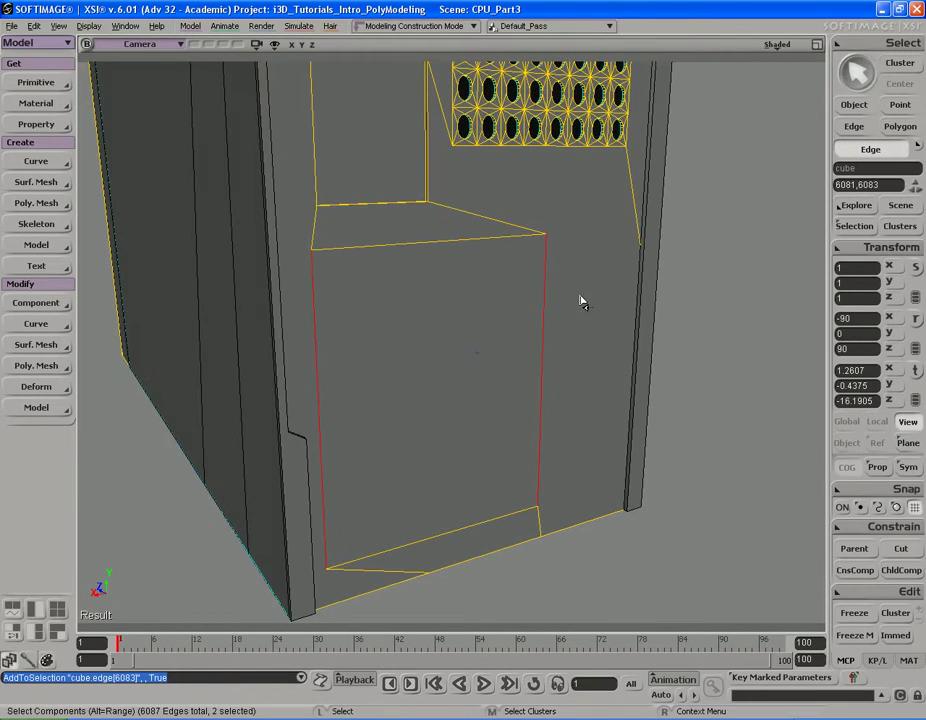
pyautogui.hotkey('shift', 'd')
pyautogui.moveTo(228, 196); pyautogui.dragTo(283, 196)
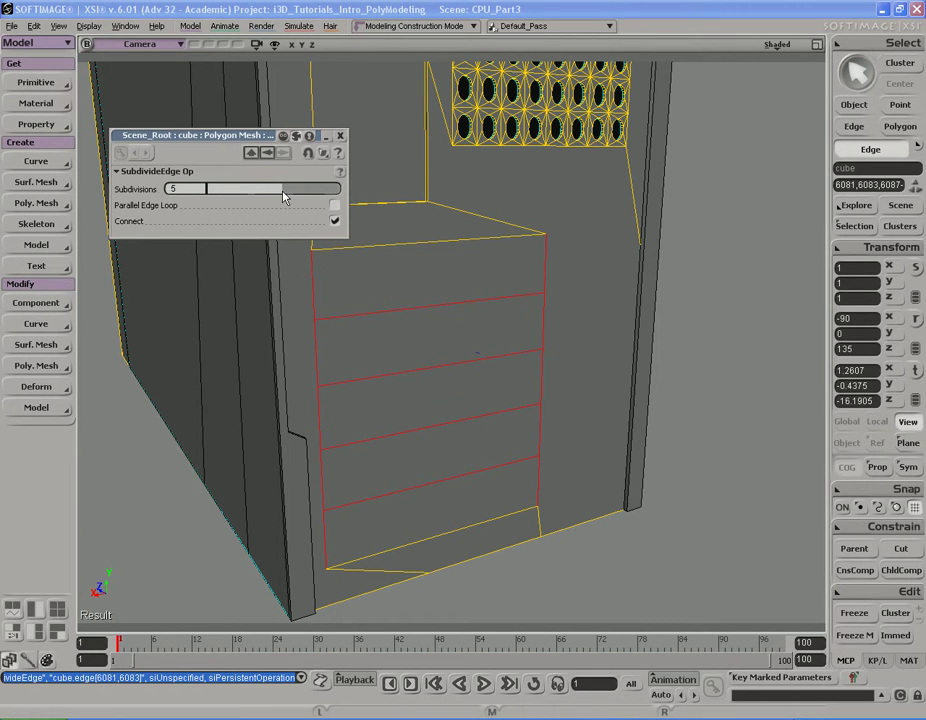
pyautogui.press('s')
pyautogui.moveTo(397, 293); pyautogui.dragTo(446, 314, button='right')
pyautogui.moveTo(283, 196); pyautogui.dragTo(304, 190)
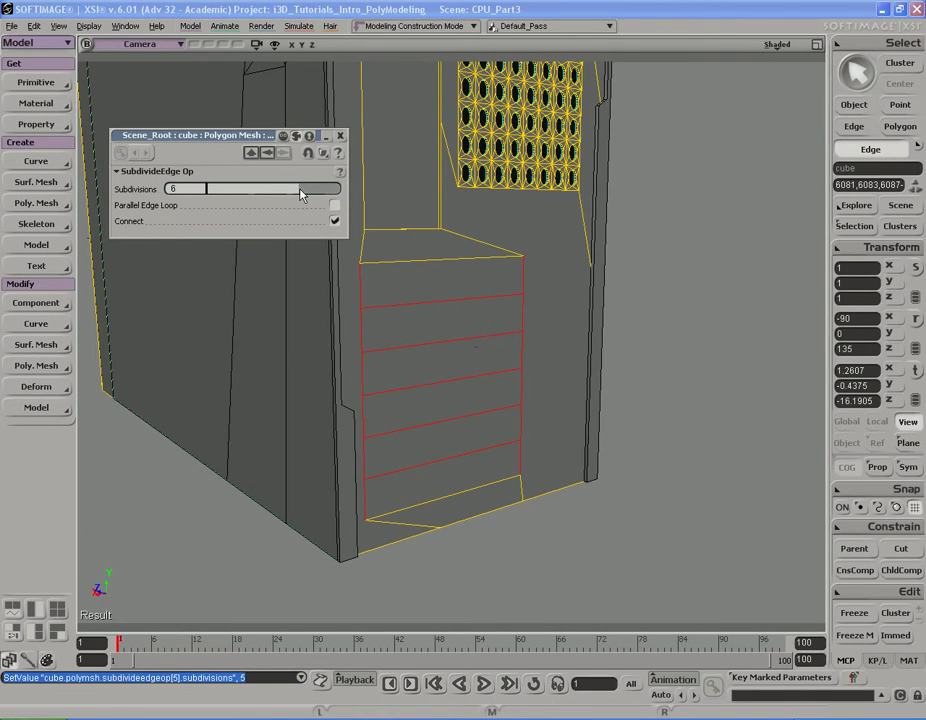
pyautogui.press('s')
pyautogui.moveTo(484, 258); pyautogui.dragTo(446, 288, button='right')
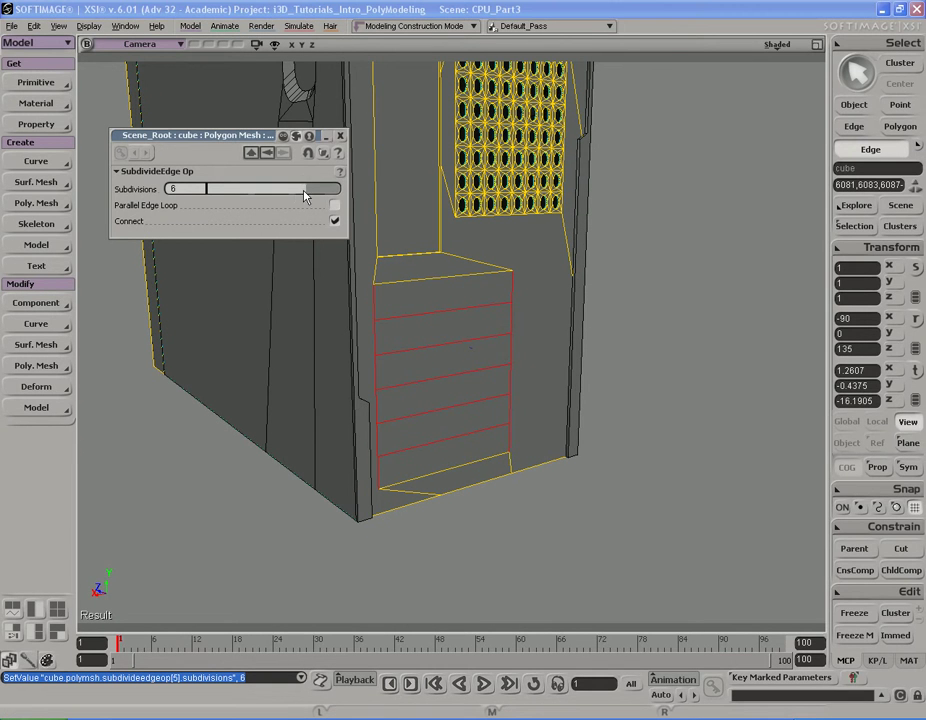
pyautogui.moveTo(320, 195); pyautogui.dragTo(322, 194)
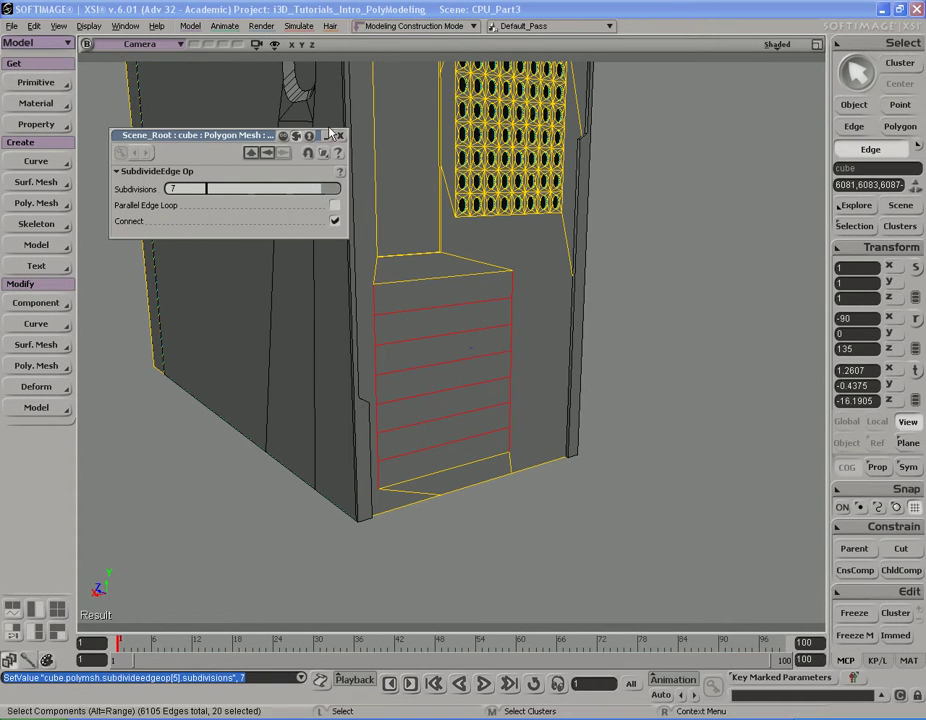
pyautogui.click(341, 136)
# - Highlight the seven horizontal slot strips together and one by one to check the division
pyautogui.press('s')
pyautogui.moveTo(440, 300); pyautogui.dragTo(471, 318, button='middle')
pyautogui.moveTo(471, 318); pyautogui.dragTo(468, 314)
pyautogui.press('u')
pyautogui.click(453, 269)
pyautogui.keyDown('shift'); pyautogui.click(453, 298); pyautogui.keyUp('shift')
pyautogui.keyDown('shift'); pyautogui.click(453, 360); pyautogui.keyUp('shift')
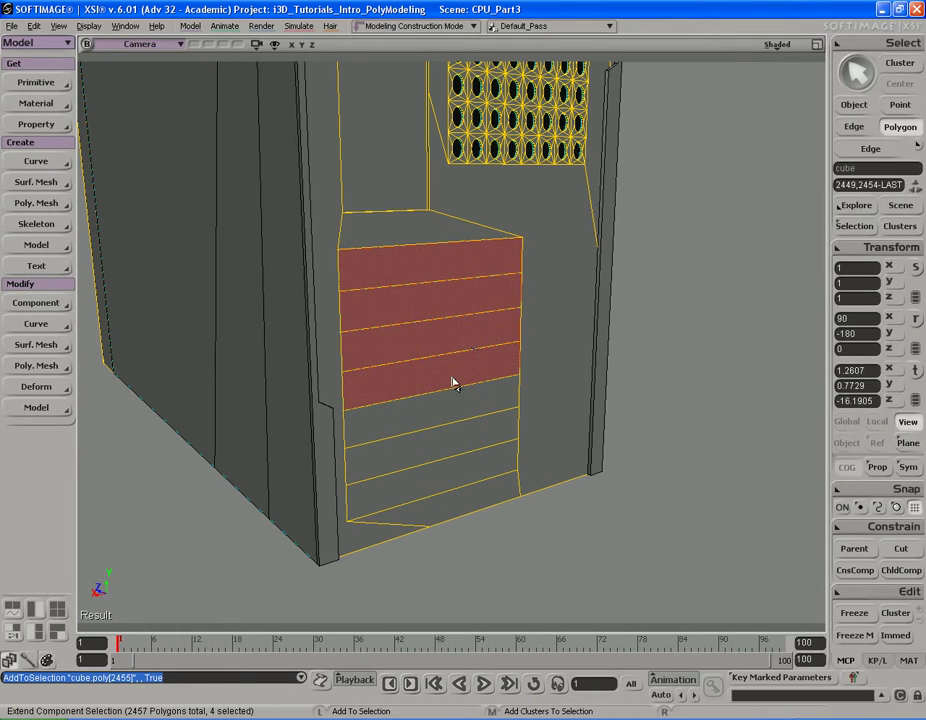
pyautogui.press('s')
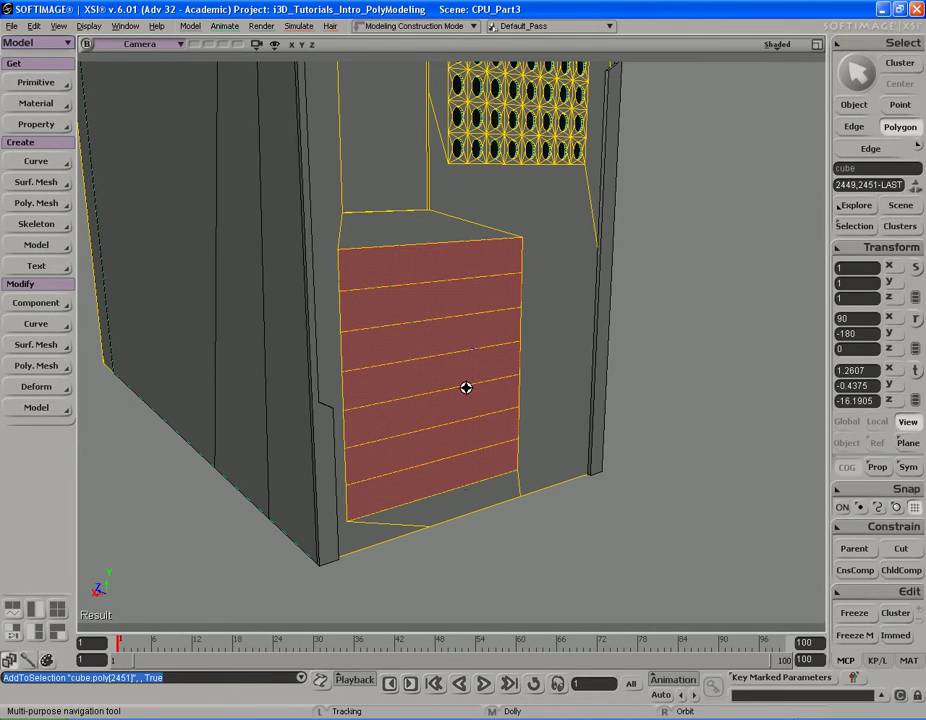
pyautogui.moveTo(465, 387); pyautogui.dragTo(461, 358, button='right')
pyautogui.moveTo(455, 260); pyautogui.dragTo(457, 333)
pyautogui.moveTo(457, 378); pyautogui.dragTo(463, 451)
pyautogui.click(465, 495)
pyautogui.press('s')
pyautogui.moveTo(485, 365); pyautogui.dragTo(432, 331, button='right')
pyautogui.moveTo(306, 313); pyautogui.dragTo(198, 315, button='middle')
pyautogui.moveTo(434, 325); pyautogui.dragTo(566, 311, button='middle')
pyautogui.moveTo(448, 306); pyautogui.dragTo(472, 280, button='right')
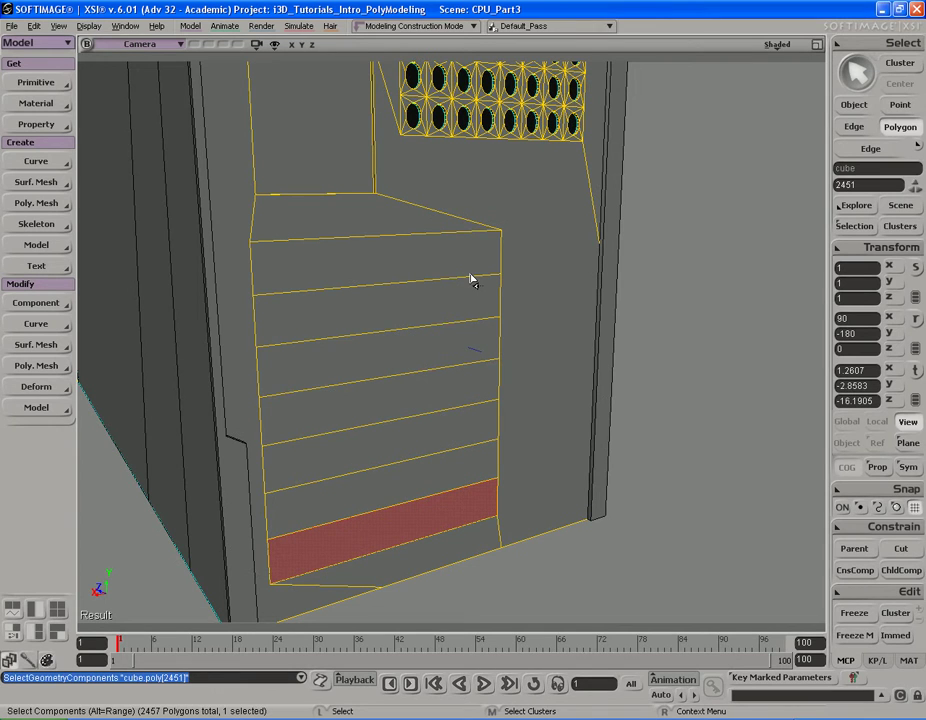
# - Subdivide the seven edge segments along the slot strips' right side into 3 each and close the settings
pyautogui.press('i')
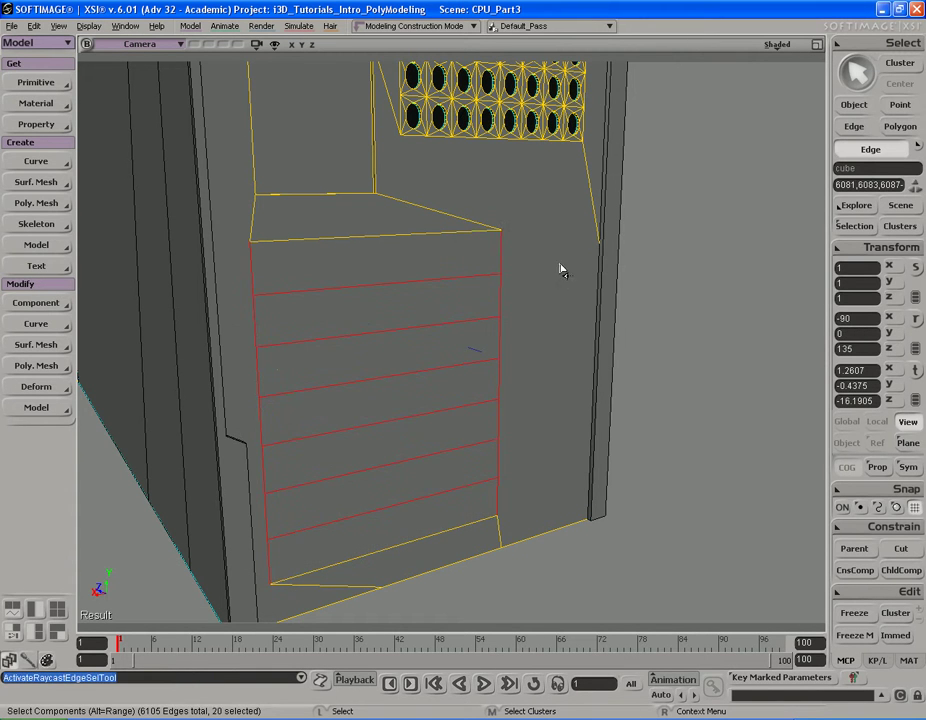
pyautogui.click(540, 258)
pyautogui.press('s')
pyautogui.moveTo(541, 254); pyautogui.dragTo(510, 273, button='right')
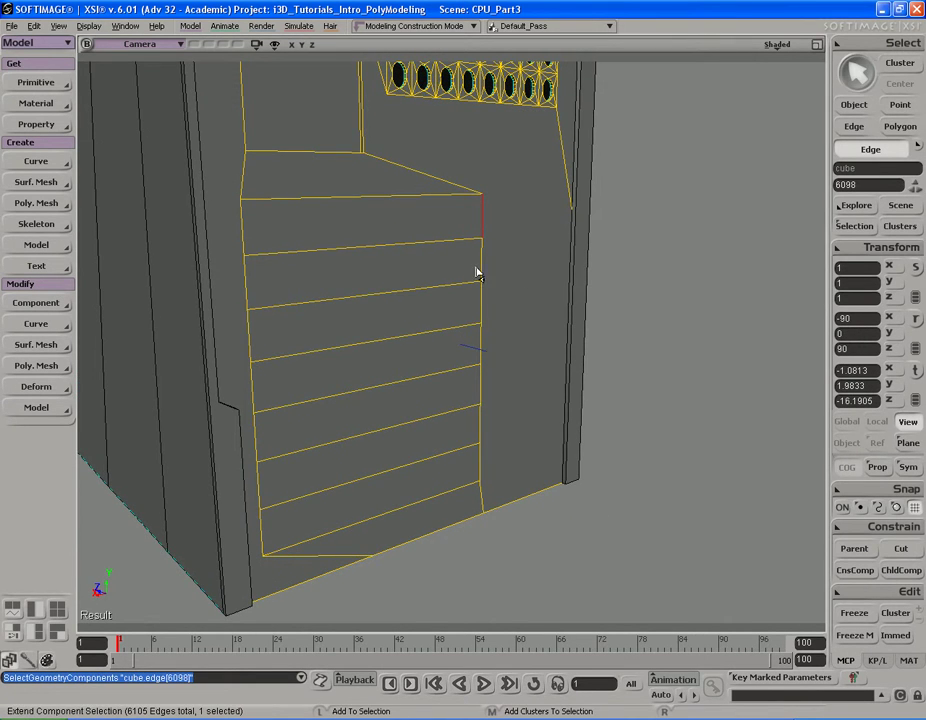
pyautogui.keyDown('shift'); pyautogui.click(472, 322); pyautogui.keyUp('shift')
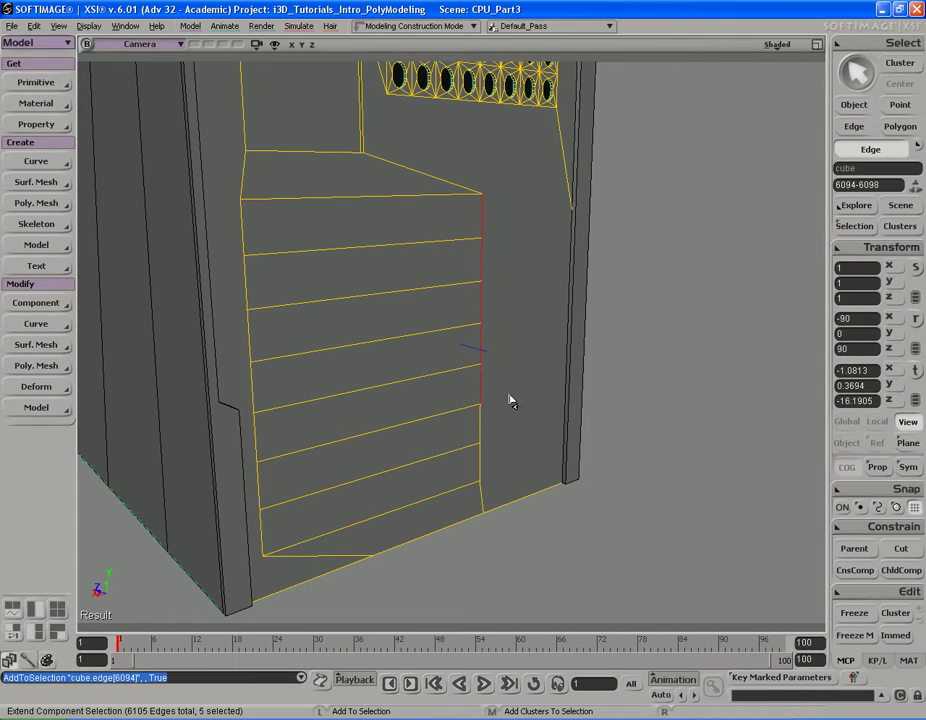
pyautogui.press('s')
pyautogui.moveTo(507, 474); pyautogui.dragTo(517, 370, button='right')
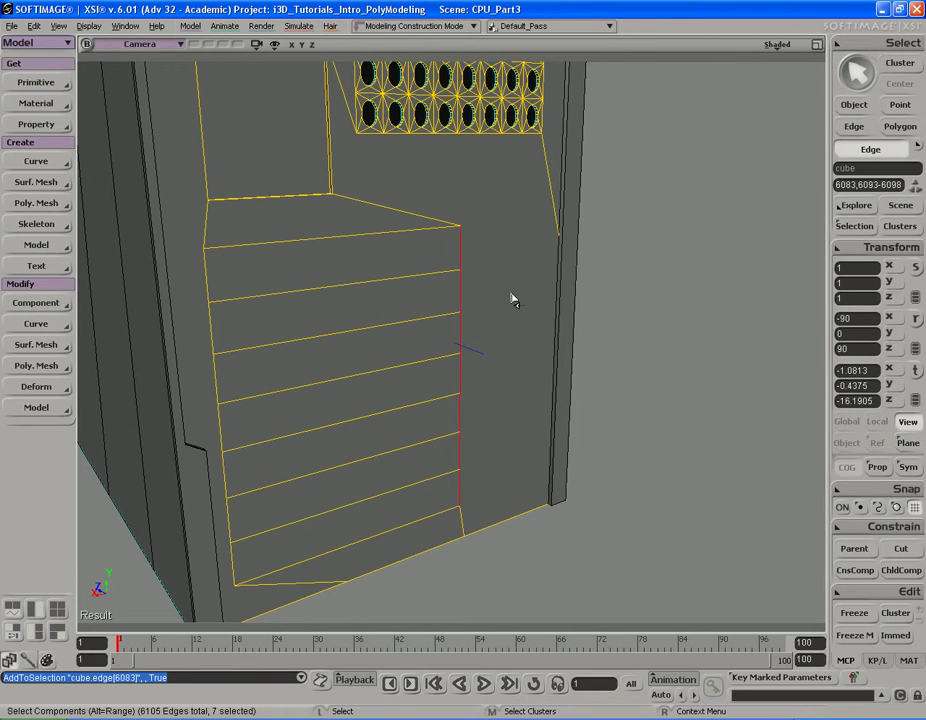
pyautogui.press('Insert')
pyautogui.press('s')
pyautogui.moveTo(511, 296); pyautogui.dragTo(497, 289, button='right')
pyautogui.press('t')
pyautogui.press('s')
pyautogui.moveTo(226, 189); pyautogui.dragTo(246, 191)
pyautogui.click(340, 136)
# - Clear the edge selection and turn on the display of points in the Camera view
pyautogui.press('s')
pyautogui.moveTo(477, 265); pyautogui.dragTo(463, 253)
pyautogui.moveTo(463, 253); pyautogui.dragTo(500, 266, button='right')
pyautogui.press('e')
pyautogui.click(444, 218)
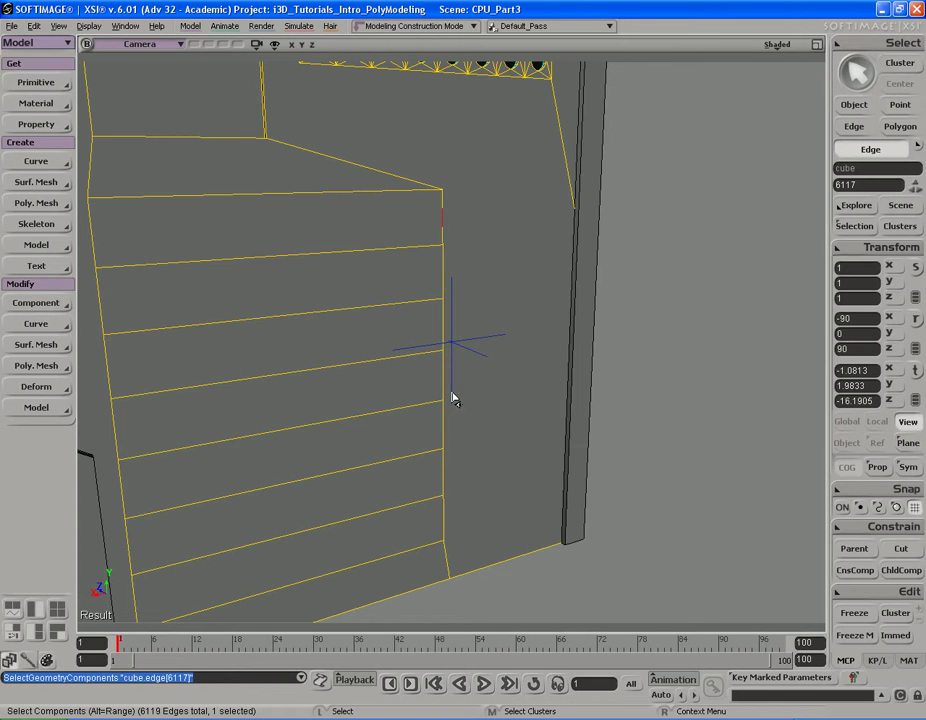
pyautogui.click(457, 235)
pyautogui.click(275, 45)
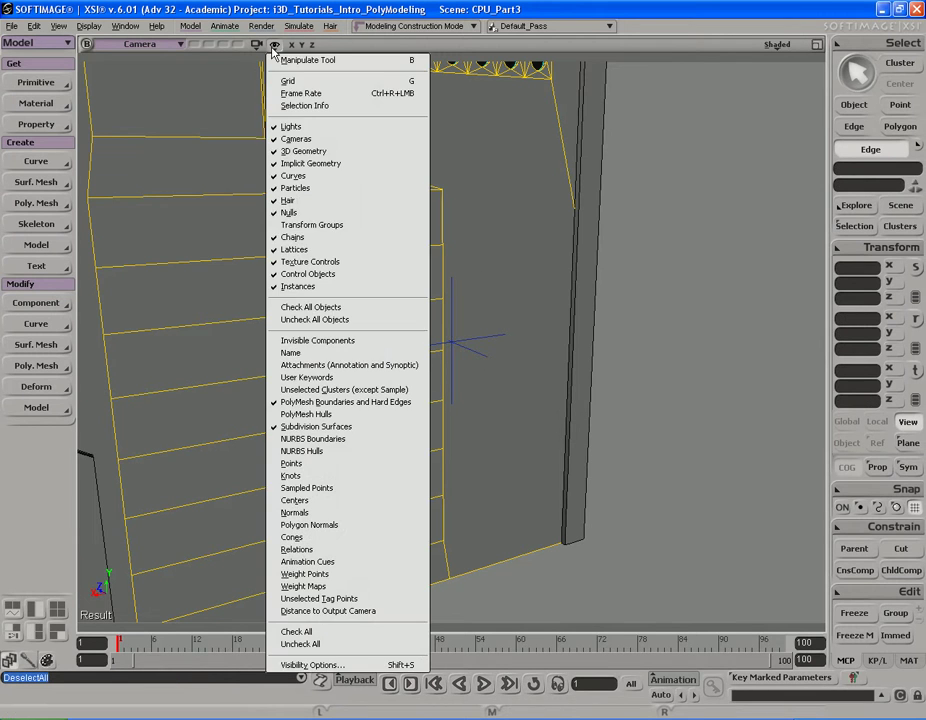
pyautogui.click(339, 465)
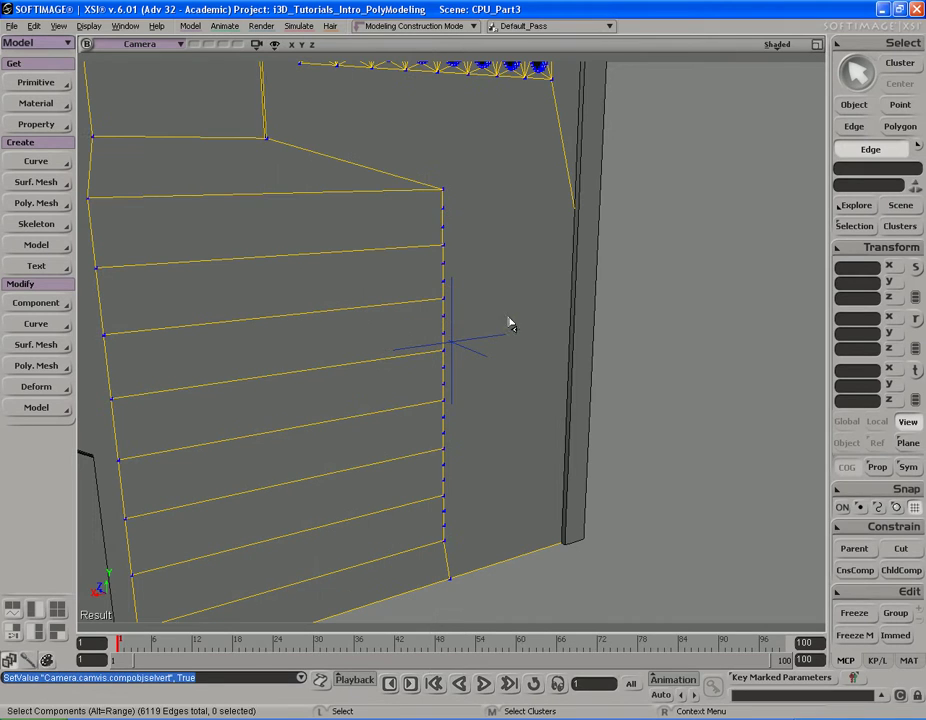
# - Move the middle edge segment at the right end of all seven slot strips outward along X to form tapered tabs
pyautogui.keyDown('shift'); pyautogui.click(447, 279); pyautogui.keyUp('shift')
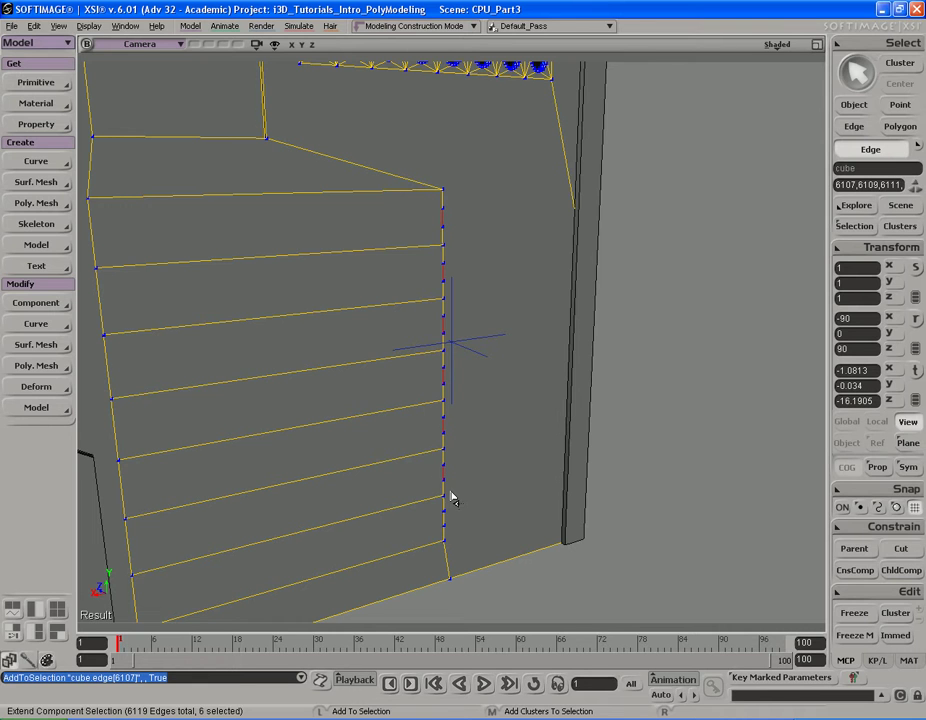
pyautogui.moveTo(475, 523); pyautogui.dragTo(480, 479, button='right')
pyautogui.press('v')
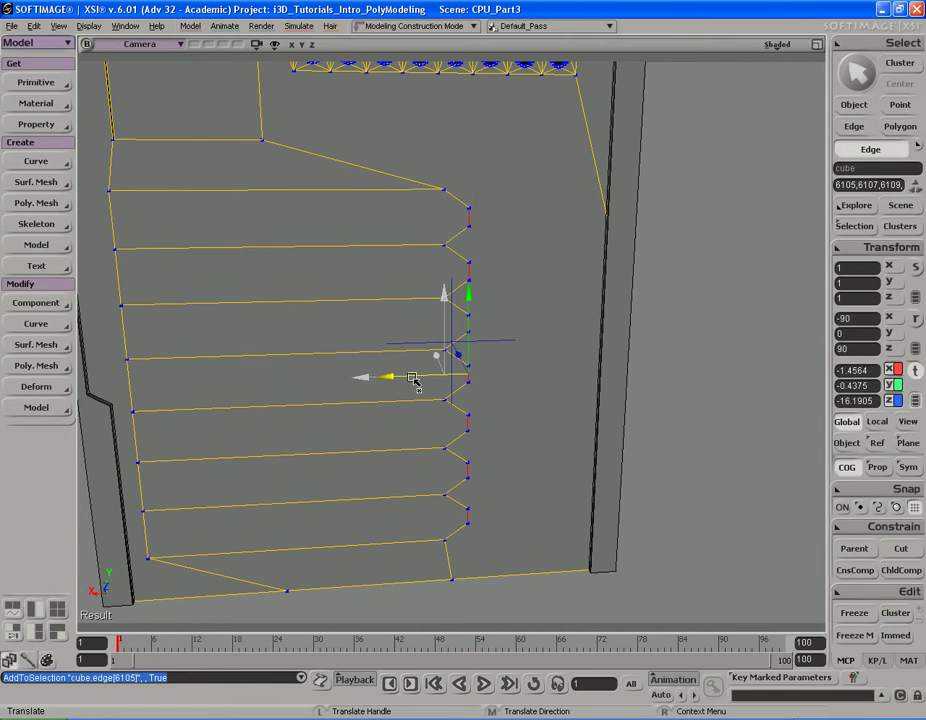
# - Extrude the seven slot strip polygons with length 0, an inset of 0.2 and Merge turned off
pyautogui.moveTo(409, 376); pyautogui.dragTo(389, 387, button='right')
pyautogui.press('u')
pyautogui.click(373, 258)
pyautogui.keyDown('shift'); pyautogui.click(374, 295); pyautogui.keyUp('shift')
pyautogui.keyDown('shift'); pyautogui.click(376, 350); pyautogui.keyUp('shift')
pyautogui.press('s')
pyautogui.moveTo(438, 380); pyautogui.dragTo(448, 382, button='middle')
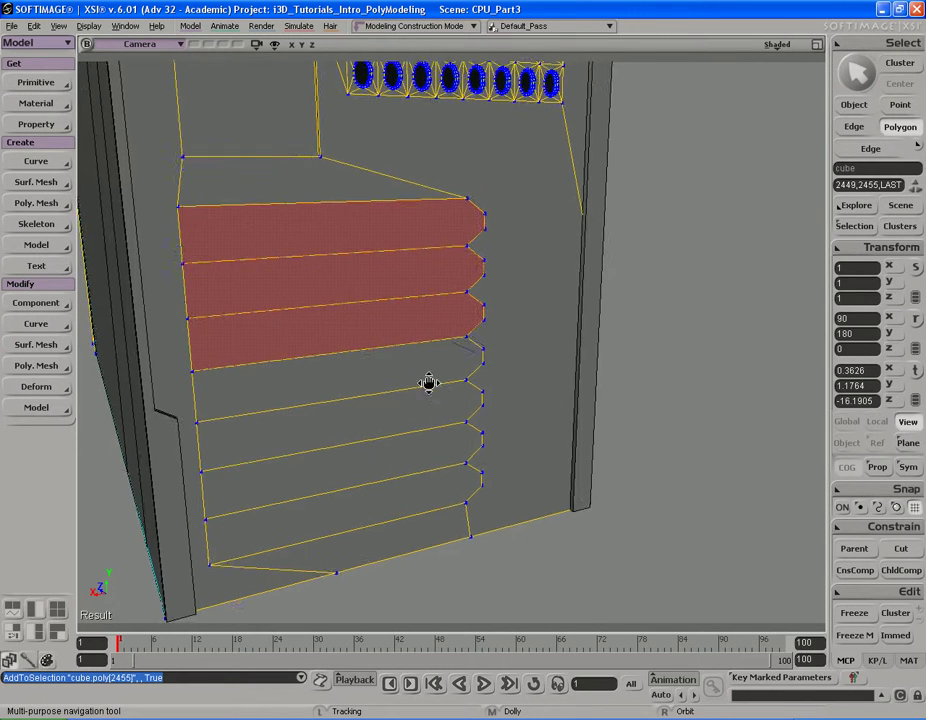
pyautogui.moveTo(428, 387); pyautogui.dragTo(435, 376)
pyautogui.moveTo(435, 376); pyautogui.dragTo(428, 382, button='right')
pyautogui.keyDown('shift'); pyautogui.click(397, 367); pyautogui.keyUp('shift')
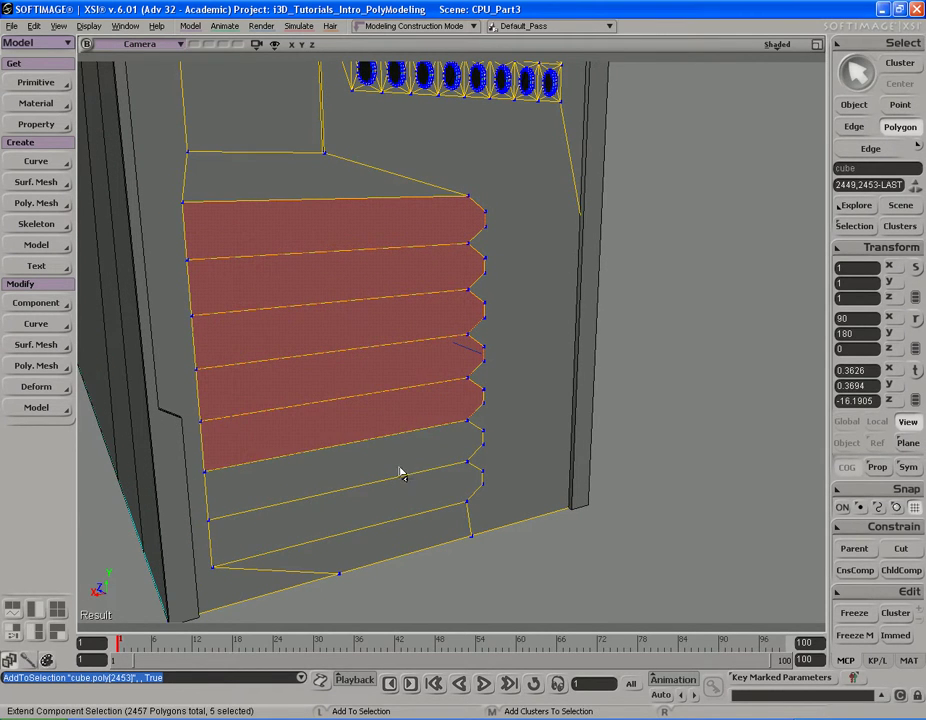
pyautogui.press('s')
pyautogui.moveTo(512, 428); pyautogui.dragTo(438, 420, button='middle')
pyautogui.moveTo(400, 418); pyautogui.dragTo(426, 405)
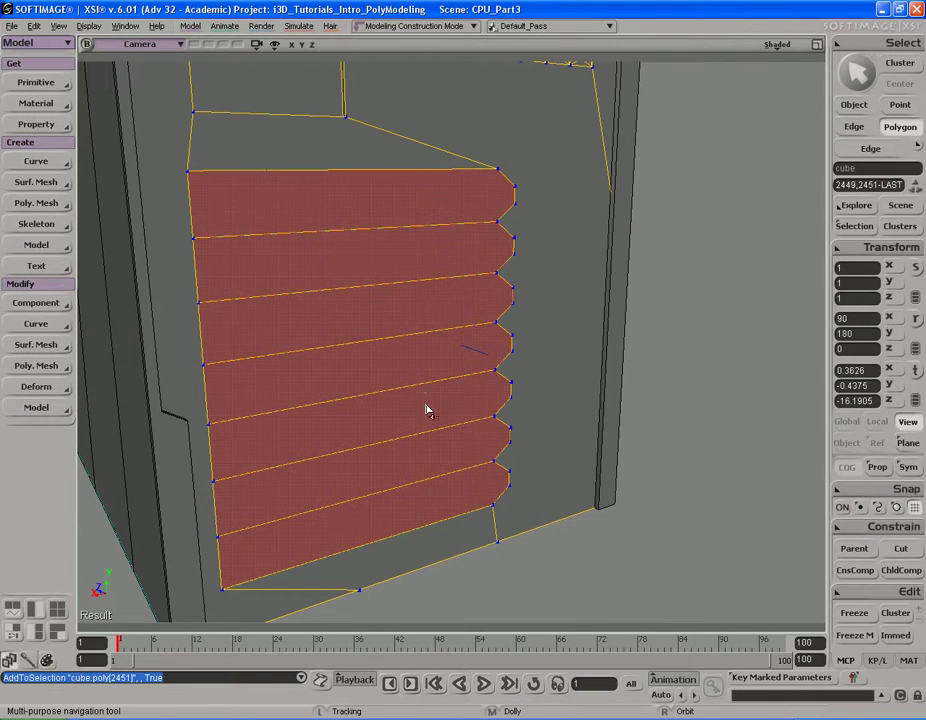
pyautogui.rightClick(411, 309)
pyautogui.click(440, 579)
pyautogui.click(334, 352)
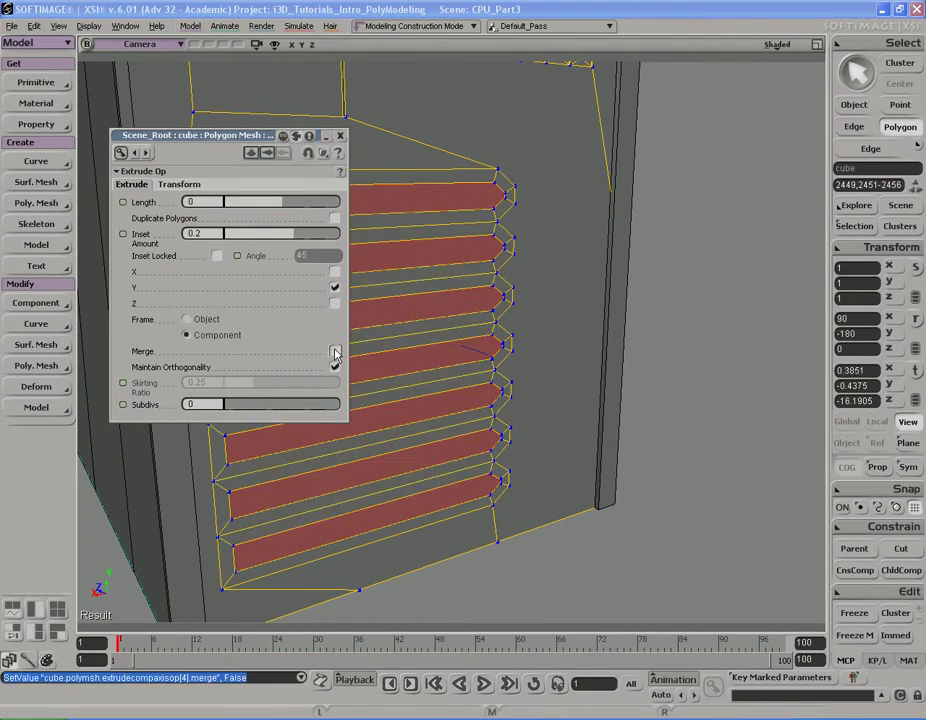
# - Reduce the extrusion inset on the seven slot polygons to 0.057 and close the extrude settings
pyautogui.press('s')
pyautogui.moveTo(428, 343); pyautogui.dragTo(420, 337, button='middle')
pyautogui.moveTo(293, 239); pyautogui.dragTo(287, 237)
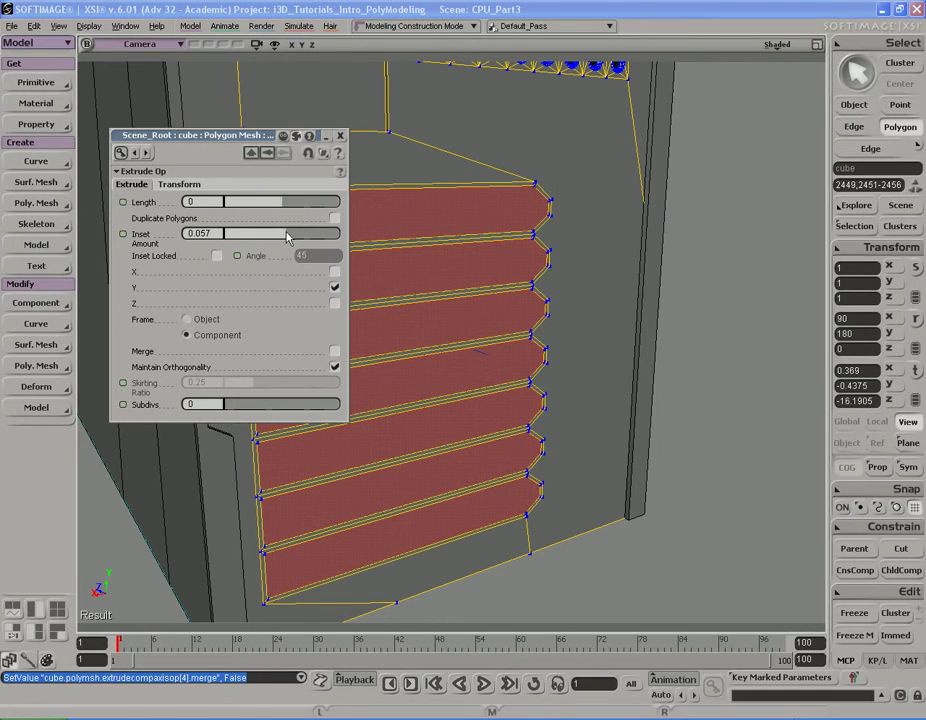
pyautogui.click(340, 136)
# - Push the seven inset slot polygons slightly into the case along Z, to about -16.144, and clear the selection
pyautogui.press('s')
pyautogui.moveTo(352, 149); pyautogui.dragTo(451, 211, button='right')
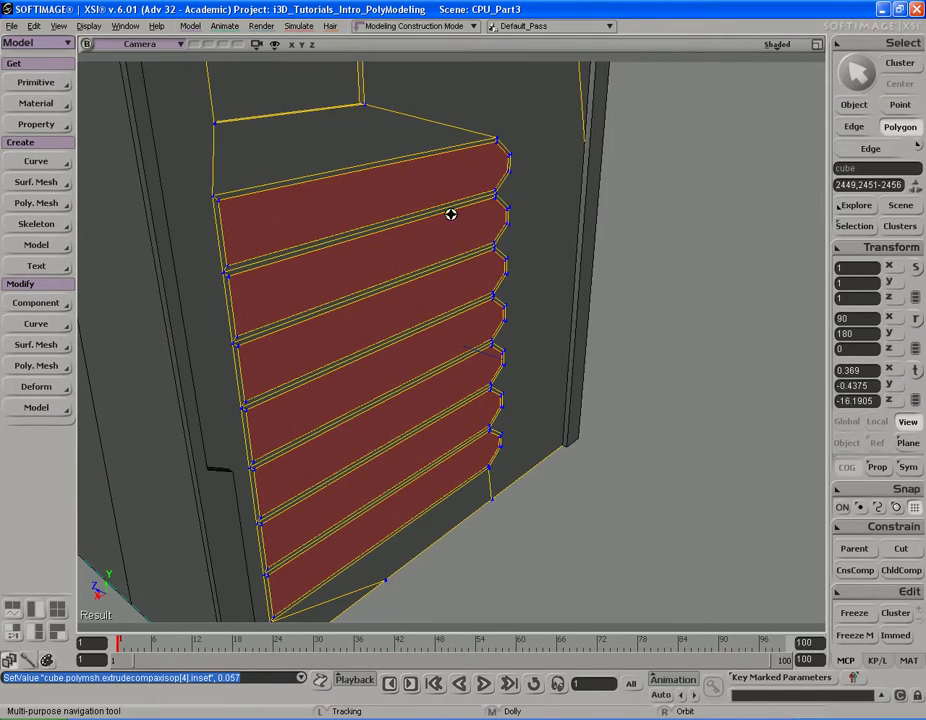
pyautogui.press('v')
pyautogui.moveTo(401, 338); pyautogui.dragTo(400, 339)
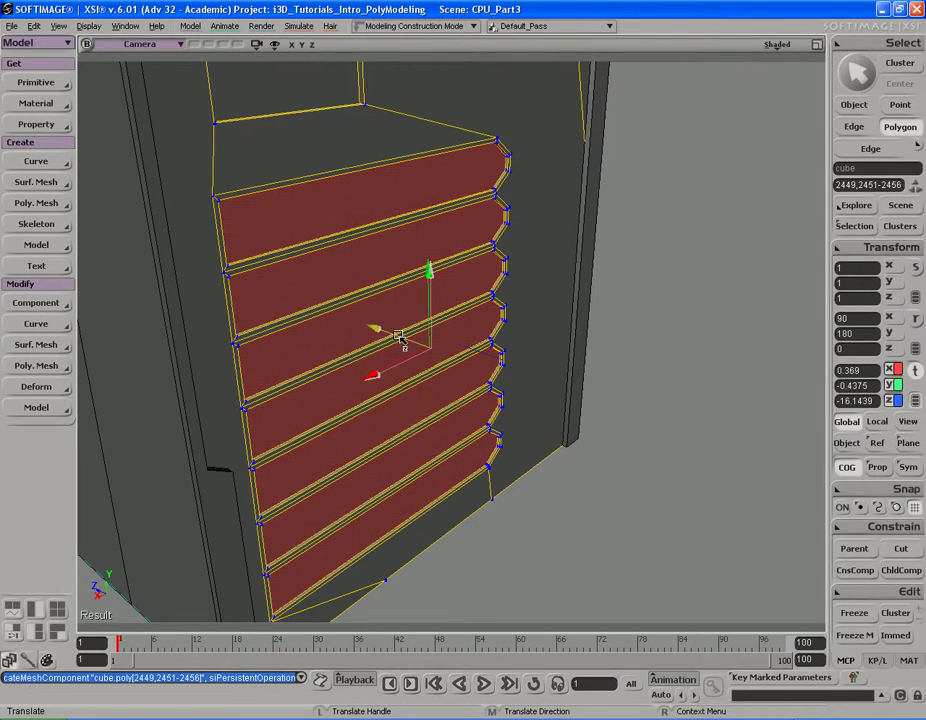
pyautogui.press('s')
pyautogui.moveTo(341, 335); pyautogui.dragTo(519, 348, button='right')
pyautogui.hotkey('ctrl', 'shift', 'a')
pyautogui.moveTo(597, 275); pyautogui.dragTo(459, 267, button='right')
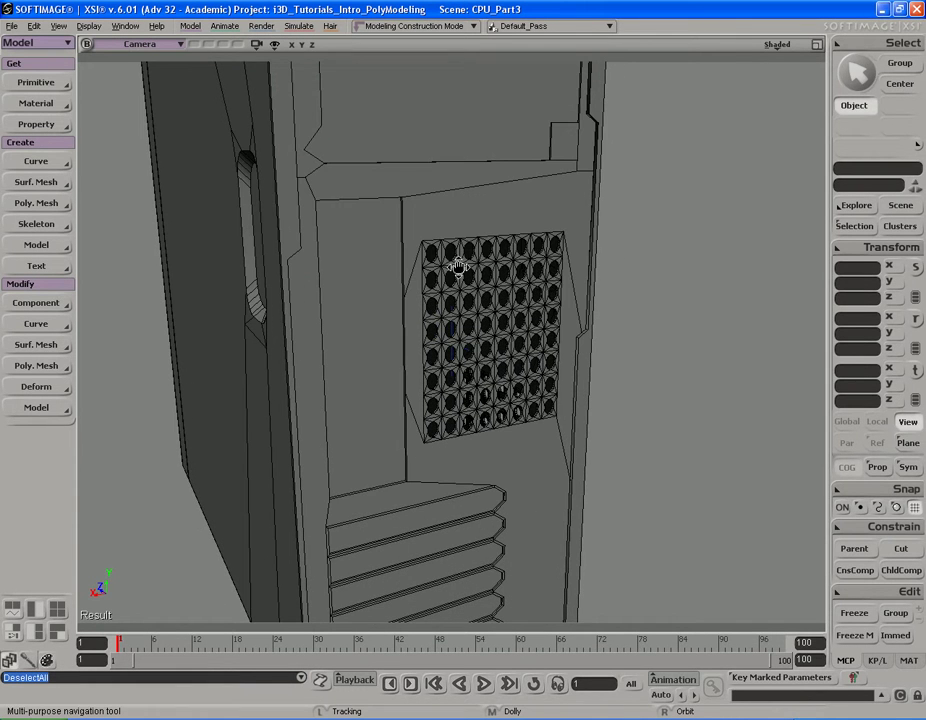
# - Freeze the modeling history of the cube object that forms the case and save the scene
pyautogui.moveTo(425, 366); pyautogui.dragTo(360, 389, button='right')
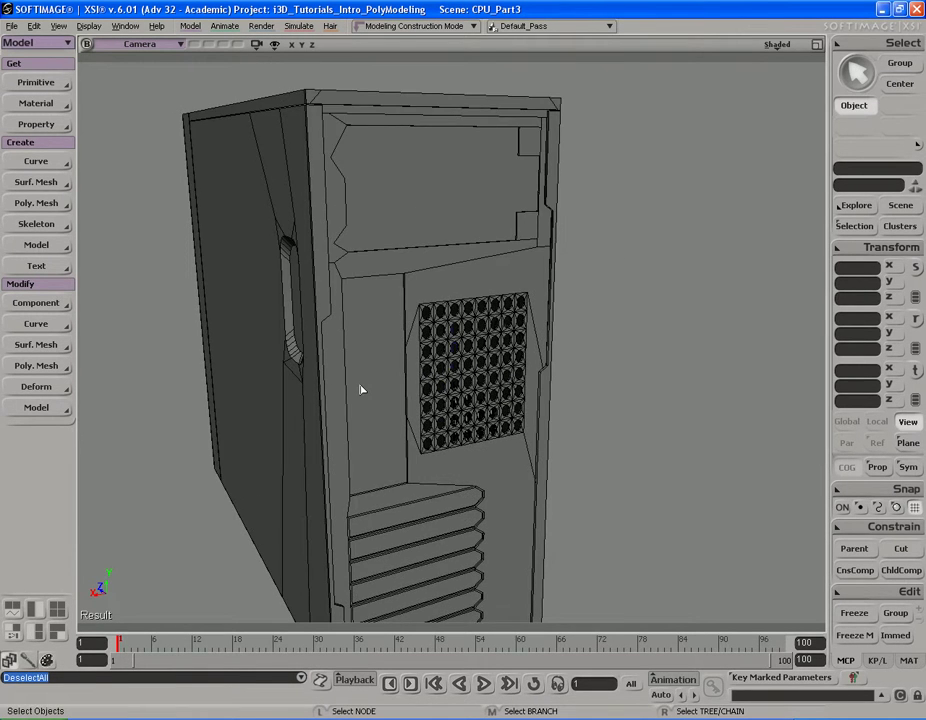
pyautogui.click(375, 374)
pyautogui.moveTo(437, 196); pyautogui.dragTo(434, 227)
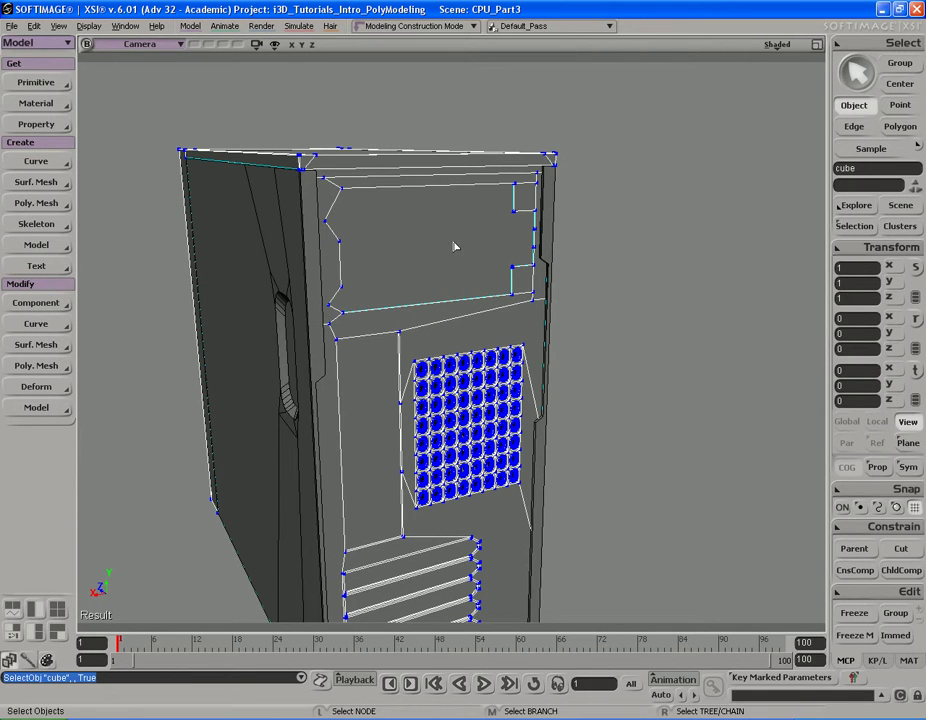
pyautogui.moveTo(440, 241)
pyautogui.mouseDown(button='right')
pyautogui.moveTo(442, 269)
pyautogui.moveTo(469, 269)
pyautogui.moveTo(441, 245)
pyautogui.mouseUp(button='right')
pyautogui.press('space')
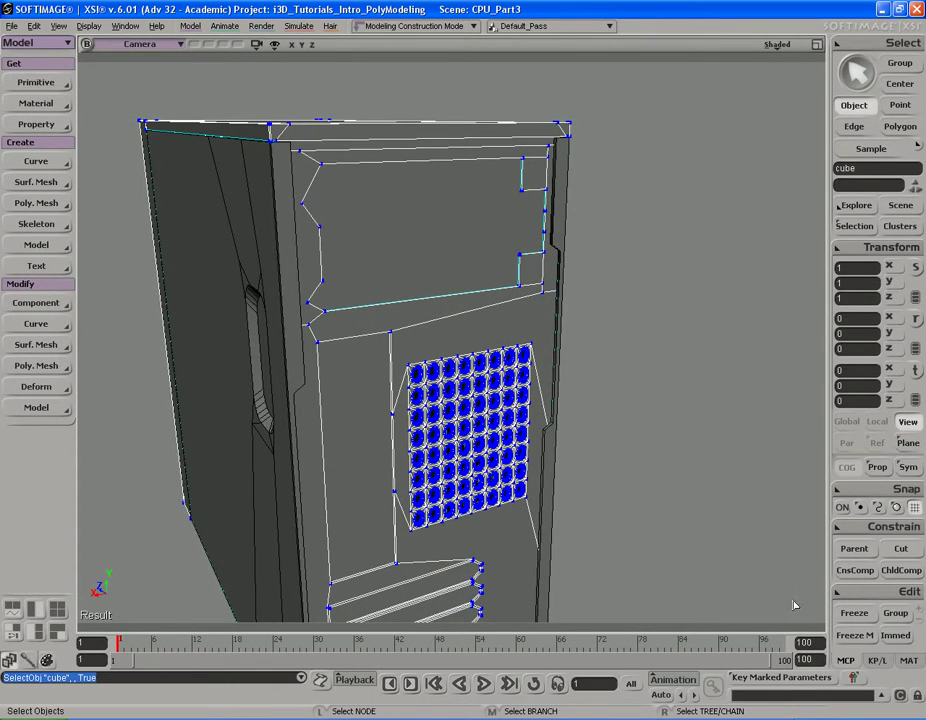
pyautogui.click(866, 640)
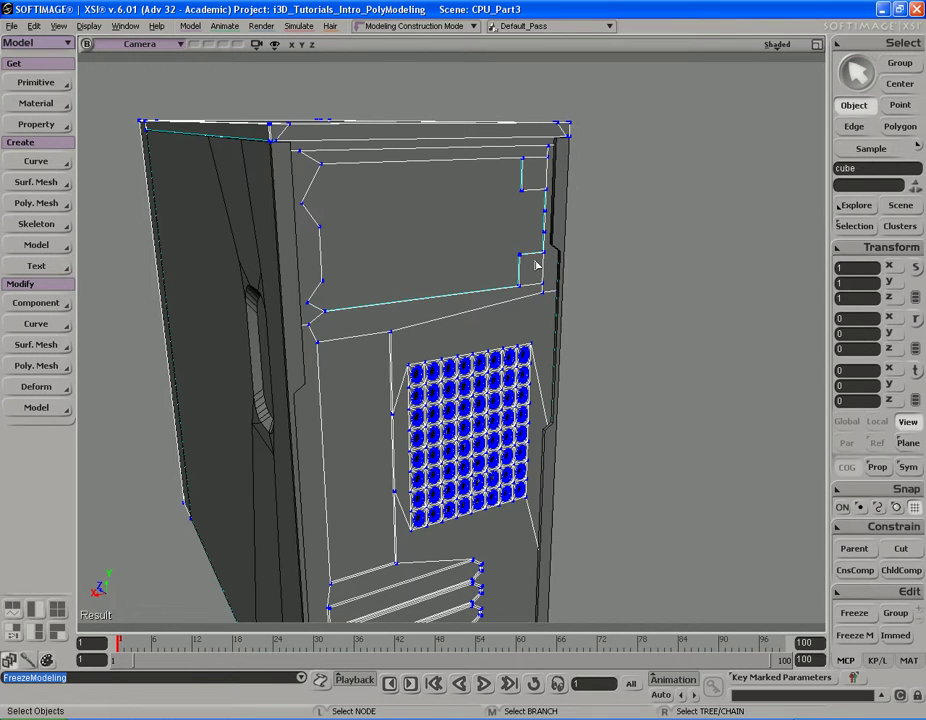
pyautogui.hotkey('ctrl', 's')
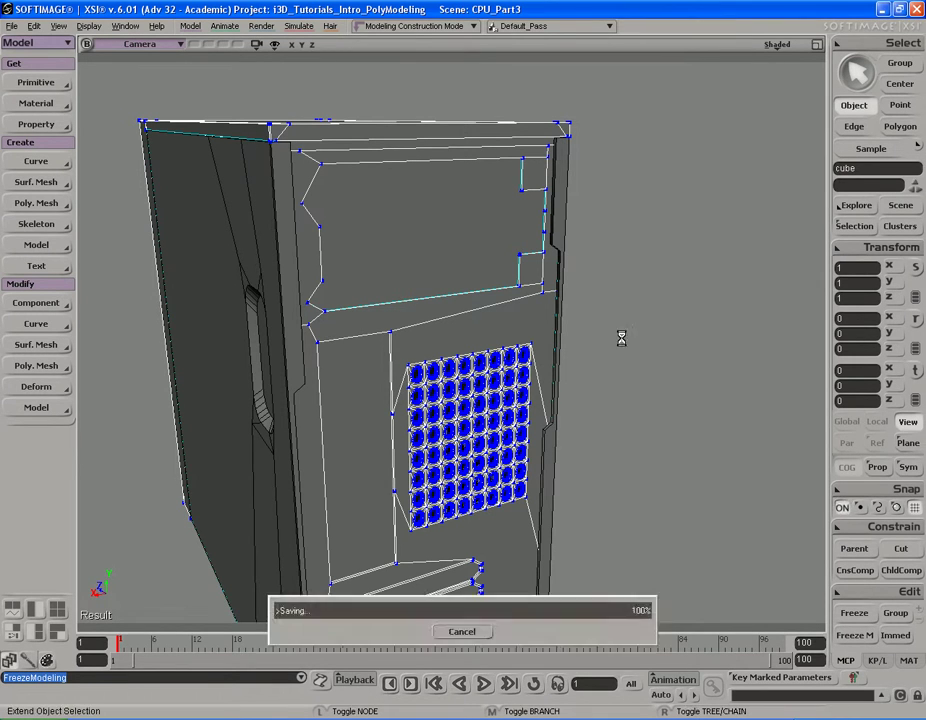